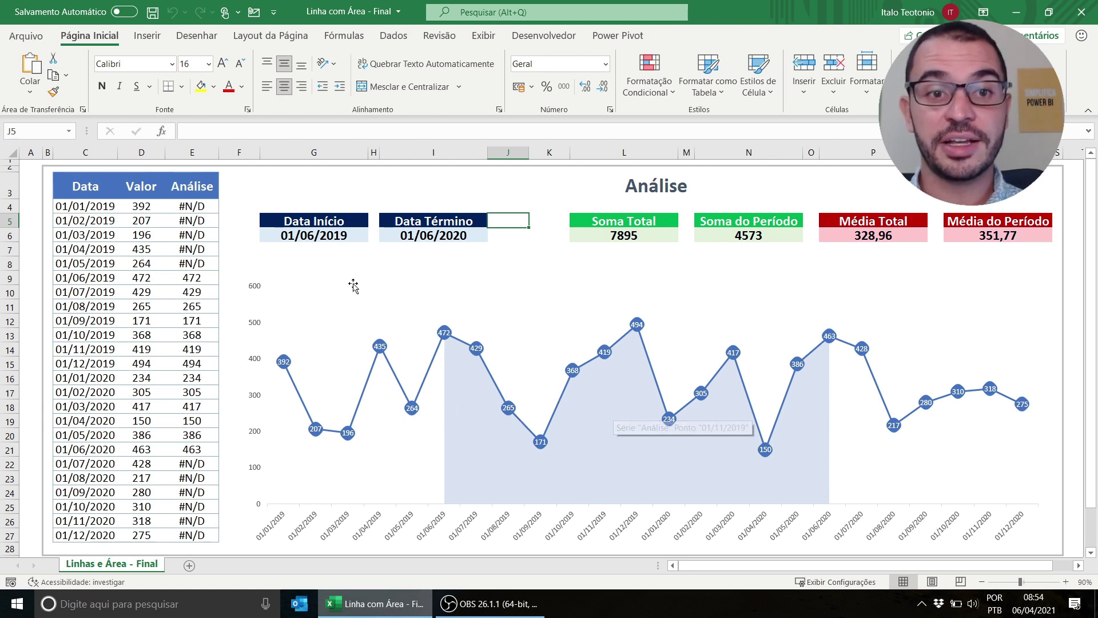
# - Set the Data Término of the finished analysis to 01/12/2020
pyautogui.click(321, 235)
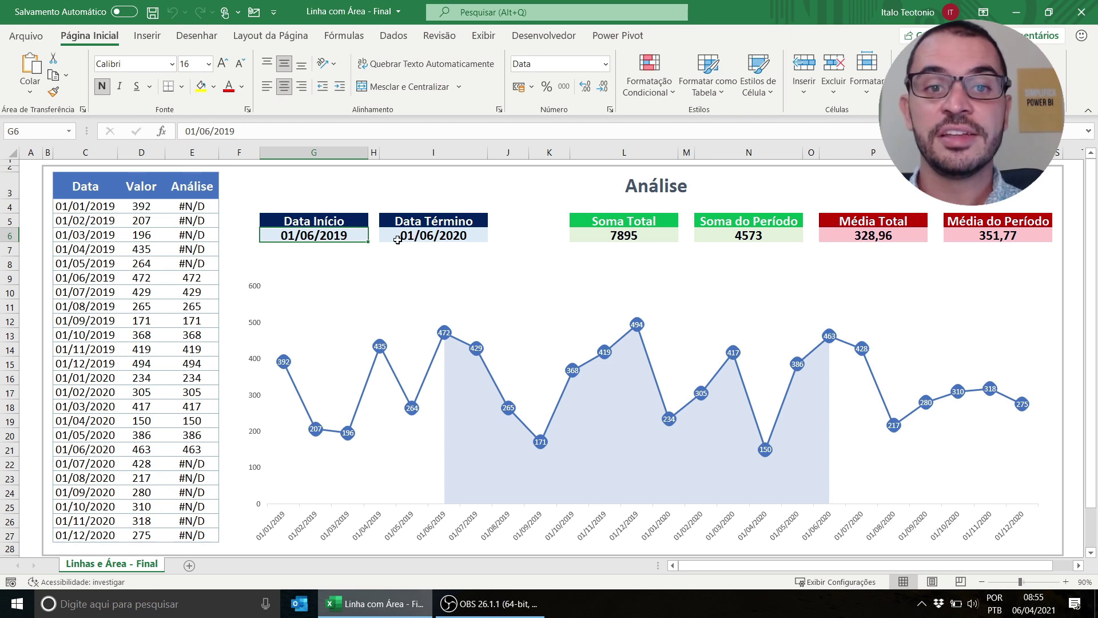
pyautogui.click(427, 234)
pyautogui.doubleClick(427, 235)
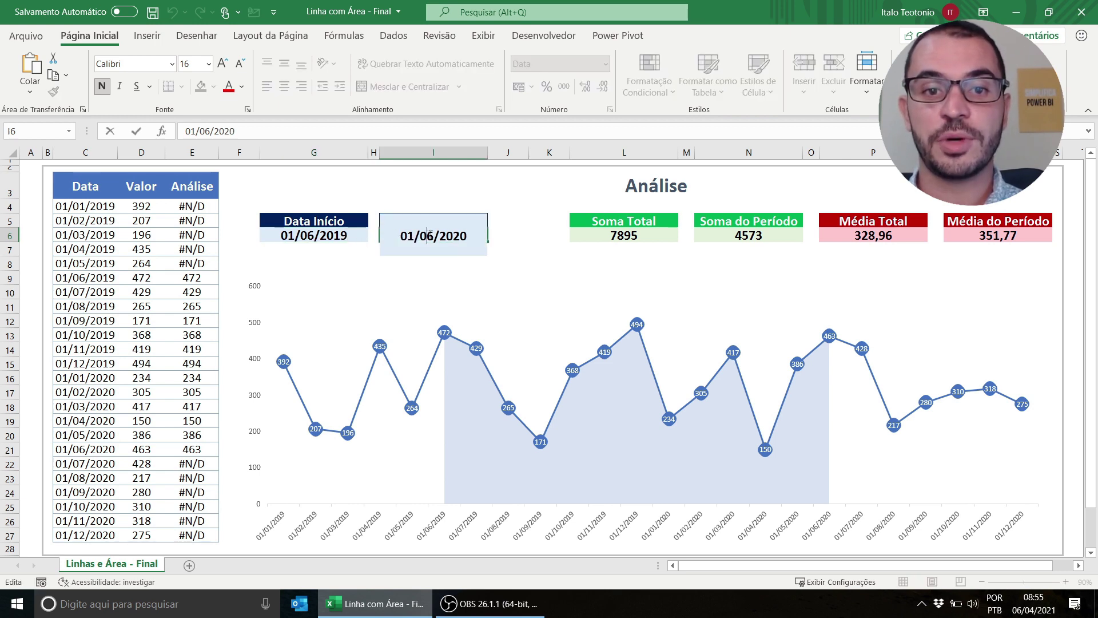
pyautogui.press('BackSpace')
pyautogui.press('BackSpace')
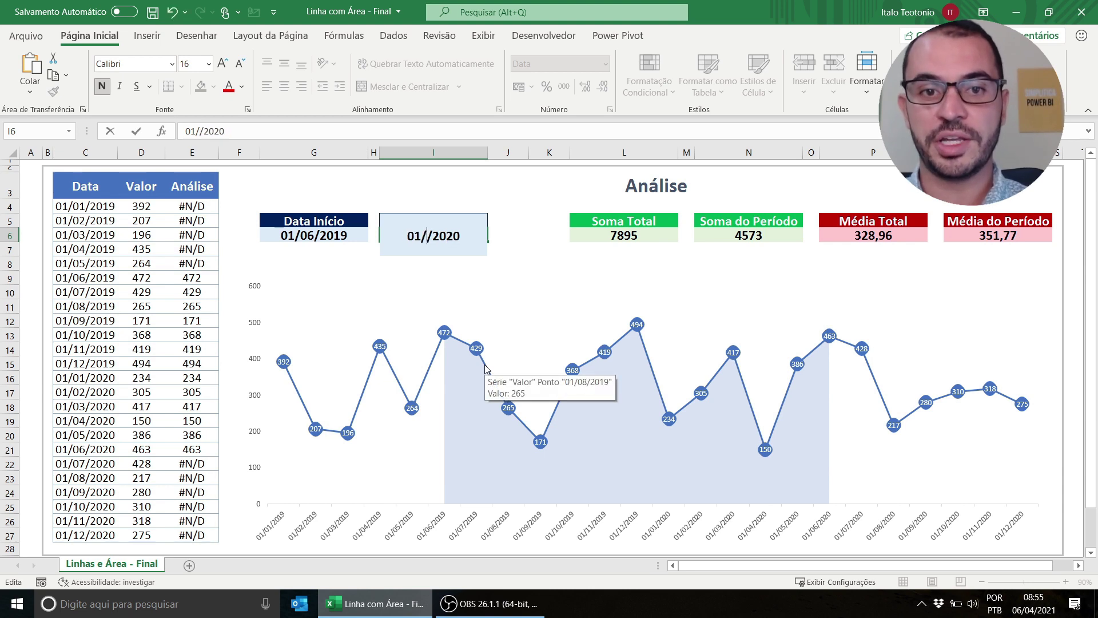
pyautogui.write('12')
pyautogui.press('Return')
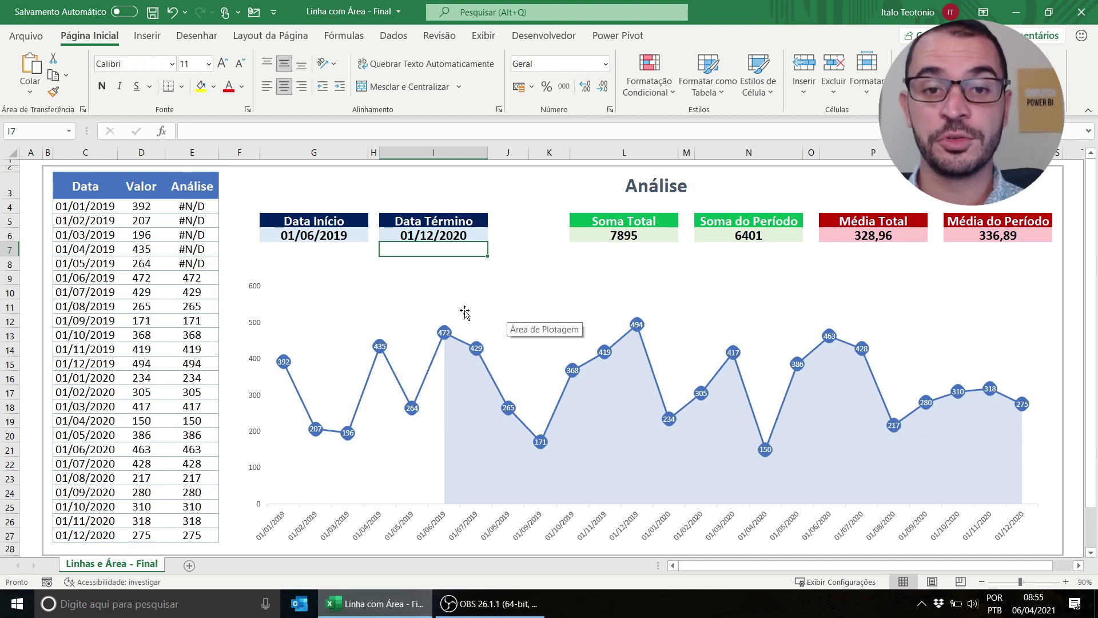
pyautogui.click(486, 190)
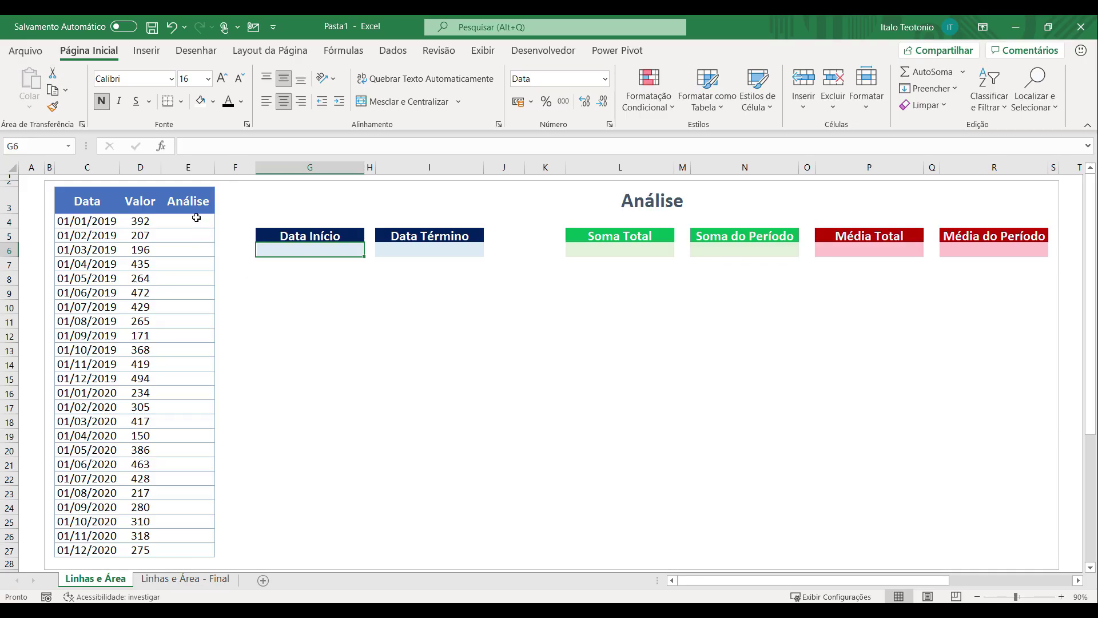
# - Enter 01/03/2019 as the Data Início in cell G6 of the Linhas e Área sheet
pyautogui.moveTo(180, 223); pyautogui.dragTo(189, 554)
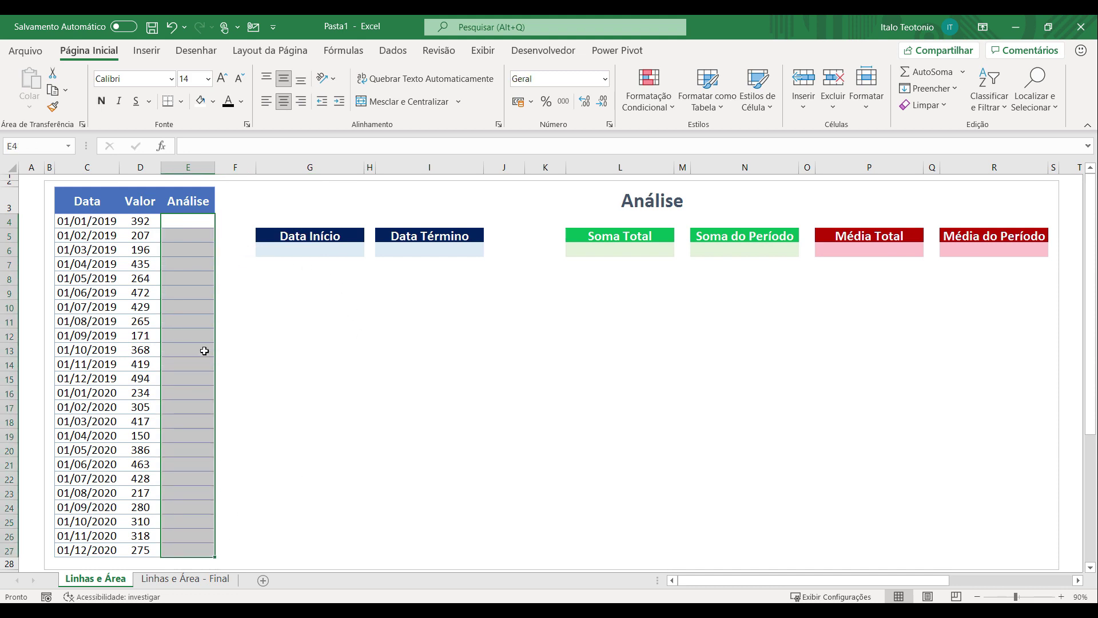
pyautogui.click(286, 251)
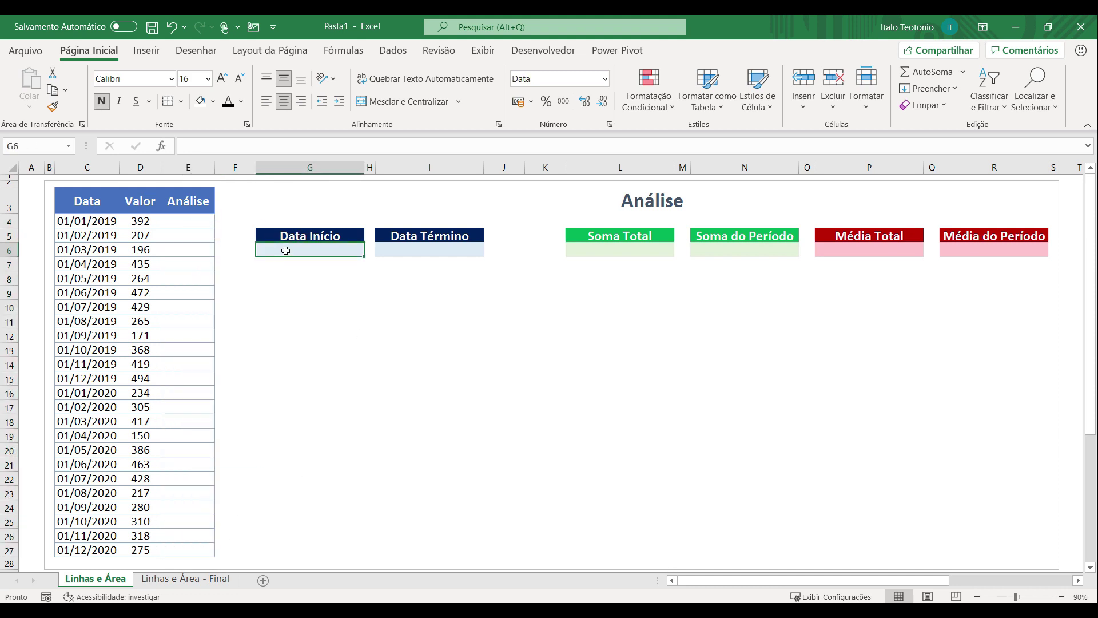
pyautogui.click(404, 247)
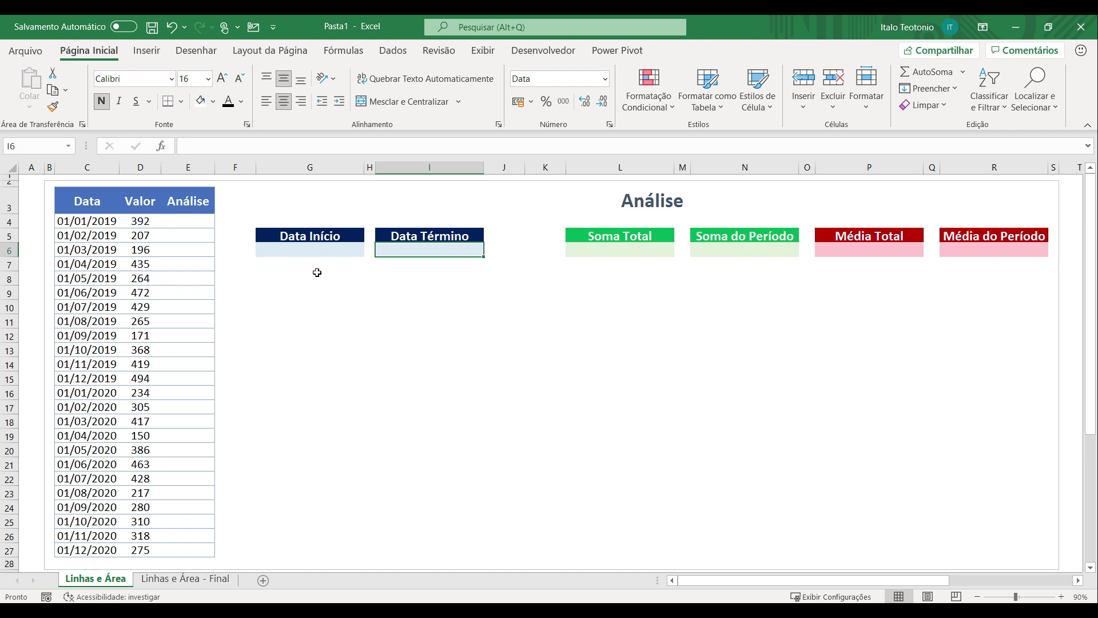
pyautogui.click(314, 252)
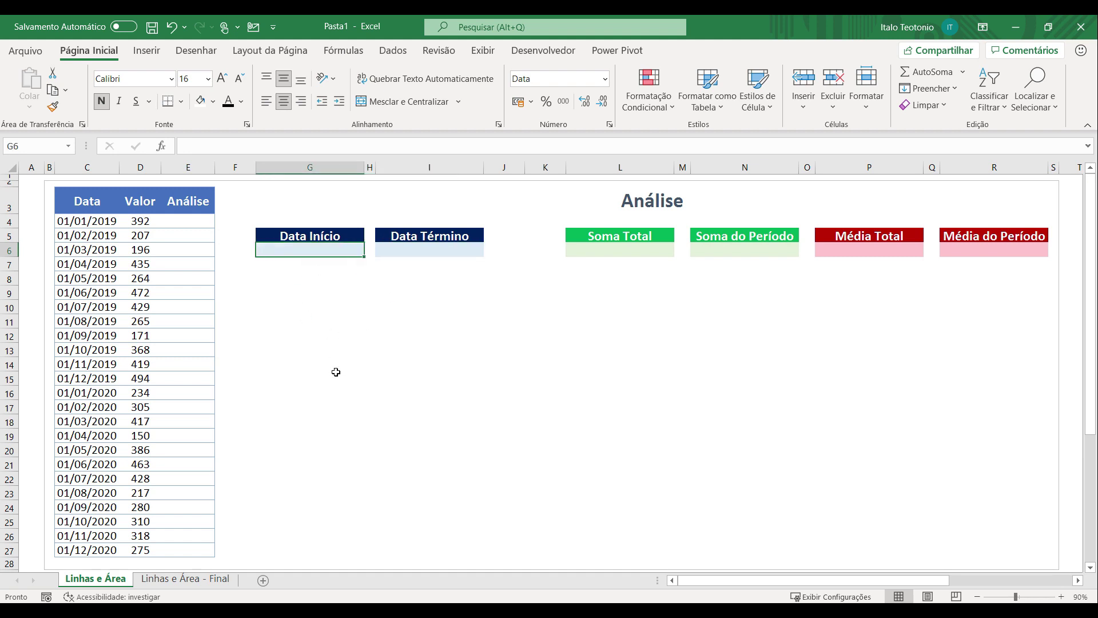
pyautogui.write('01')
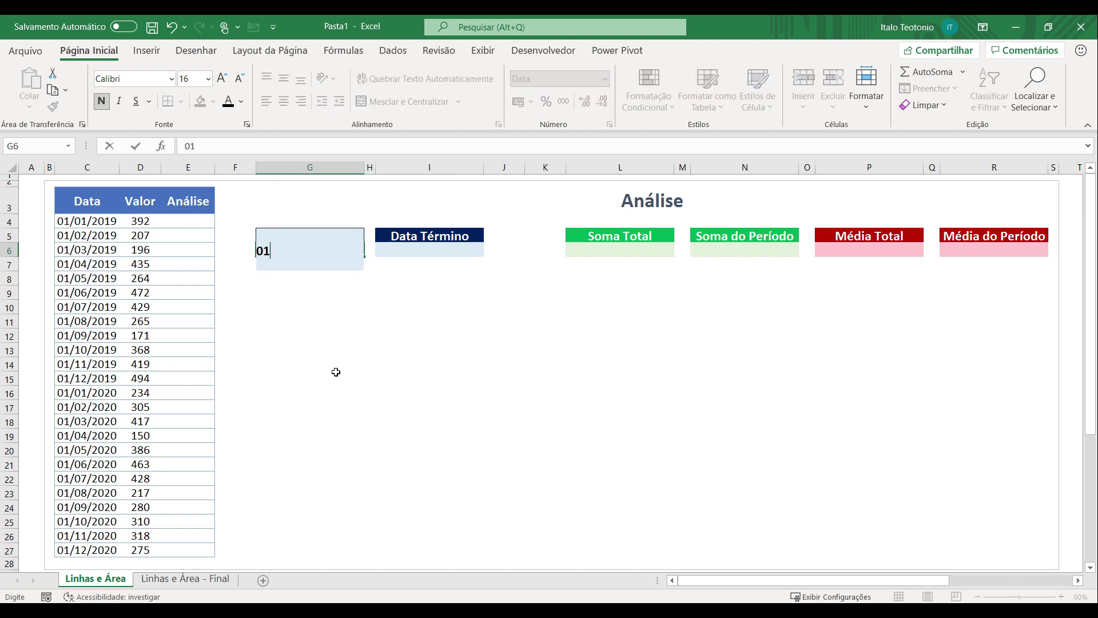
pyautogui.write('/03/2019')
pyautogui.press('Return')
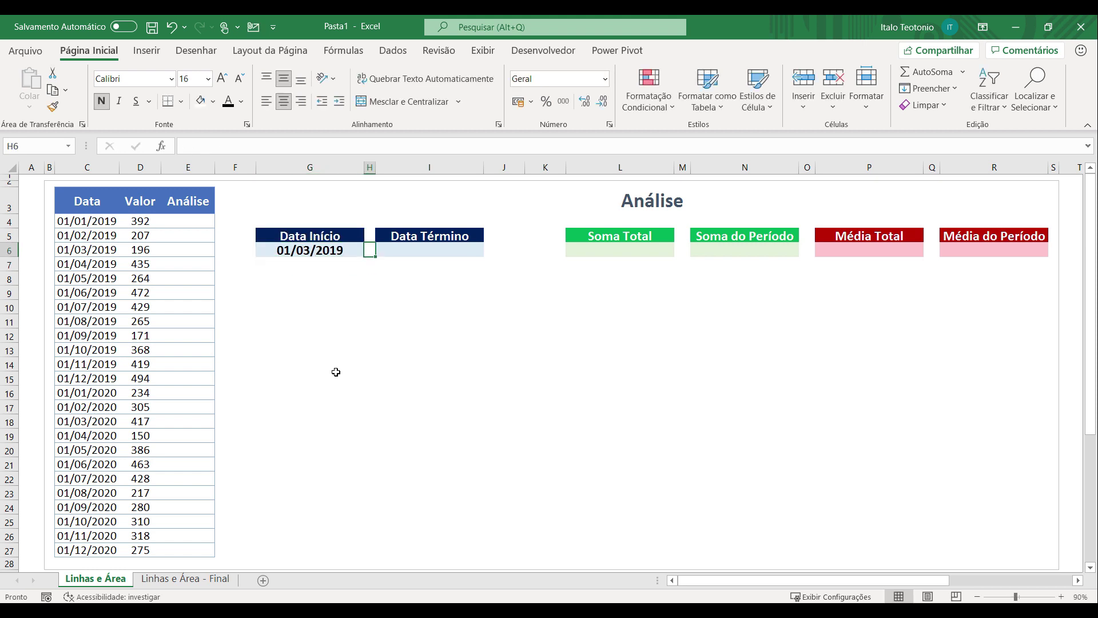
# - Enter 01/06/2019 as the Data Término in cell I6
pyautogui.press('Up')
pyautogui.press('Right')
pyautogui.press('Right')
pyautogui.write('01/06/')
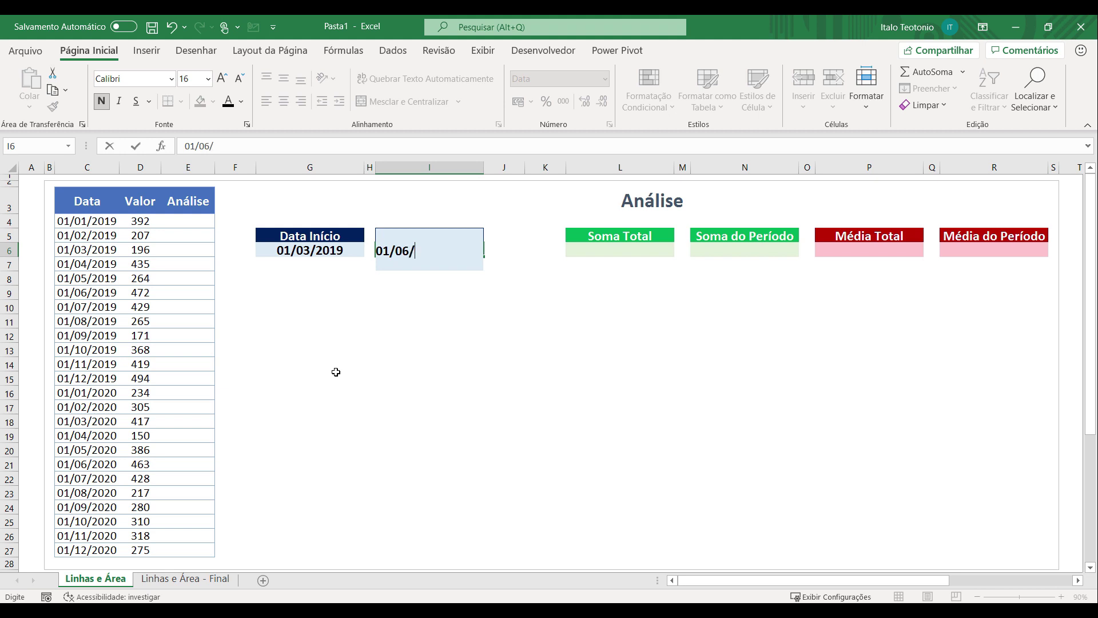
pyautogui.write('2019')
pyautogui.click(137, 250)
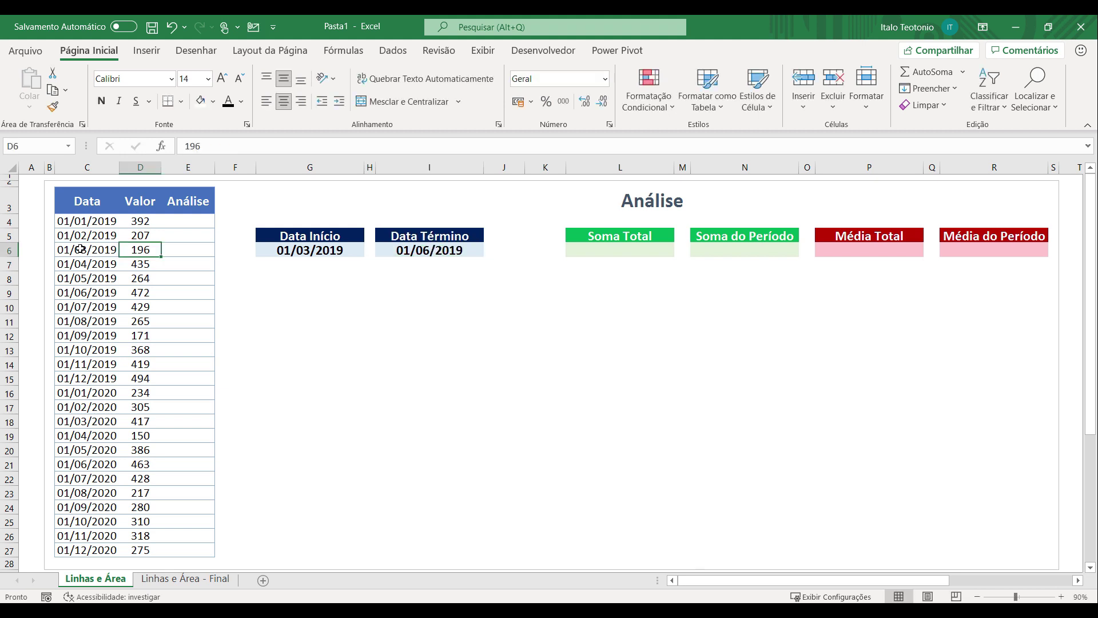
# - Compare the table rows within the chosen period and the date cells with the finished chart on the Linhas e Área - Final sheet
pyautogui.moveTo(69, 249); pyautogui.dragTo(187, 292)
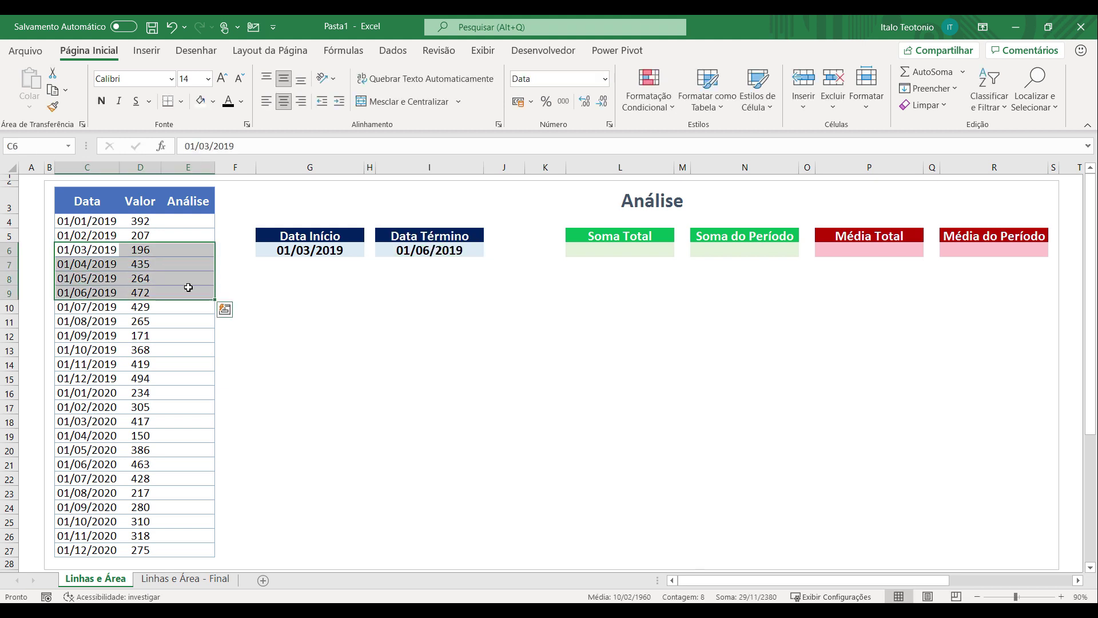
pyautogui.moveTo(192, 251); pyautogui.dragTo(188, 292)
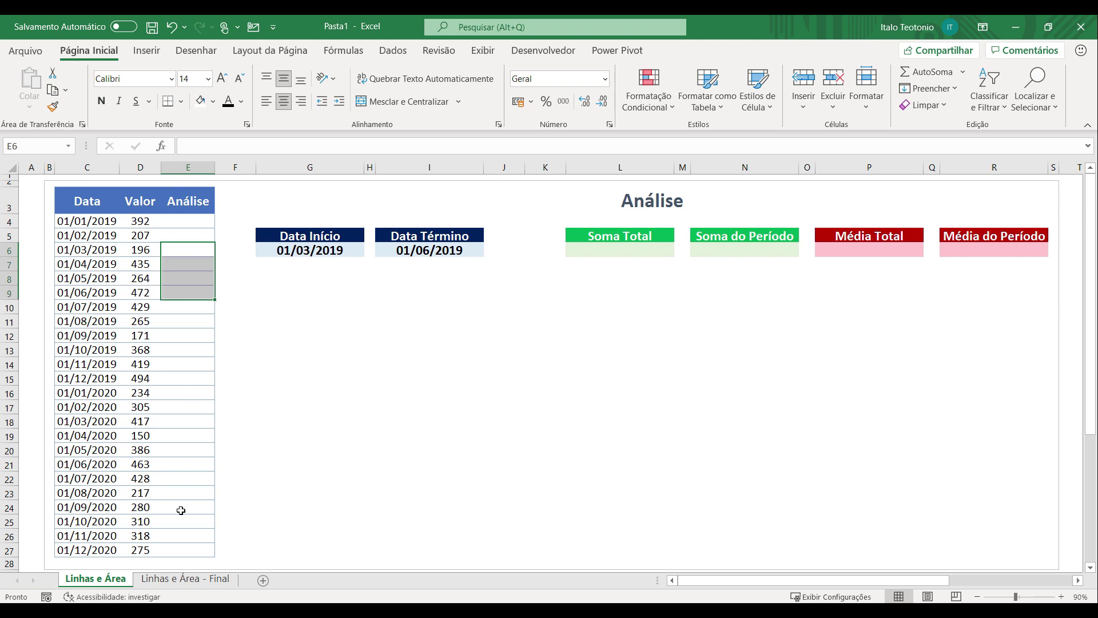
pyautogui.click(169, 579)
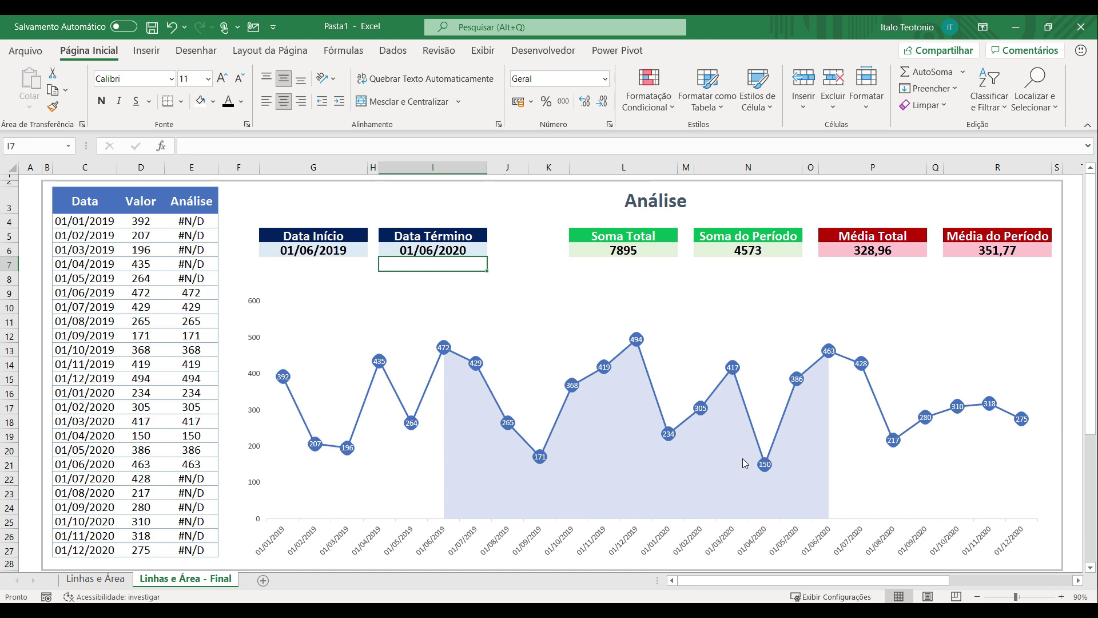
pyautogui.click(111, 579)
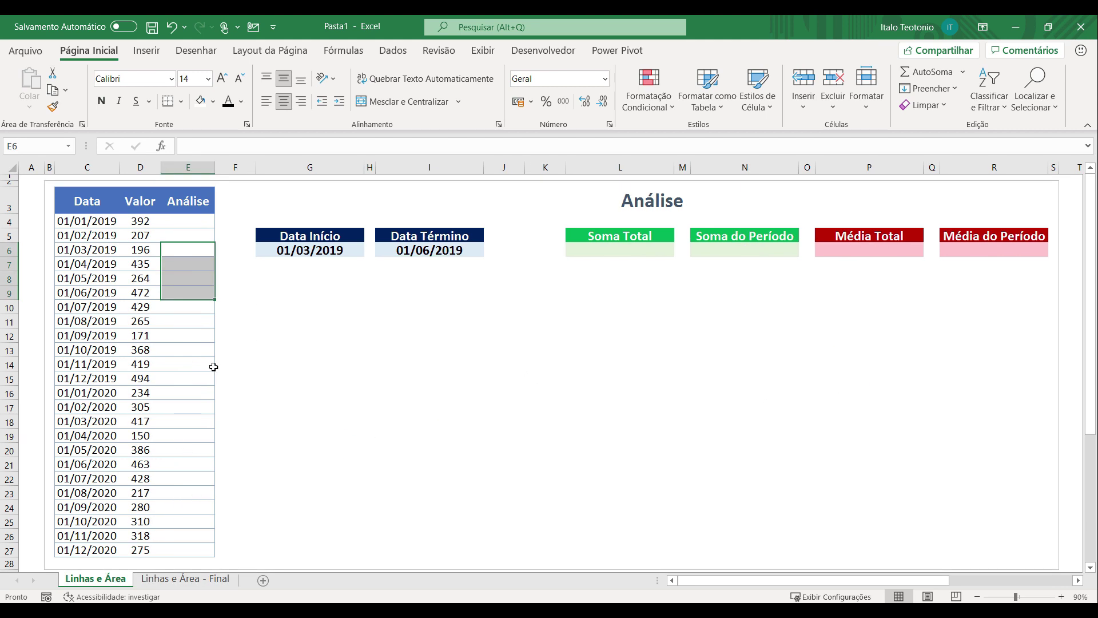
pyautogui.click(171, 225)
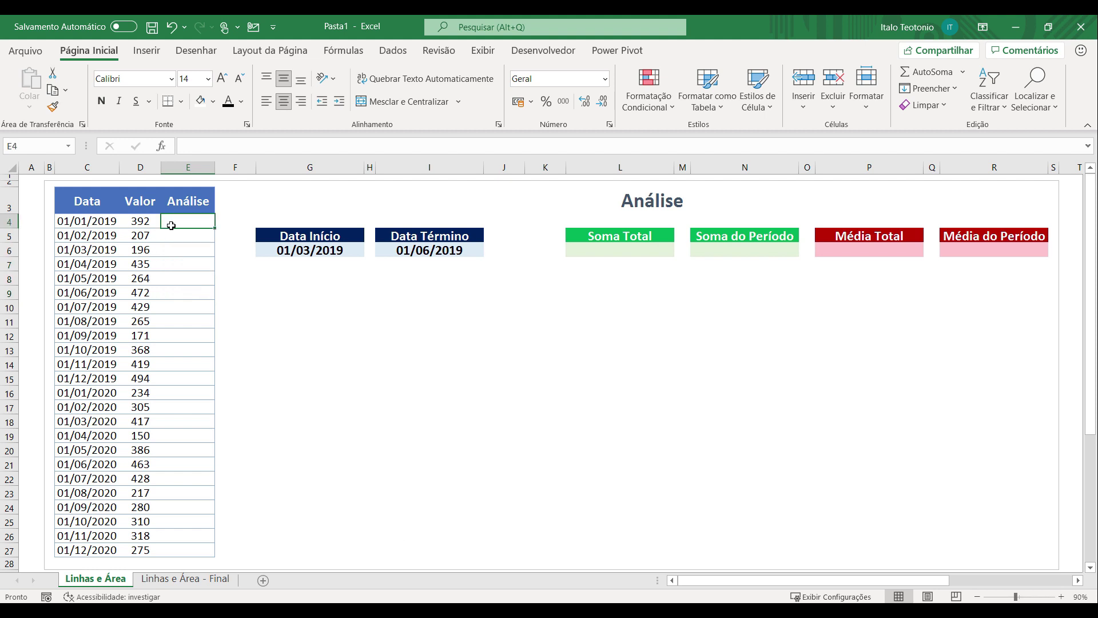
pyautogui.click(78, 220)
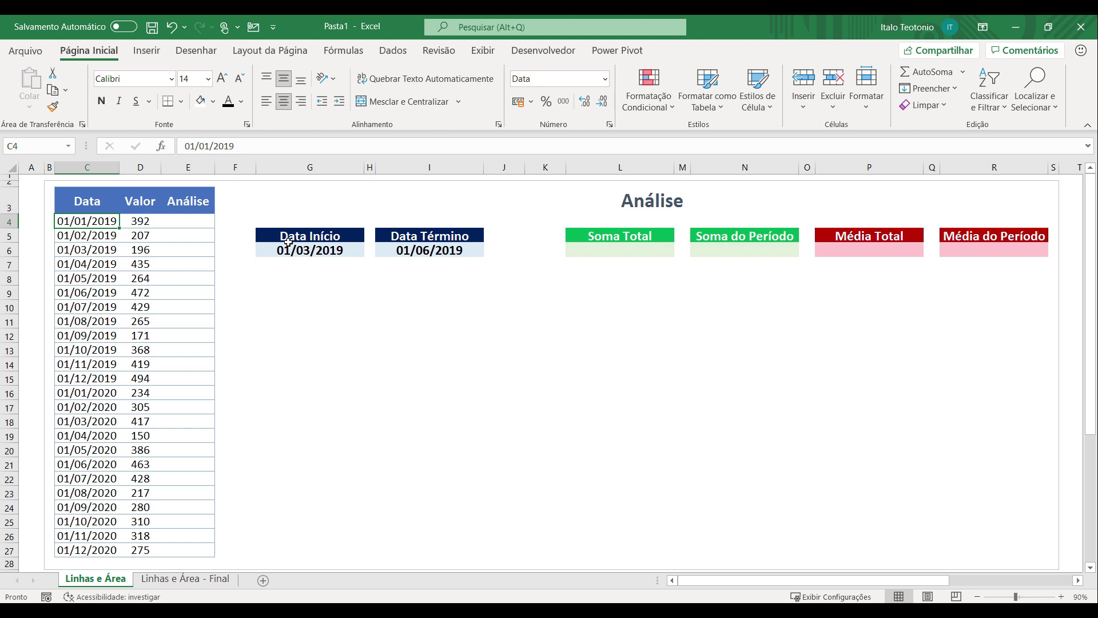
pyautogui.moveTo(289, 241); pyautogui.dragTo(489, 265)
pyautogui.click(206, 224)
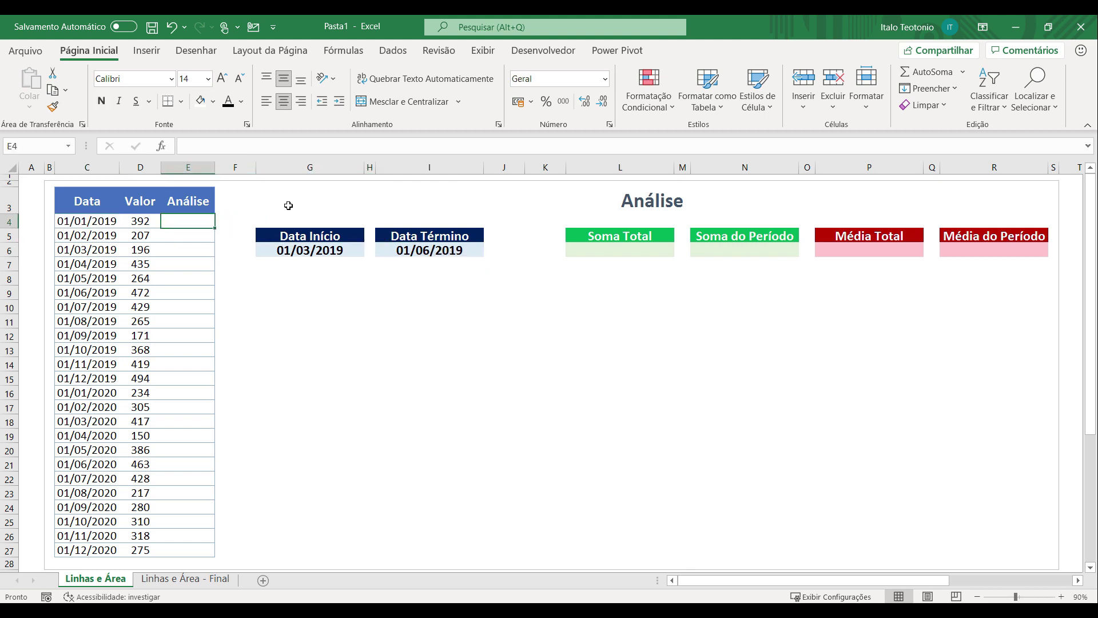
pyautogui.moveTo(290, 236); pyautogui.dragTo(288, 252)
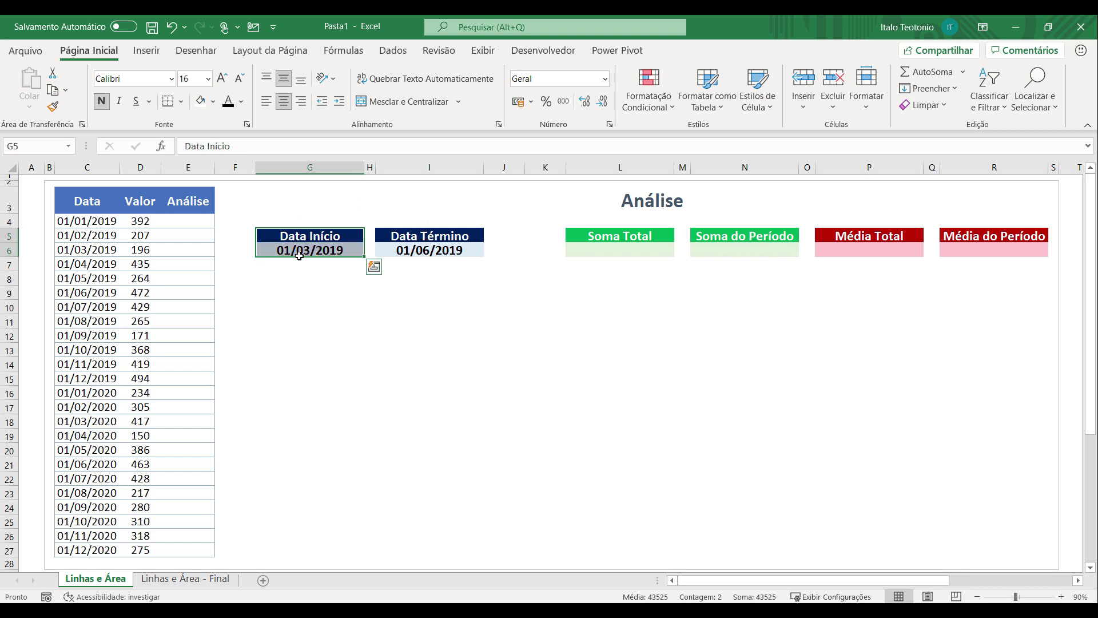
# - Start an SE formula in cell E4 with a nested E function whose first condition is C4>=G6
pyautogui.click(193, 220)
pyautogui.write('=se')
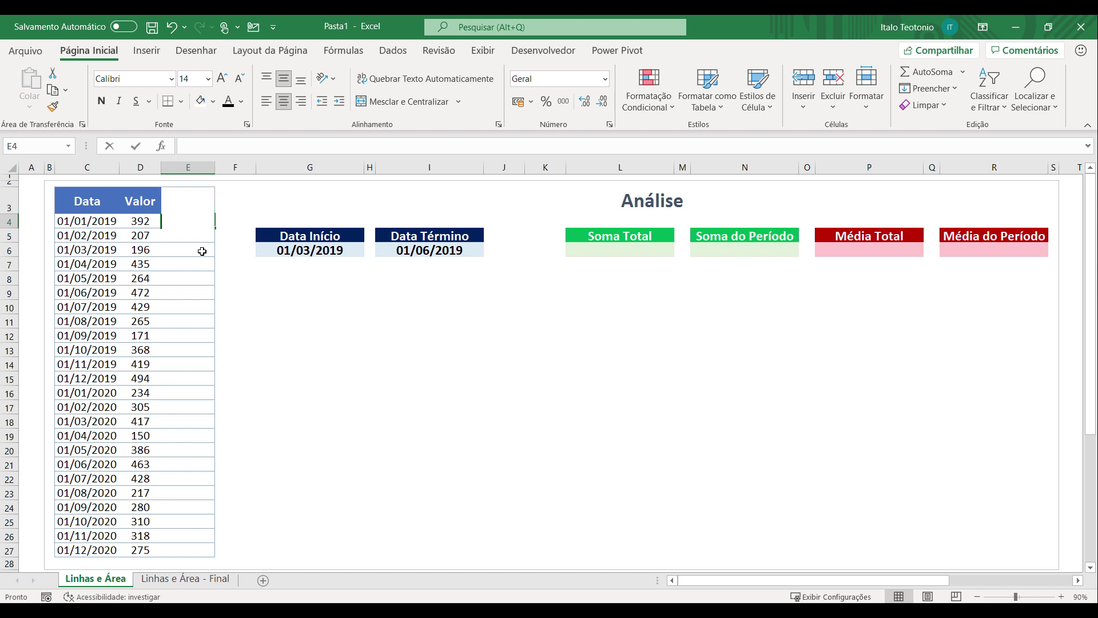
pyautogui.write('(')
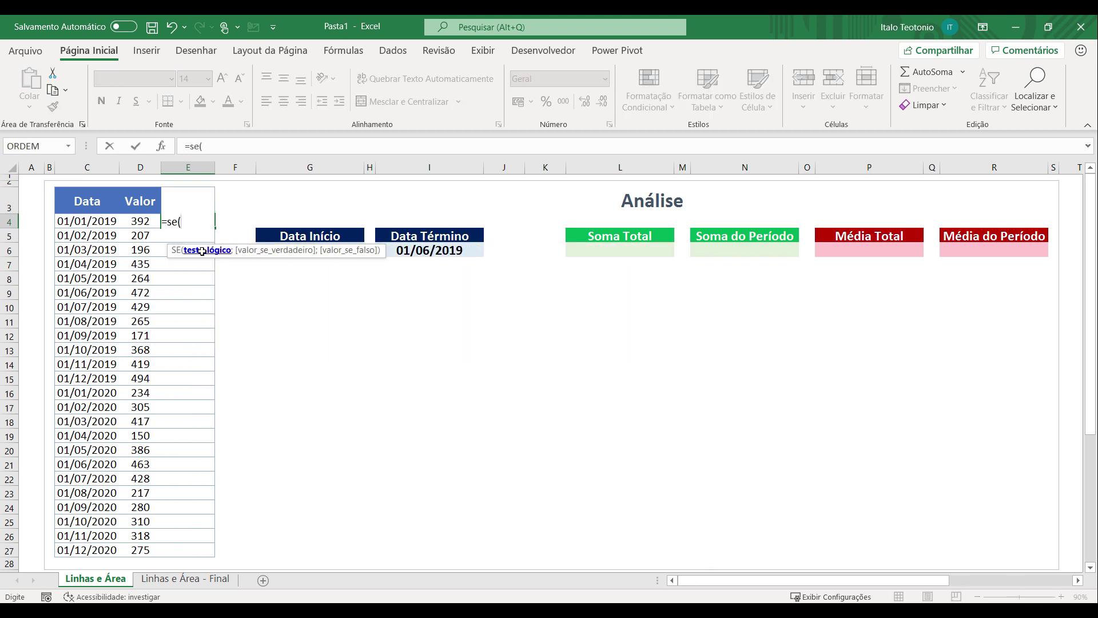
pyautogui.write('E(')
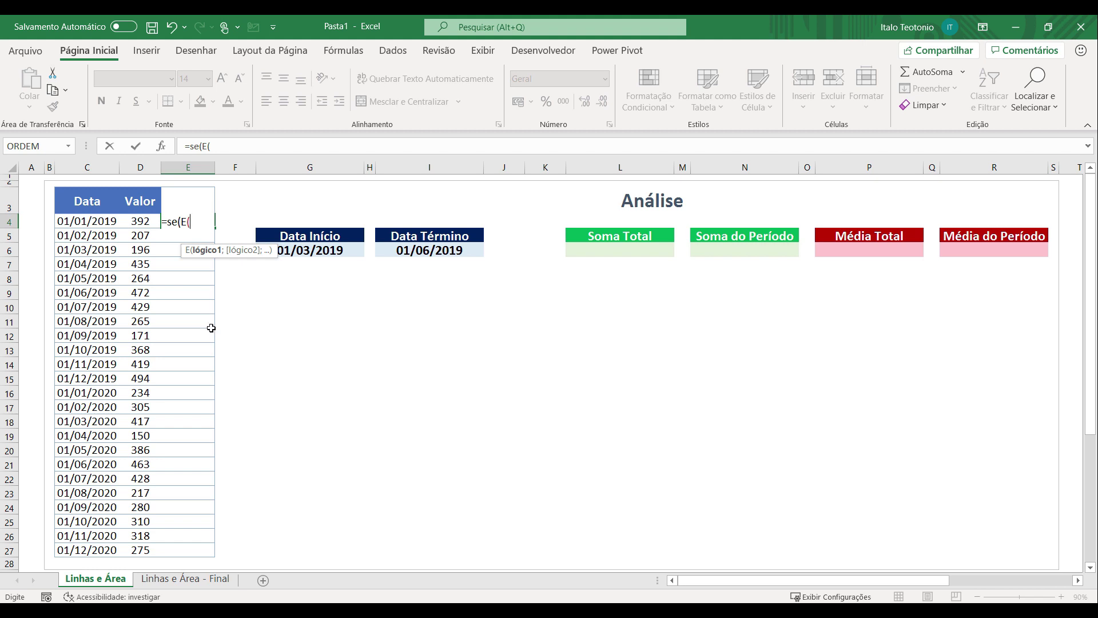
pyautogui.click(76, 220)
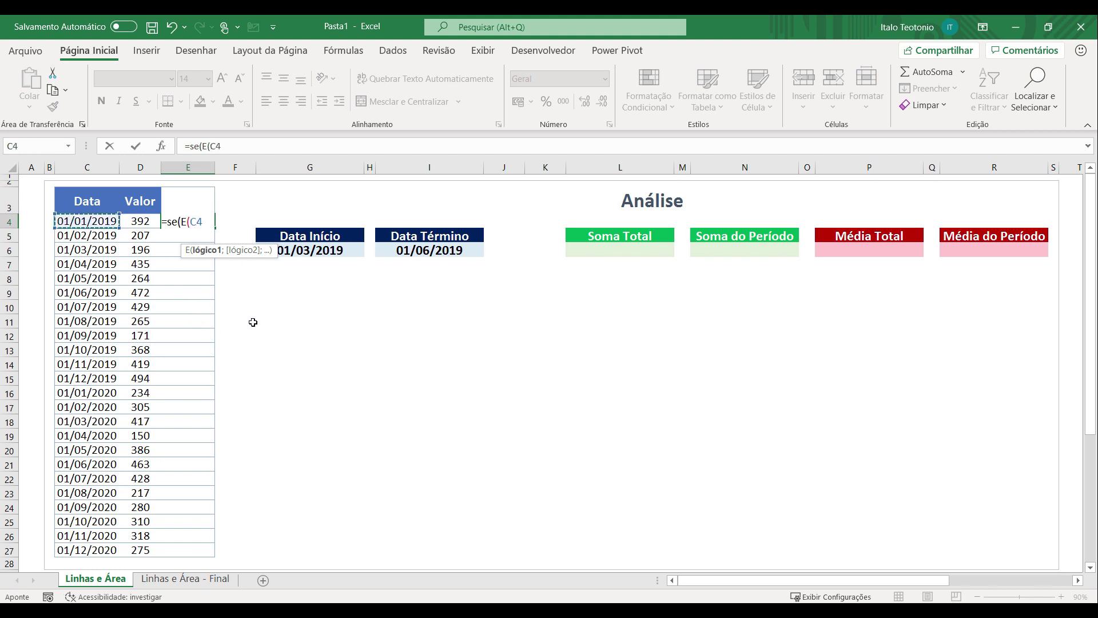
pyautogui.write('>=')
pyautogui.click(331, 251)
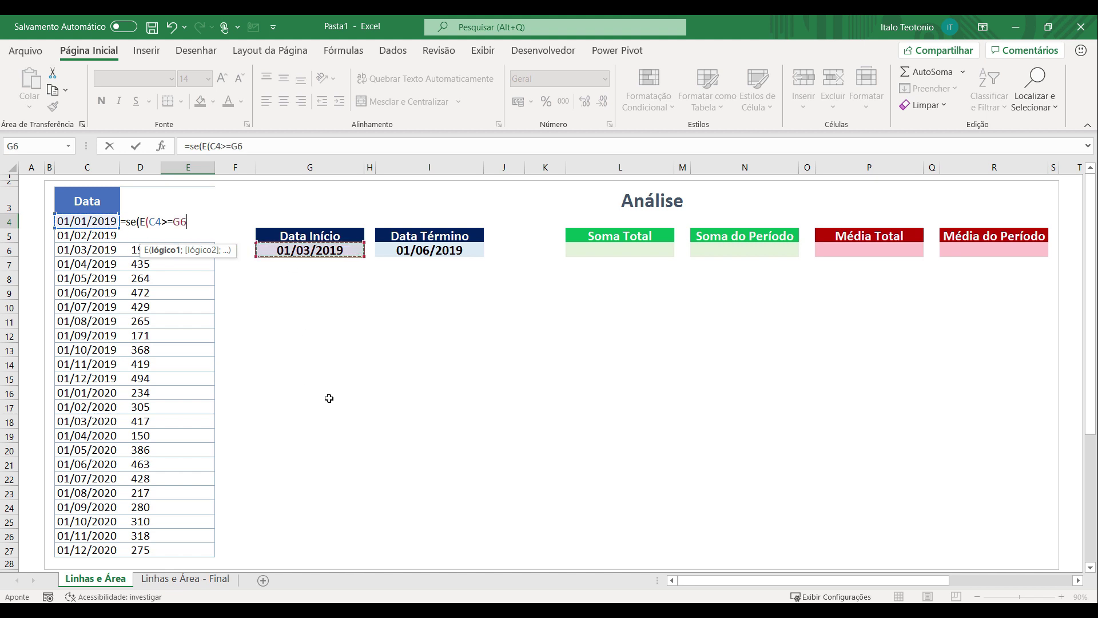
pyautogui.write(';')
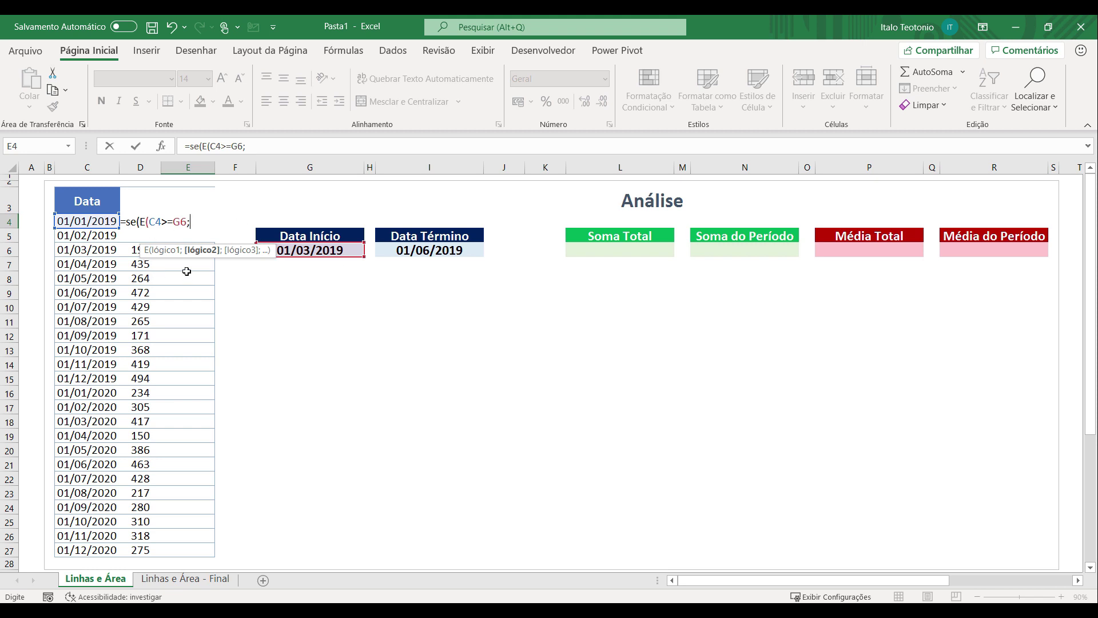
# - Add C4<=I6 as the second condition and close the E function
pyautogui.click(85, 222)
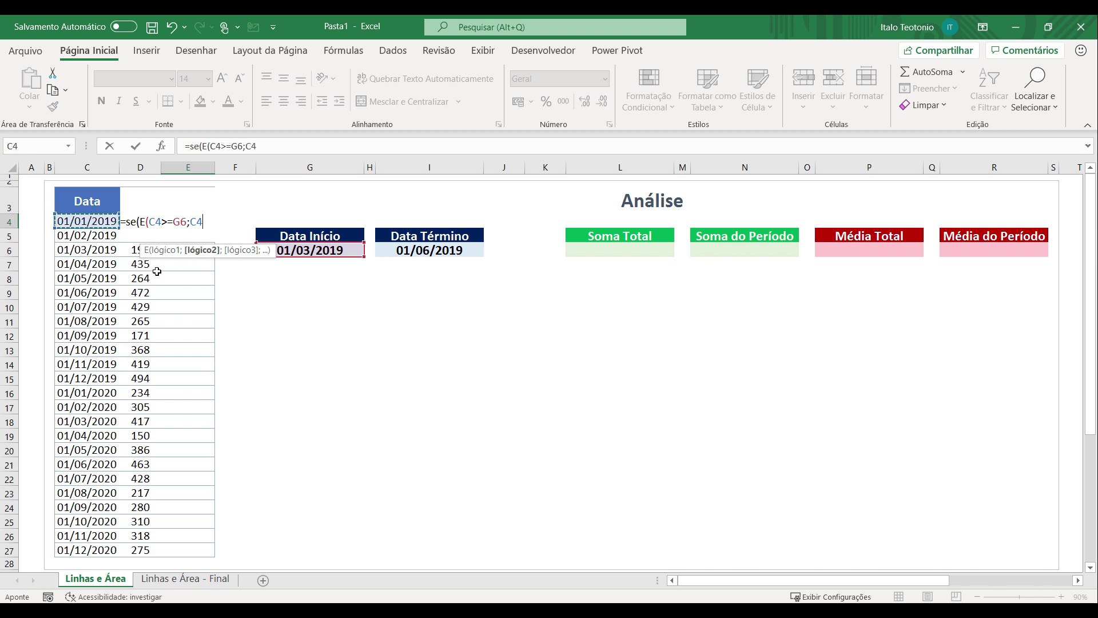
pyautogui.write('<=')
pyautogui.click(409, 247)
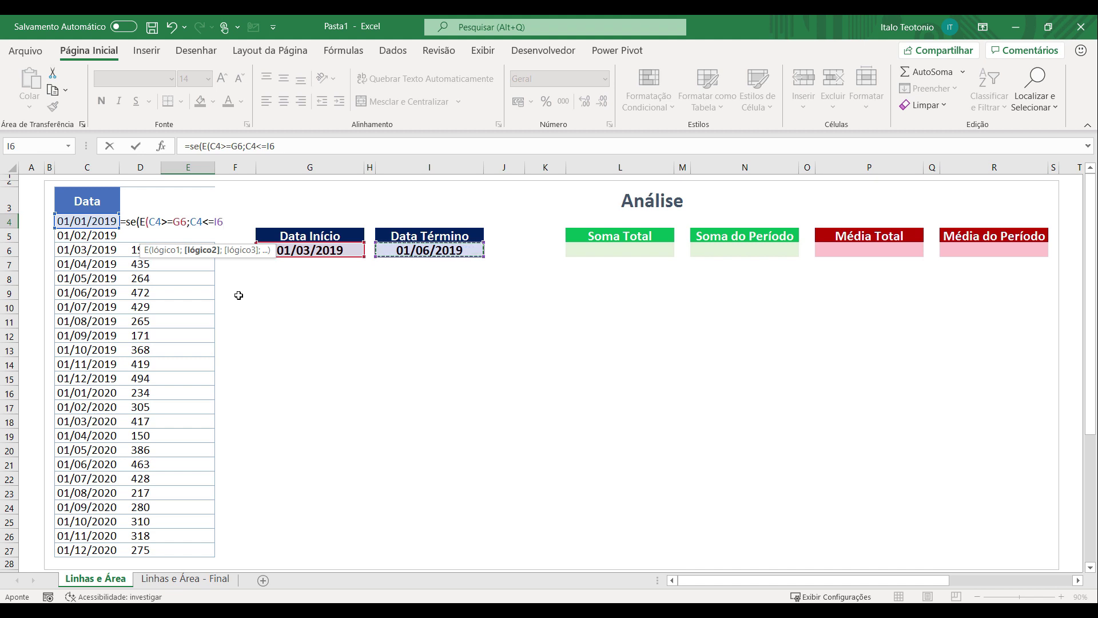
pyautogui.write(')')
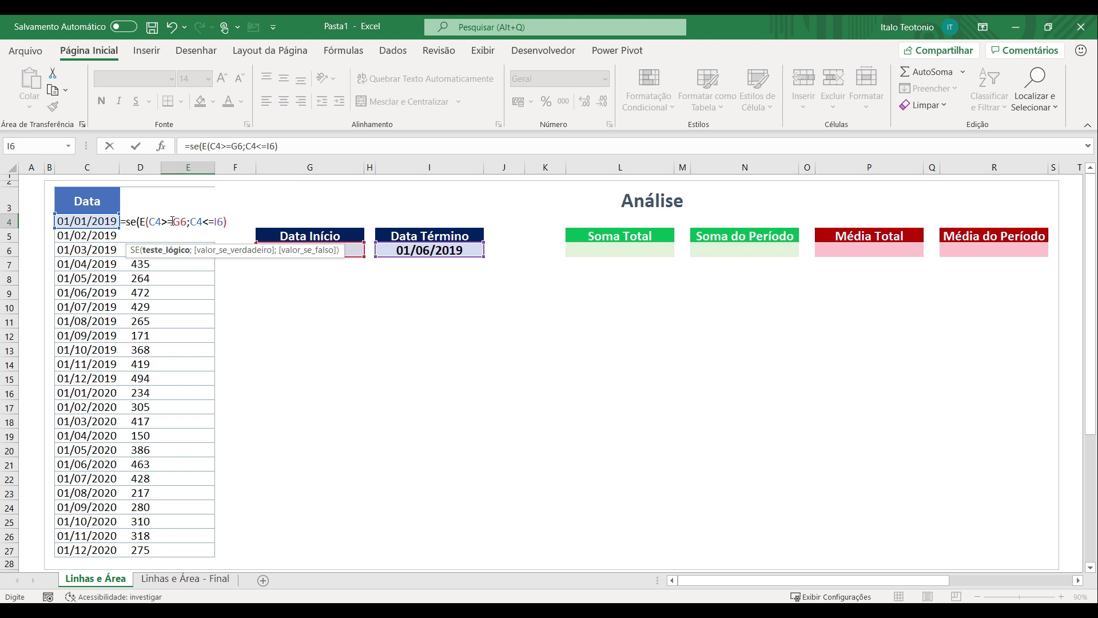
# - Make the date references absolute as $G$6 and $I$6, and end the SE formula's logical test with a semicolon
pyautogui.moveTo(173, 221); pyautogui.dragTo(187, 222)
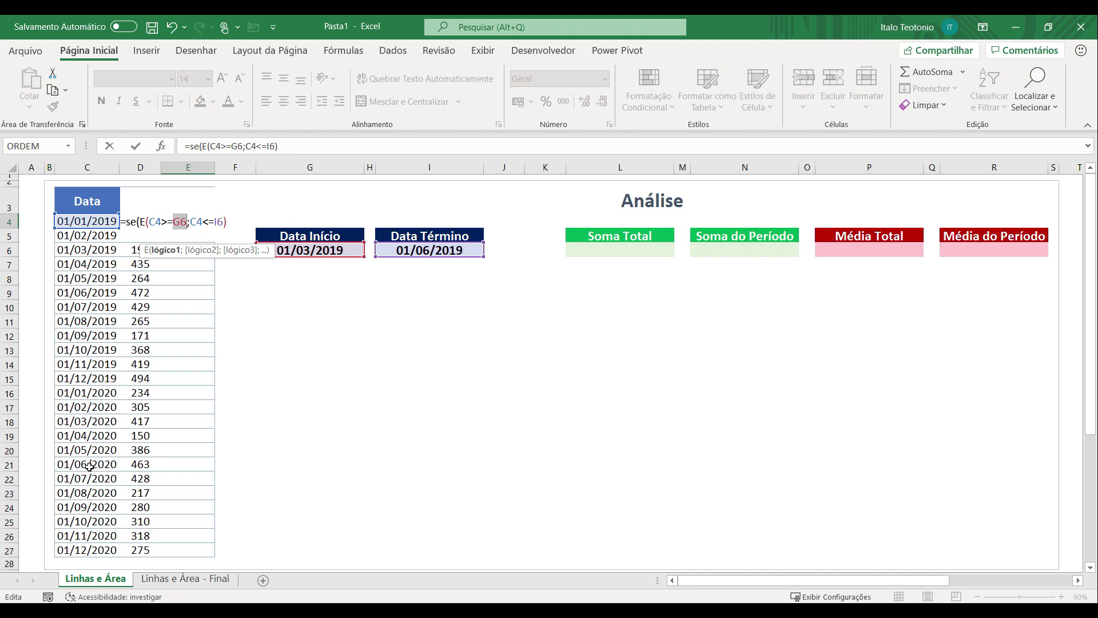
pyautogui.press('F4')
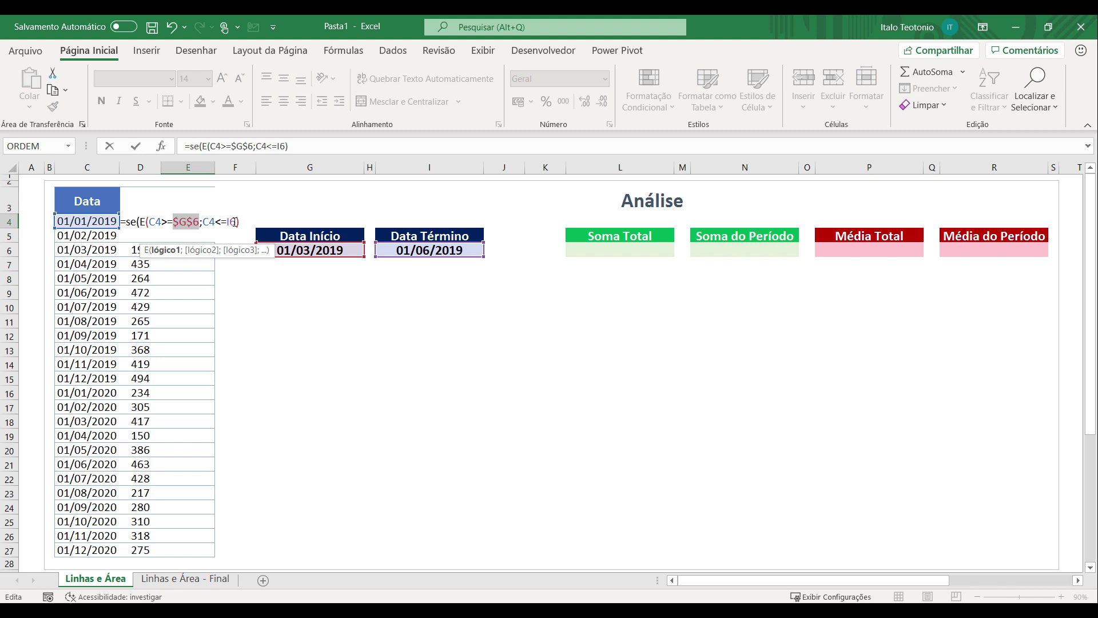
pyautogui.click(235, 222)
pyautogui.press('F4')
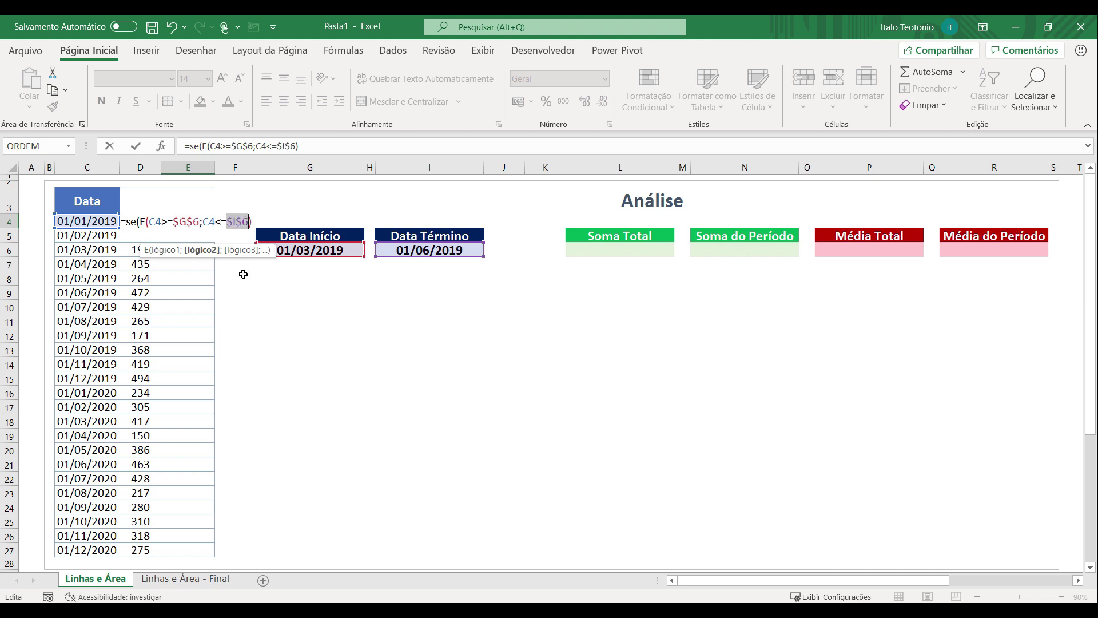
pyautogui.click(255, 222)
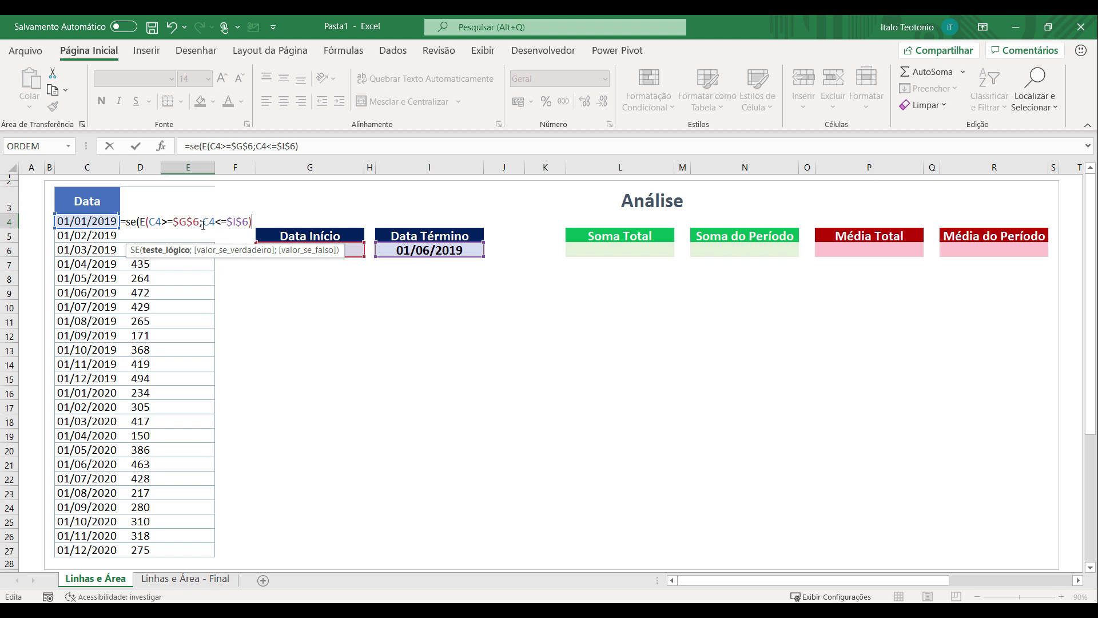
pyautogui.write(';')
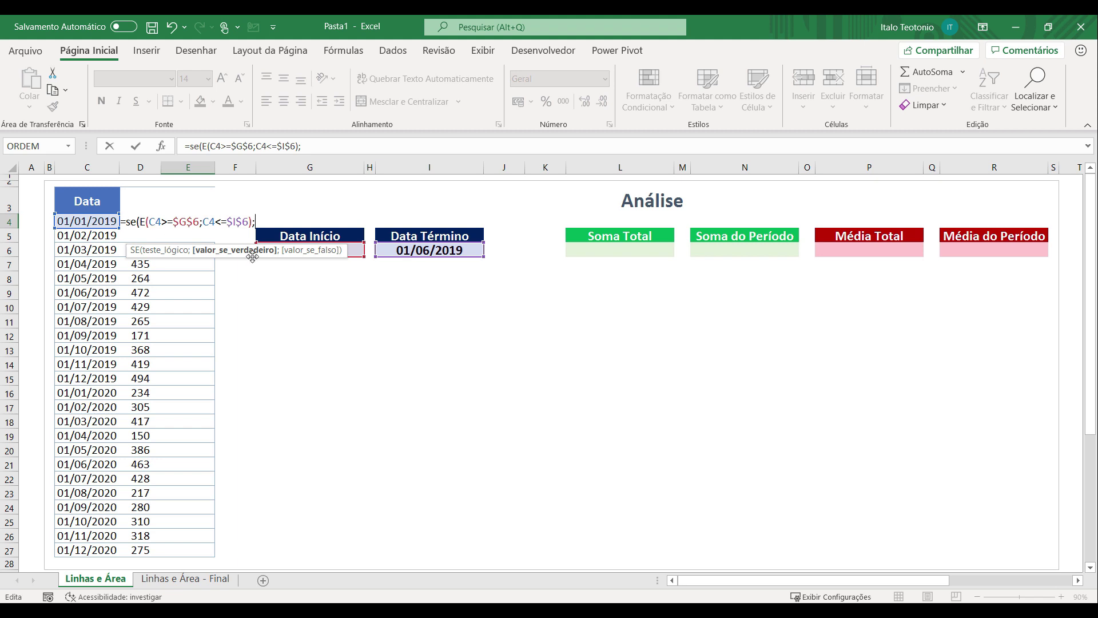
# - Complete the SE formula in E4 with D4 as the true value and NÃO.DISP() as the false value
pyautogui.write('D4')
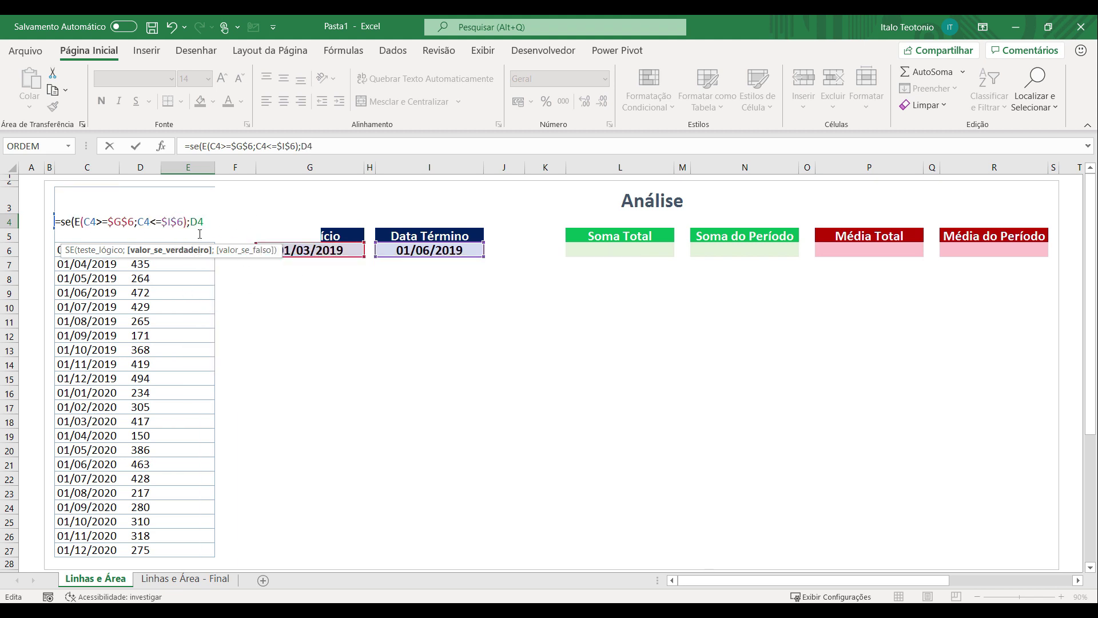
pyautogui.write(';')
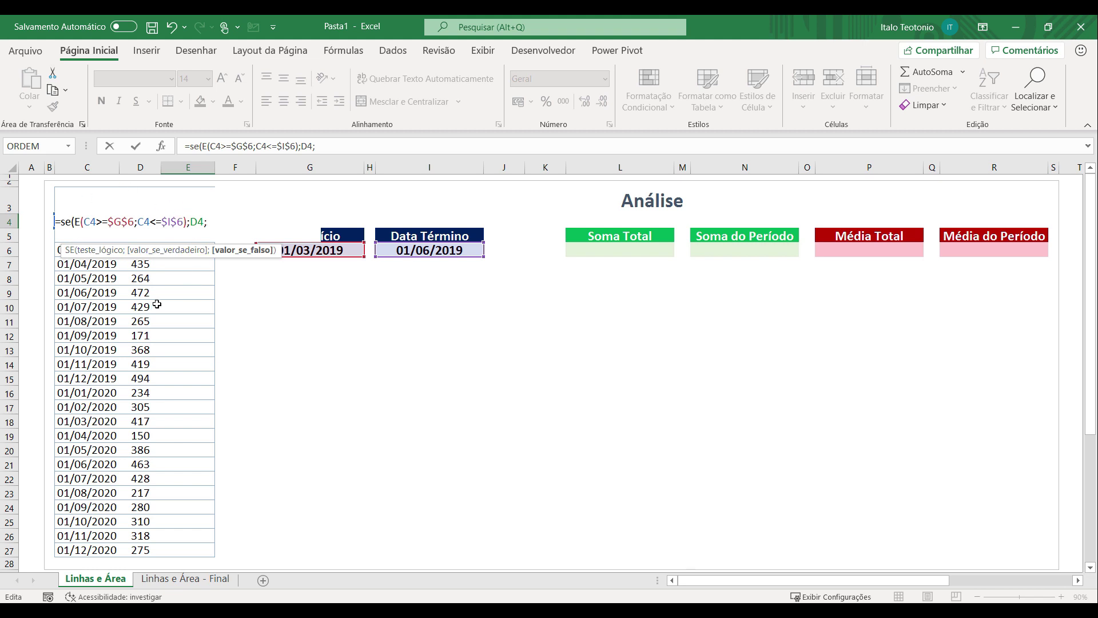
pyautogui.write('n')
pyautogui.press('Down')
pyautogui.press('Down')
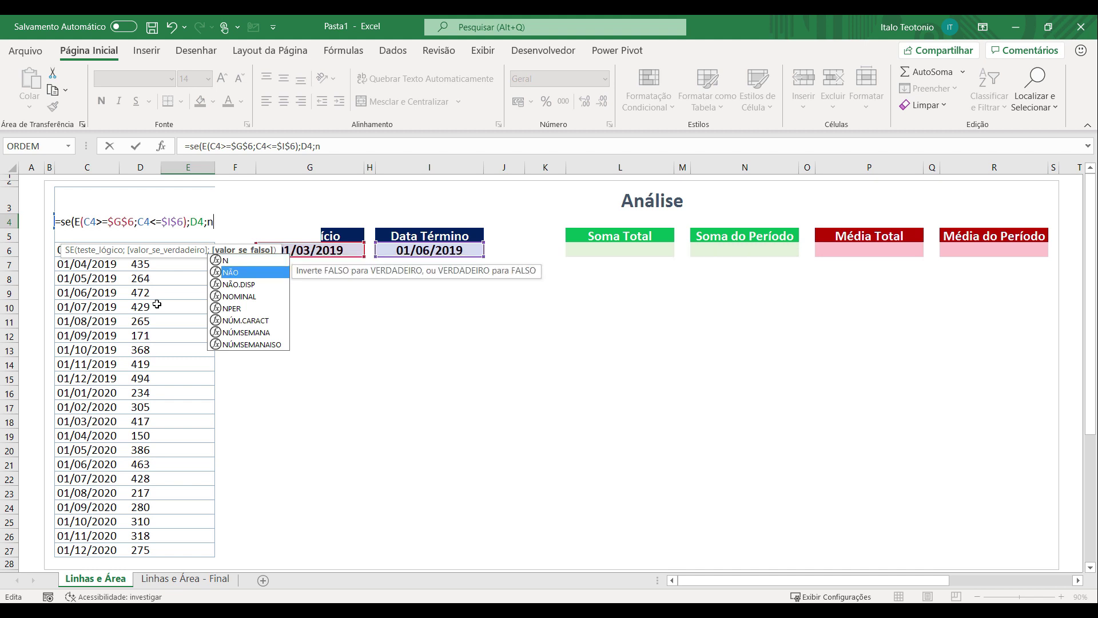
pyautogui.press('Tab')
pyautogui.write(')')
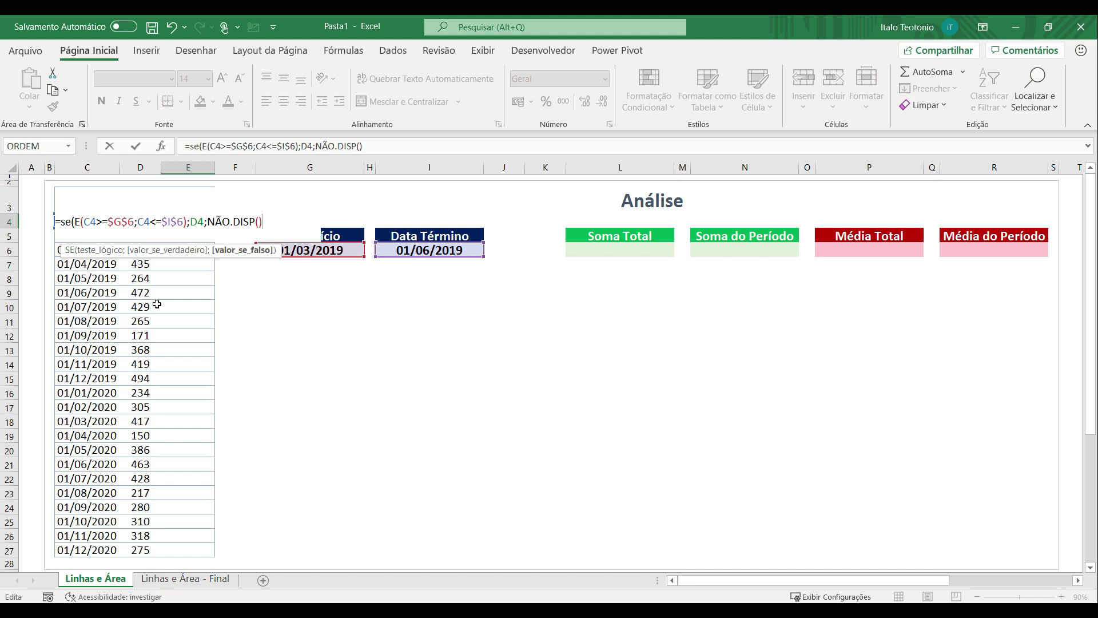
pyautogui.press('Return')
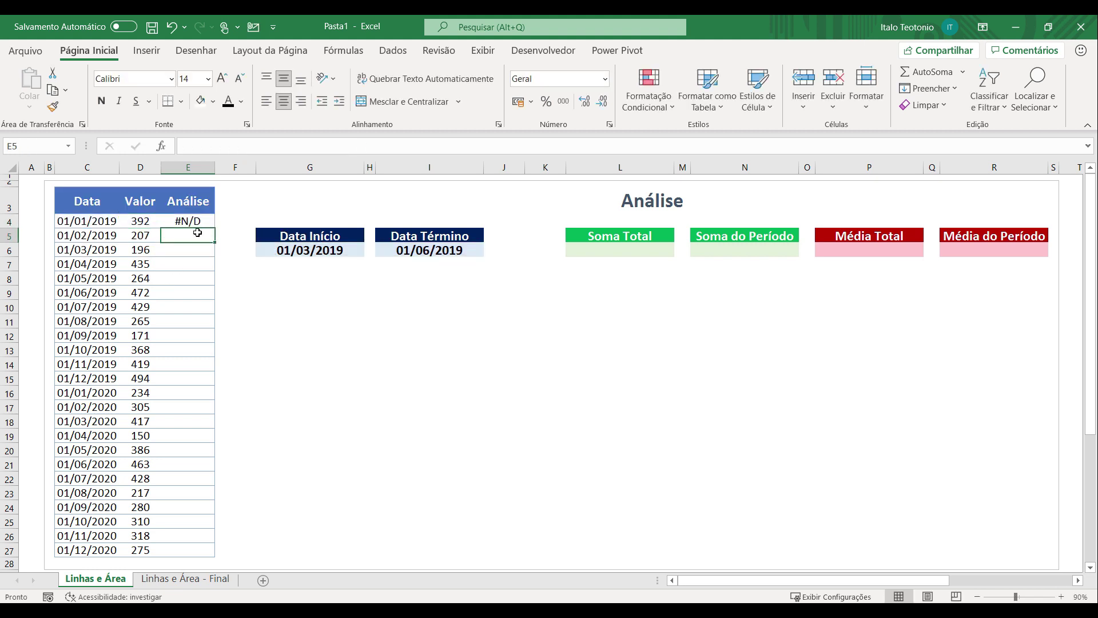
# - Copy the E4 formula down the Análise column through E6
pyautogui.click(190, 222)
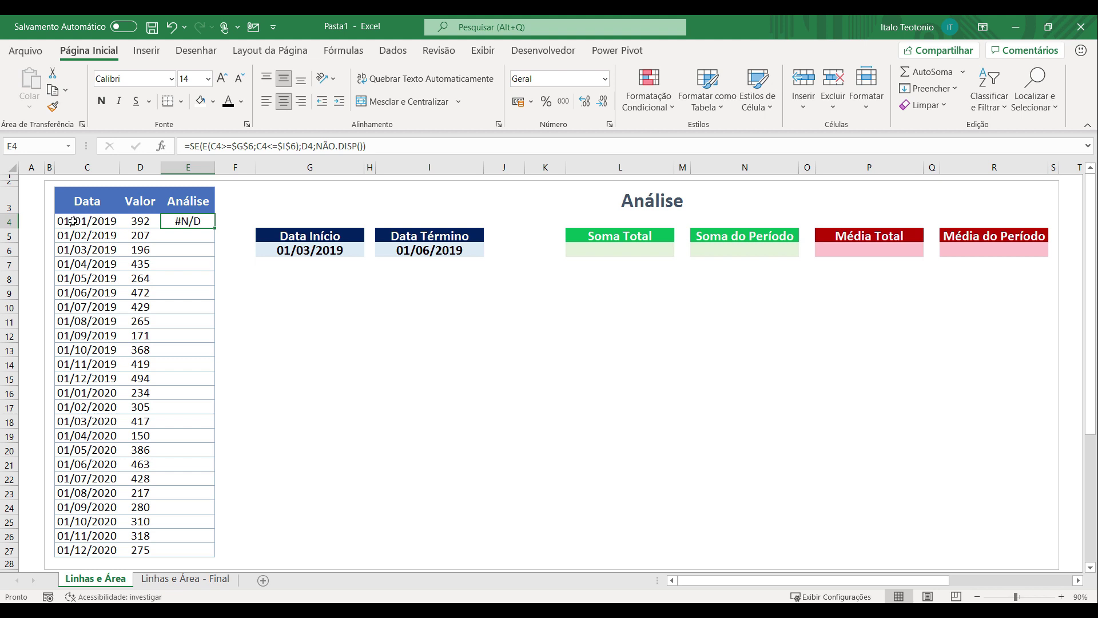
pyautogui.moveTo(273, 247); pyautogui.dragTo(374, 247)
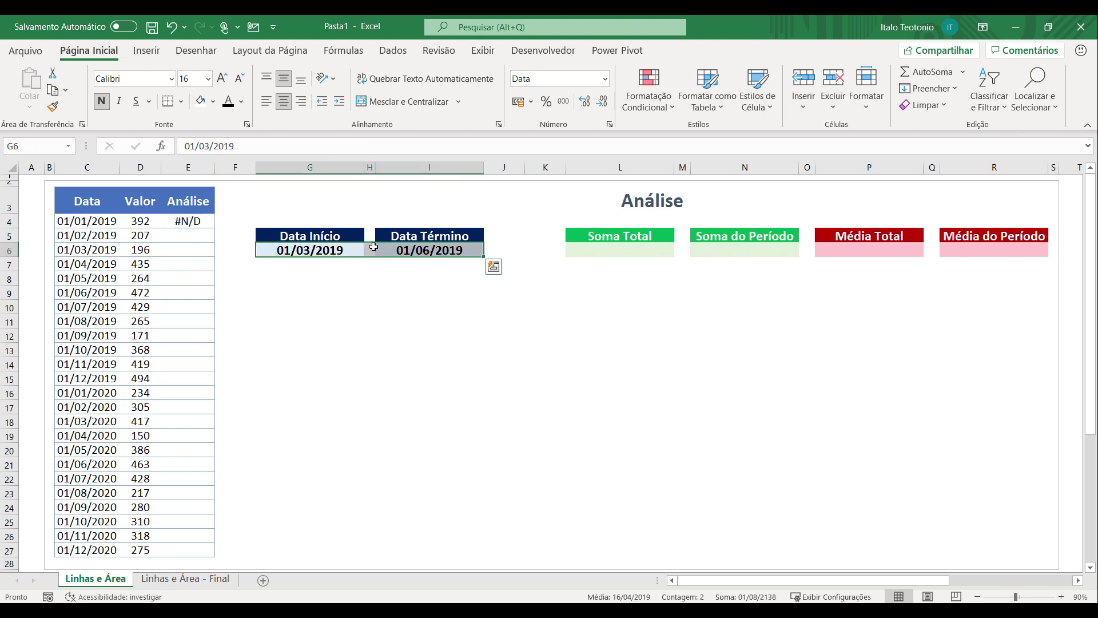
pyautogui.click(188, 222)
pyautogui.moveTo(215, 228); pyautogui.dragTo(211, 258)
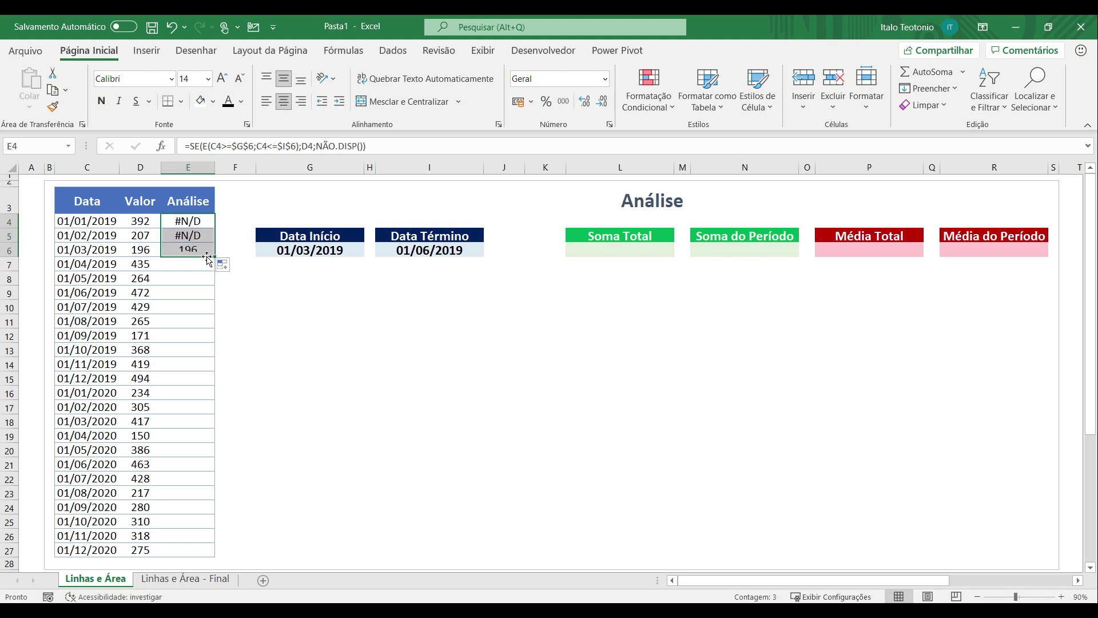
# - Check E6 against its date and the period cells, and fill its formula down through E27
pyautogui.click(184, 250)
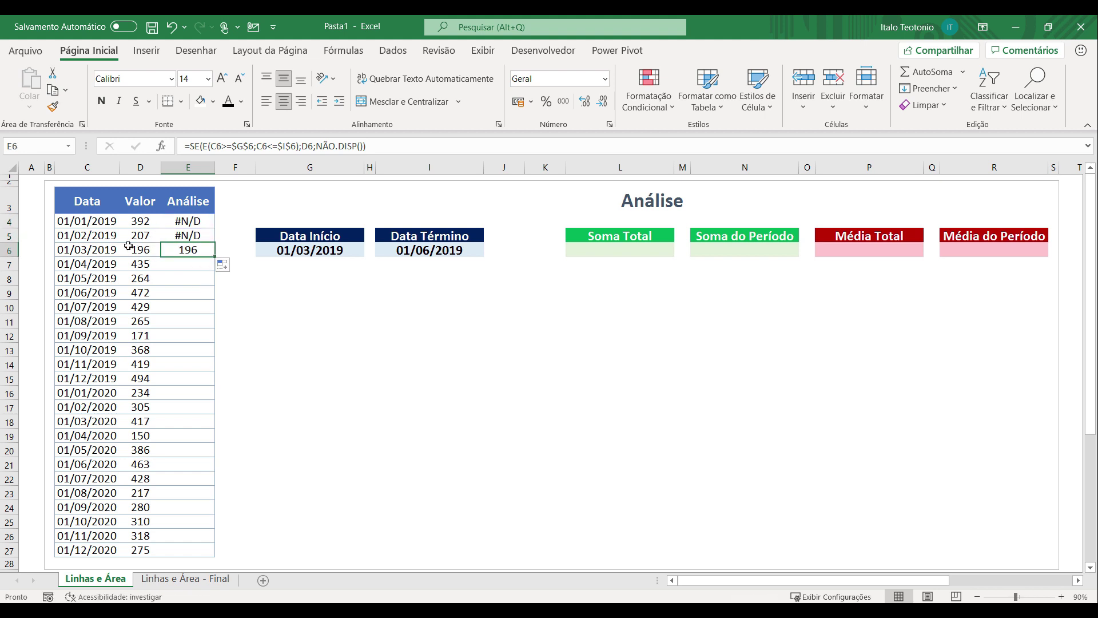
pyautogui.click(80, 250)
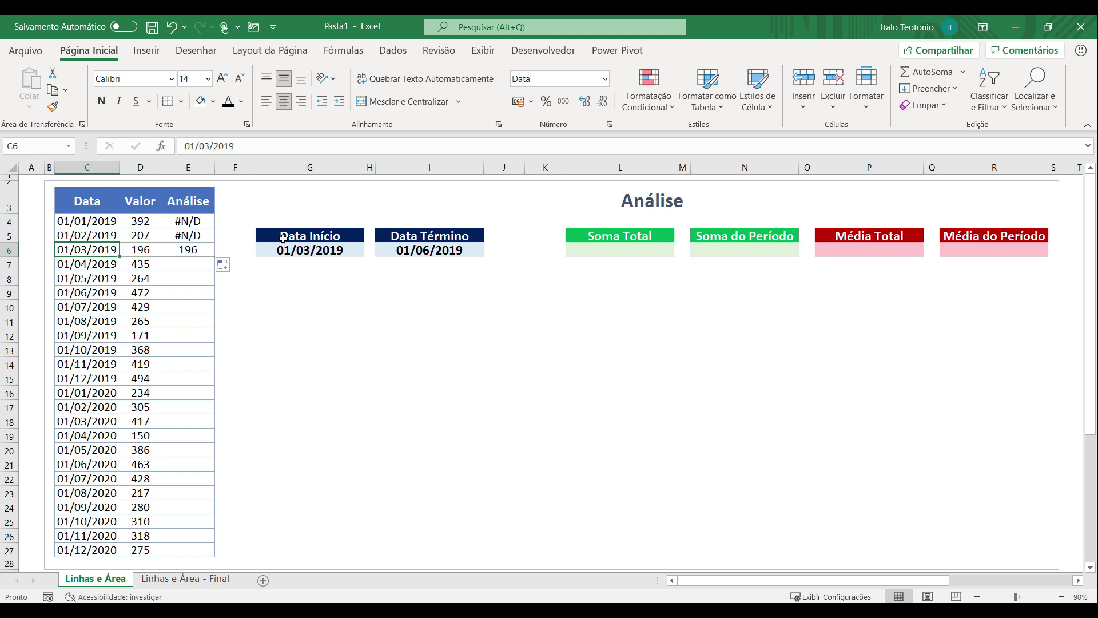
pyautogui.moveTo(283, 237); pyautogui.dragTo(284, 252)
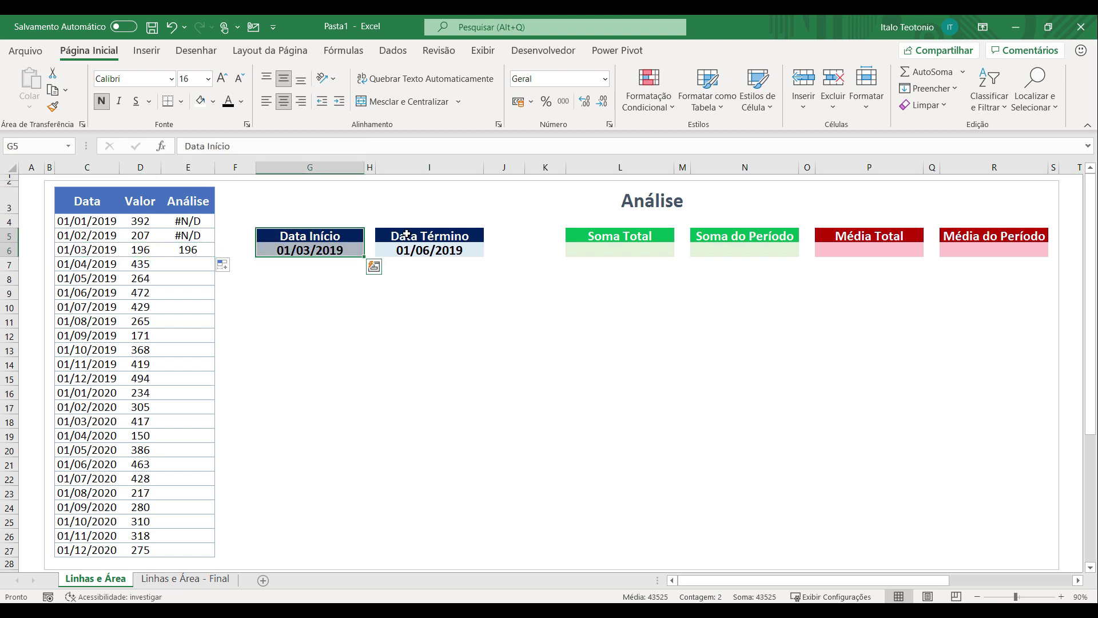
pyautogui.moveTo(407, 234); pyautogui.dragTo(407, 251)
pyautogui.click(201, 254)
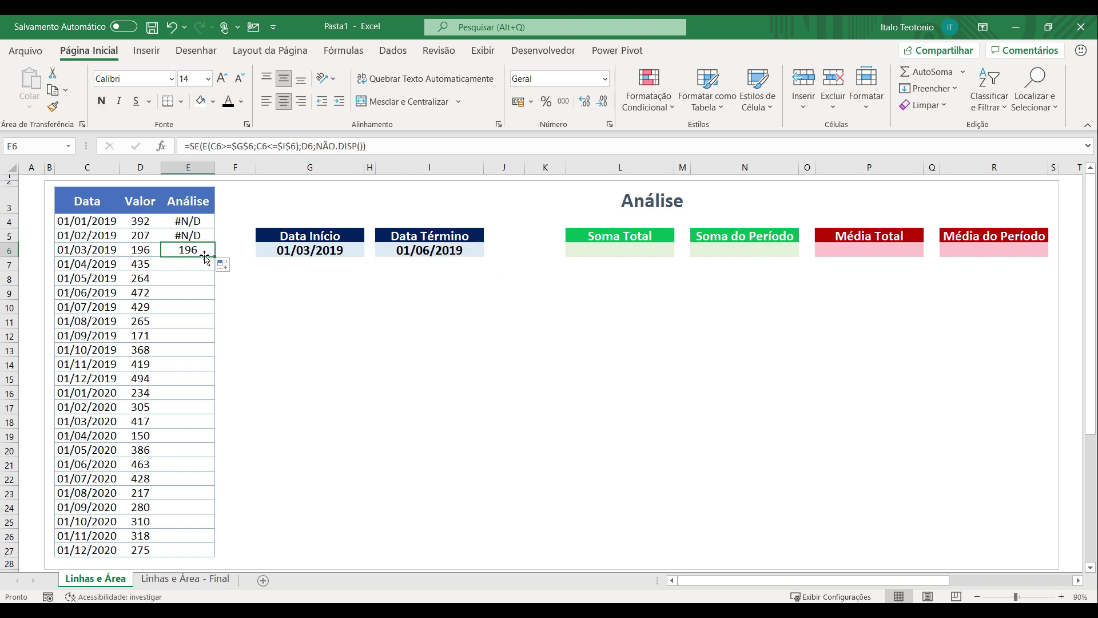
pyautogui.doubleClick(216, 257)
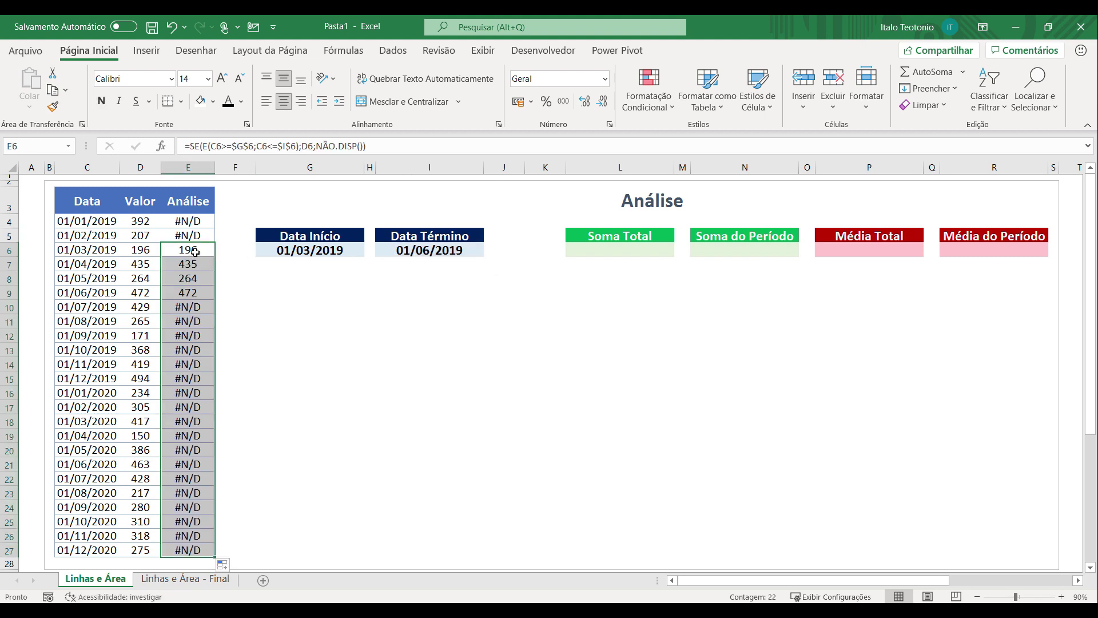
pyautogui.click(191, 253)
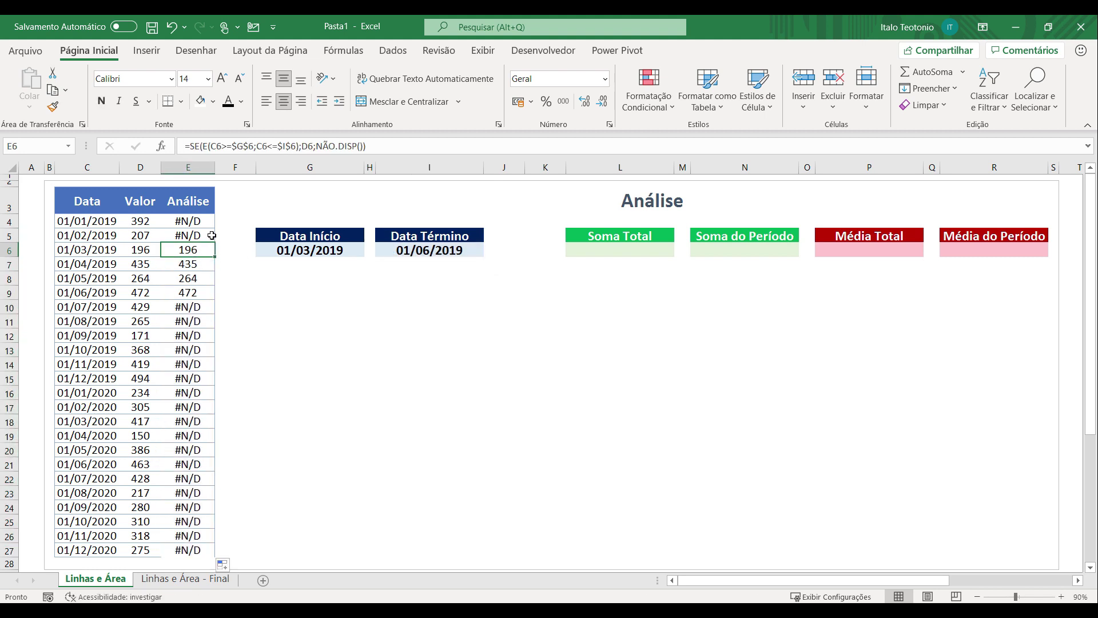
pyautogui.click(199, 221)
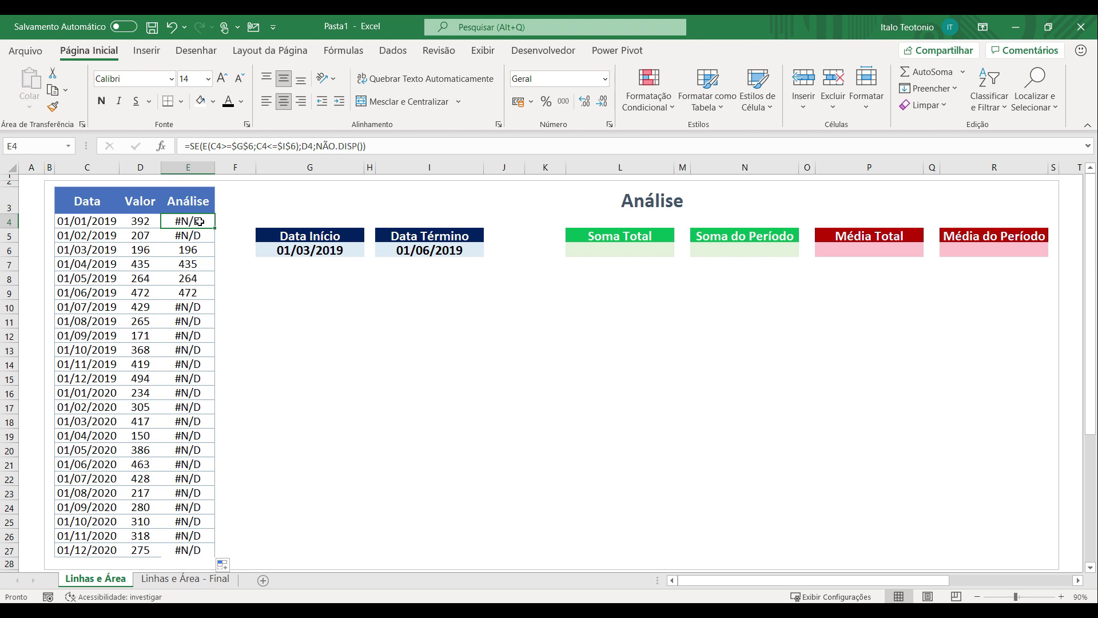
# - Insert a 2D line chart with markers from the whole Data, Valor and Análise table, C3:E27
pyautogui.moveTo(78, 193); pyautogui.dragTo(198, 544)
pyautogui.hotkey('ctrl', 'c')
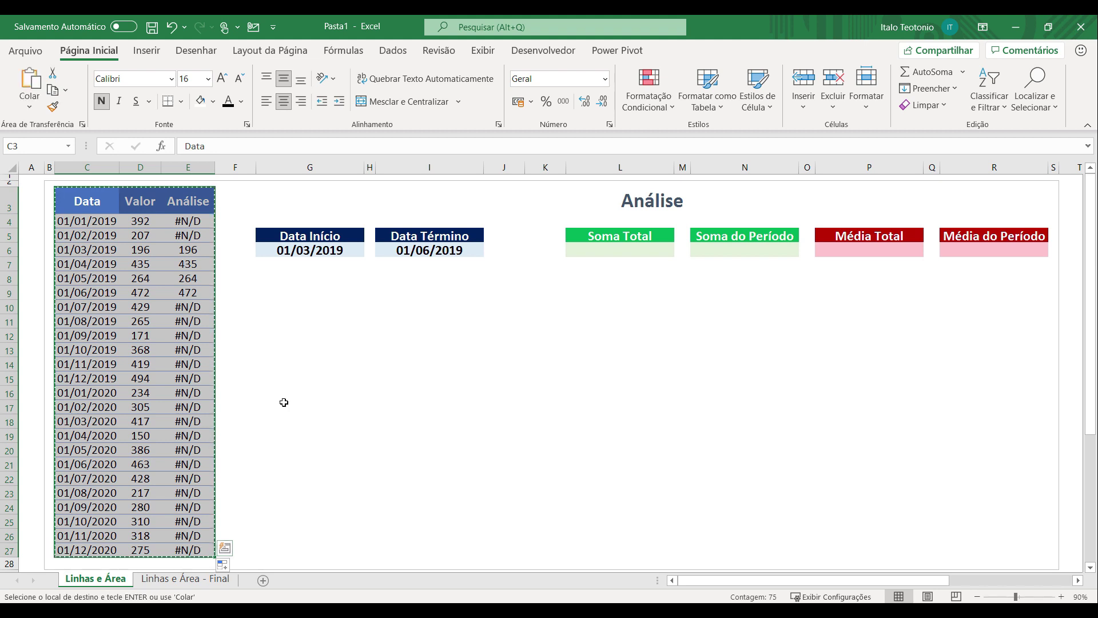
pyautogui.click(147, 50)
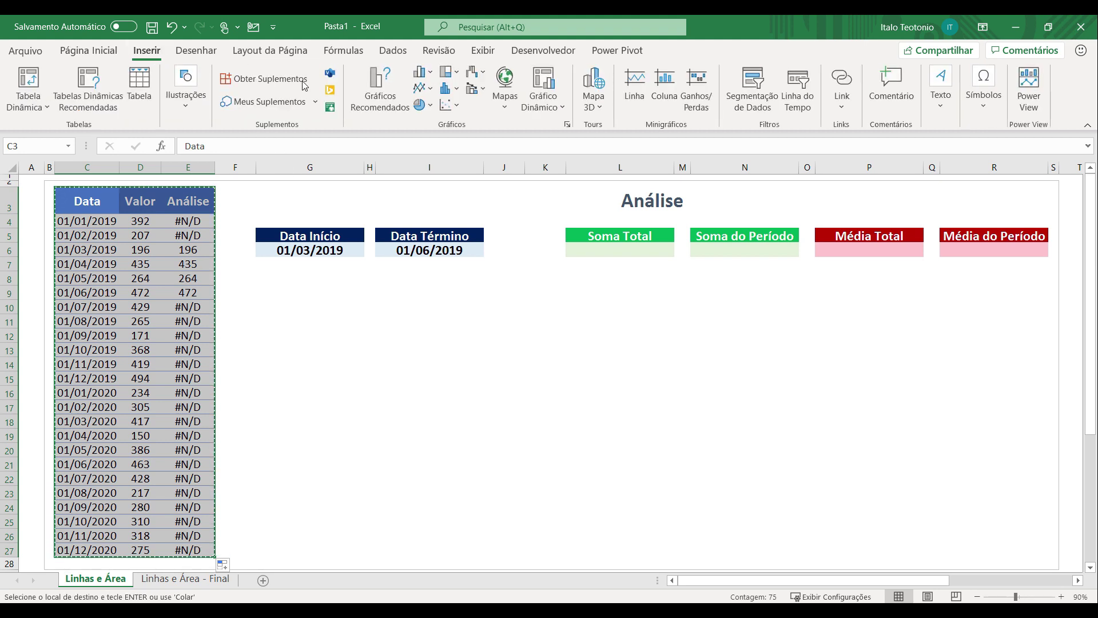
pyautogui.click(421, 90)
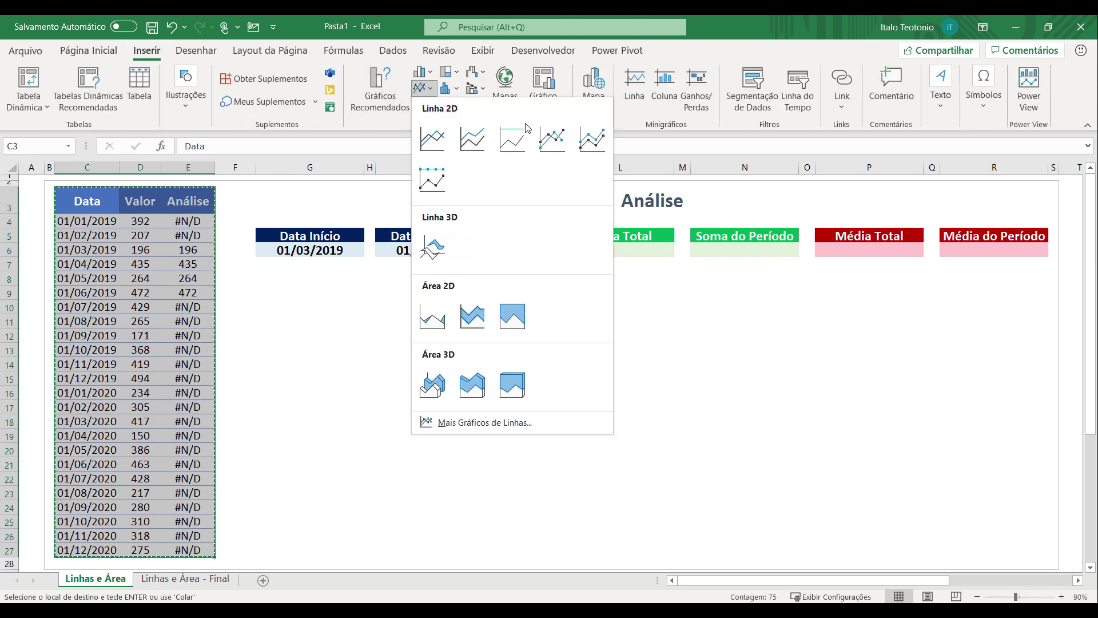
pyautogui.click(550, 136)
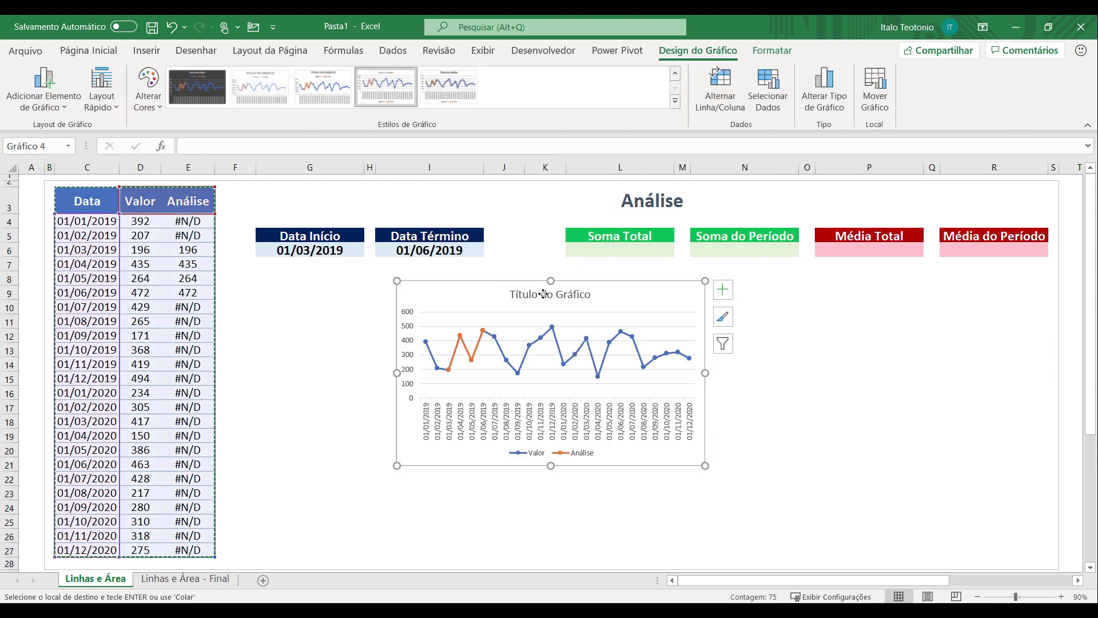
# - Place the chart beneath the date and summary cells and enlarge it to about 32.76 cm wide and 11.18 cm high
pyautogui.moveTo(565, 280); pyautogui.dragTo(421, 292)
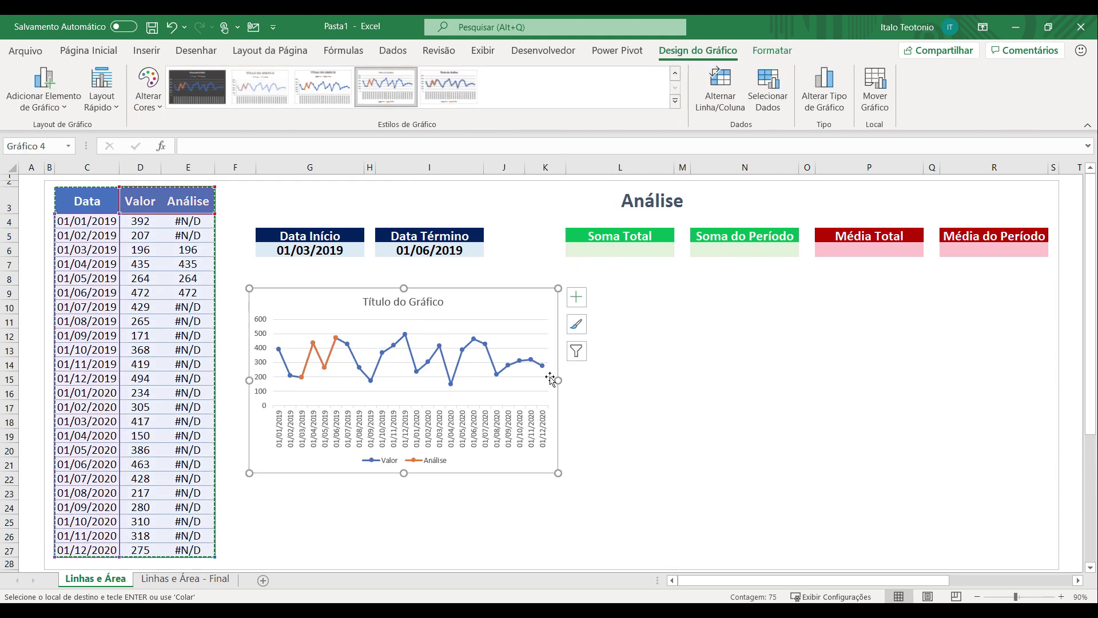
pyautogui.moveTo(557, 379); pyautogui.dragTo(1046, 407)
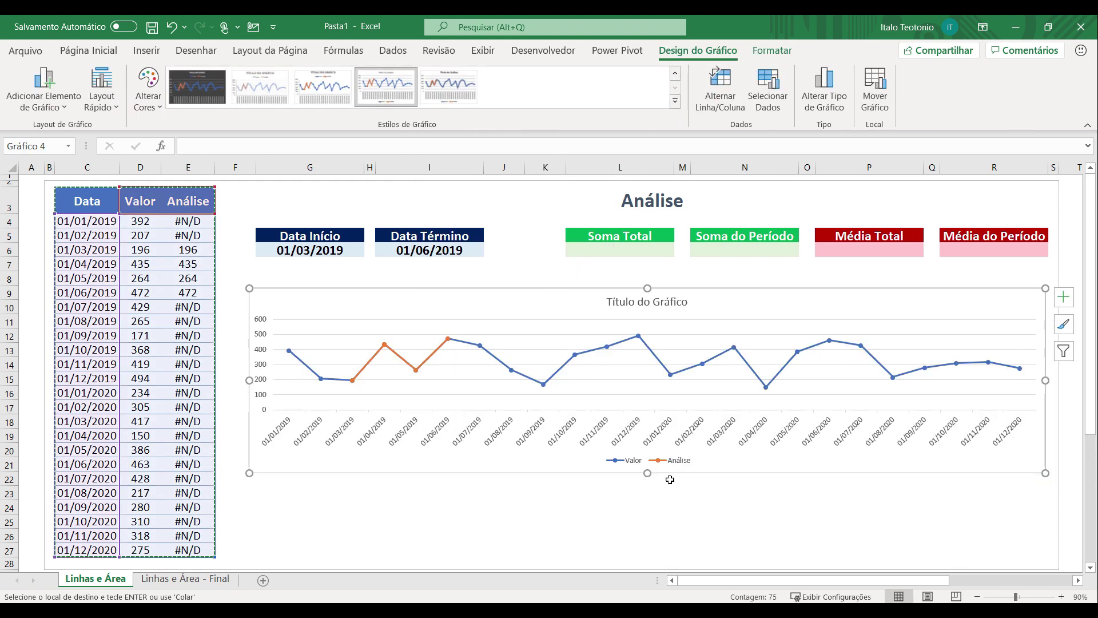
pyautogui.moveTo(647, 473); pyautogui.dragTo(644, 558)
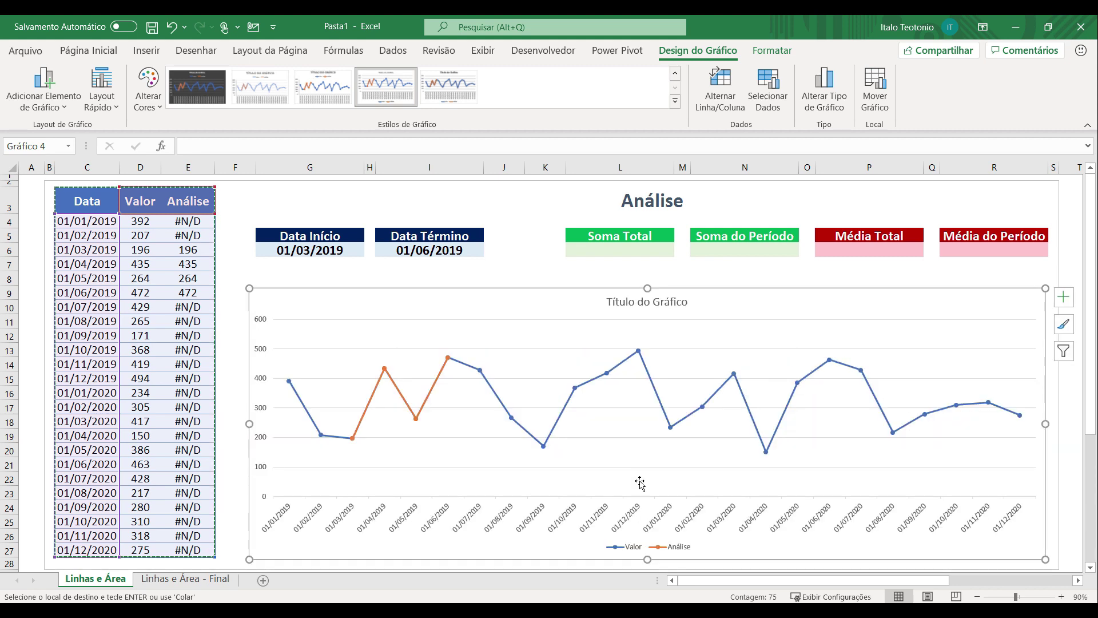
# - Change the Análise series to the Área chart type, keeping Valor as Linhas com Marcadores
pyautogui.rightClick(498, 402)
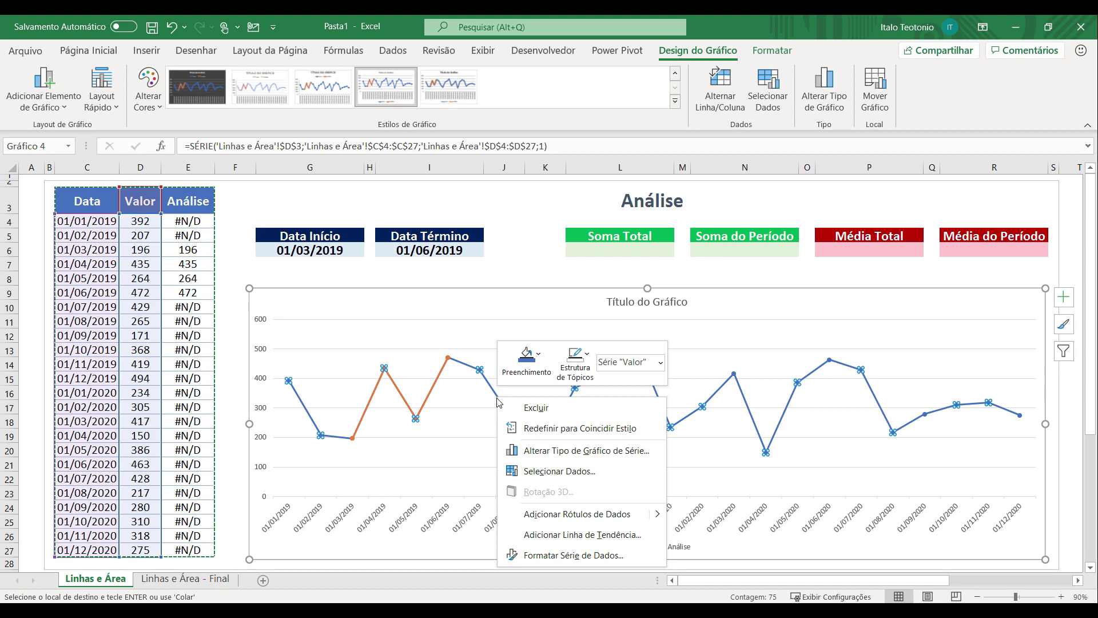
pyautogui.click(530, 450)
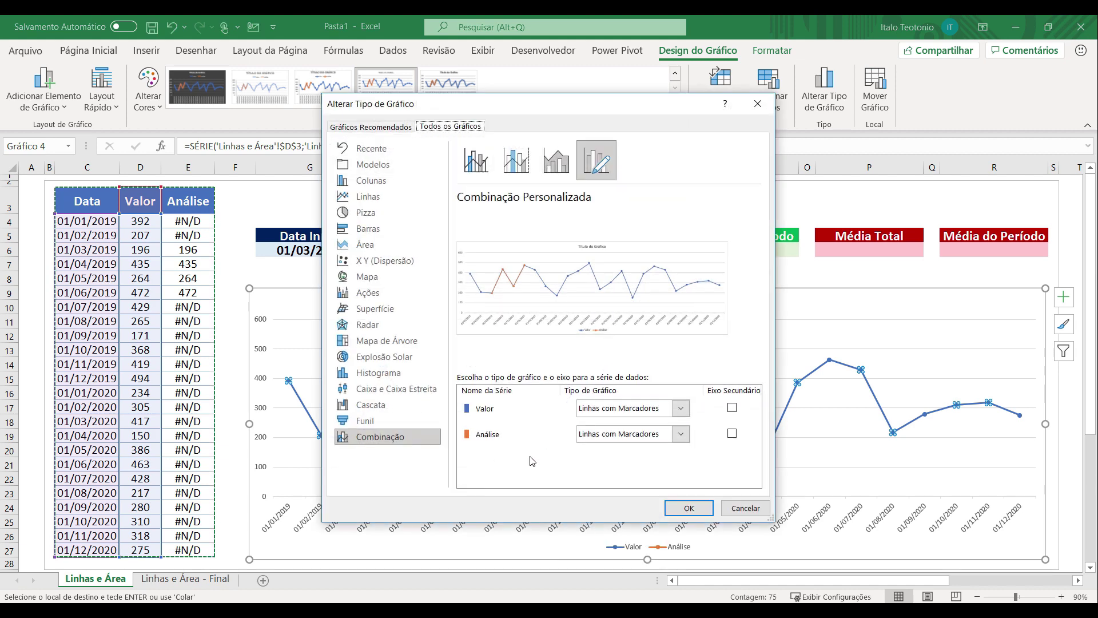
pyautogui.click(638, 440)
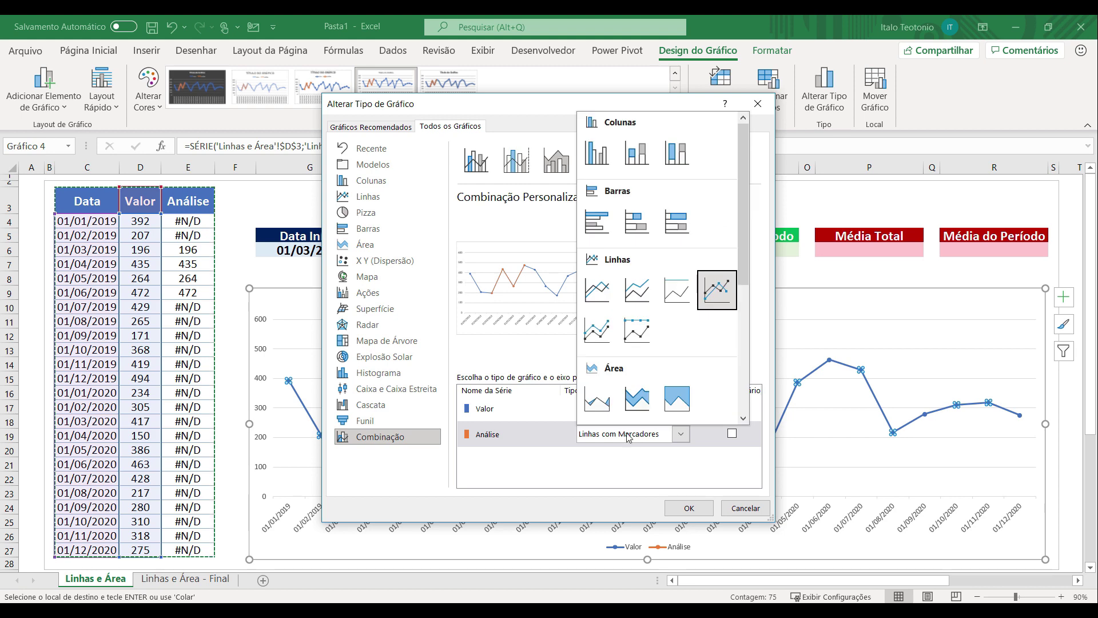
pyautogui.click(597, 399)
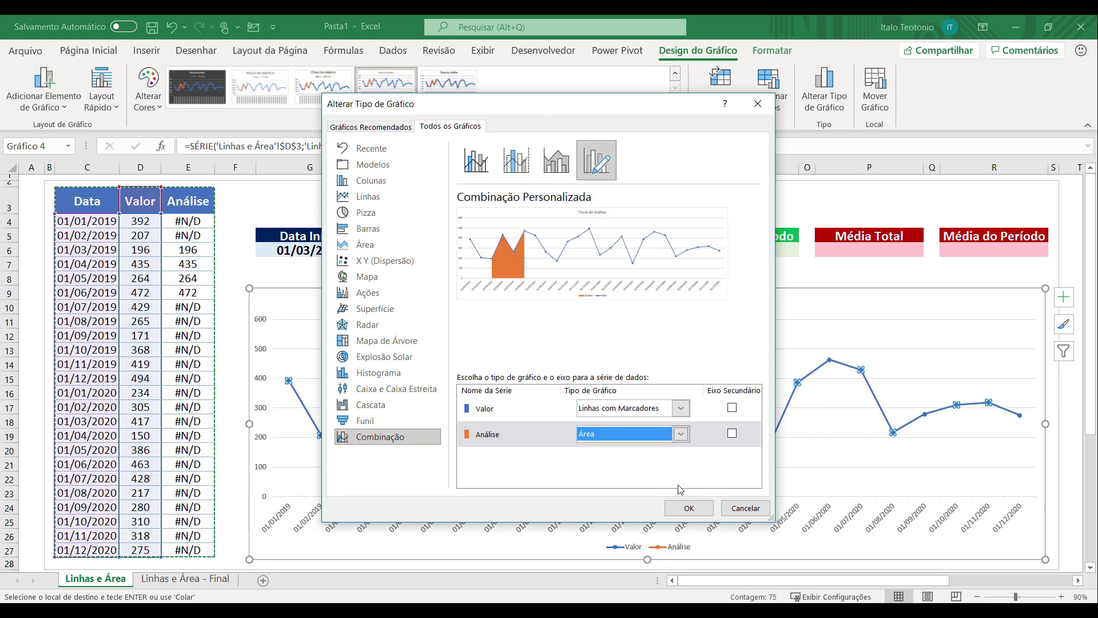
pyautogui.click(688, 508)
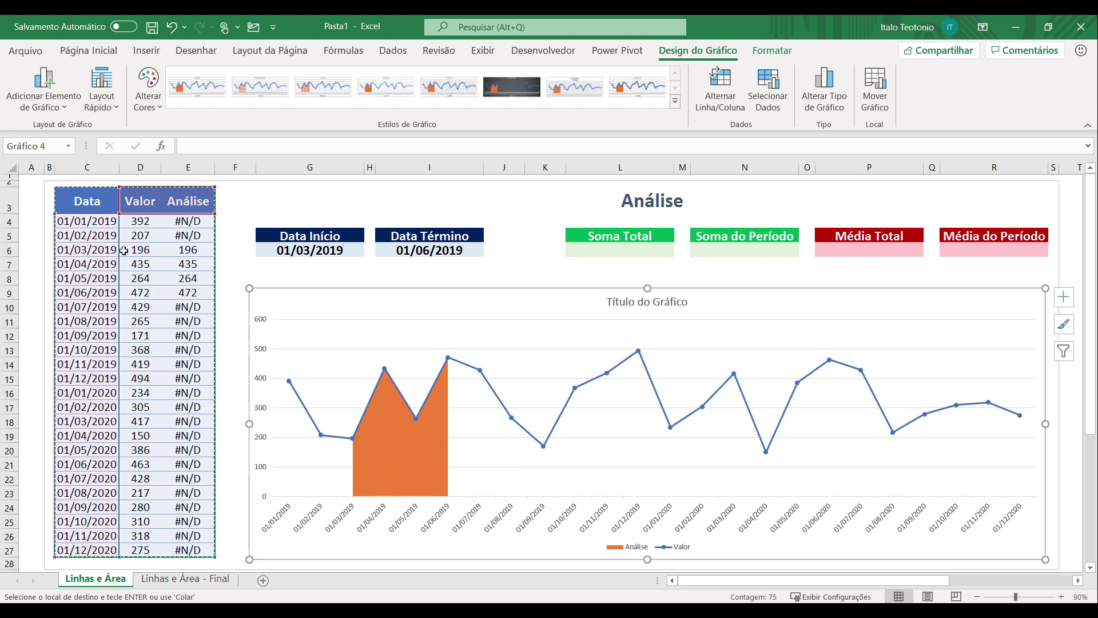
# - Fill the Análise area series with a light blue theme colour
pyautogui.moveTo(100, 246); pyautogui.dragTo(205, 293)
pyautogui.click(395, 454)
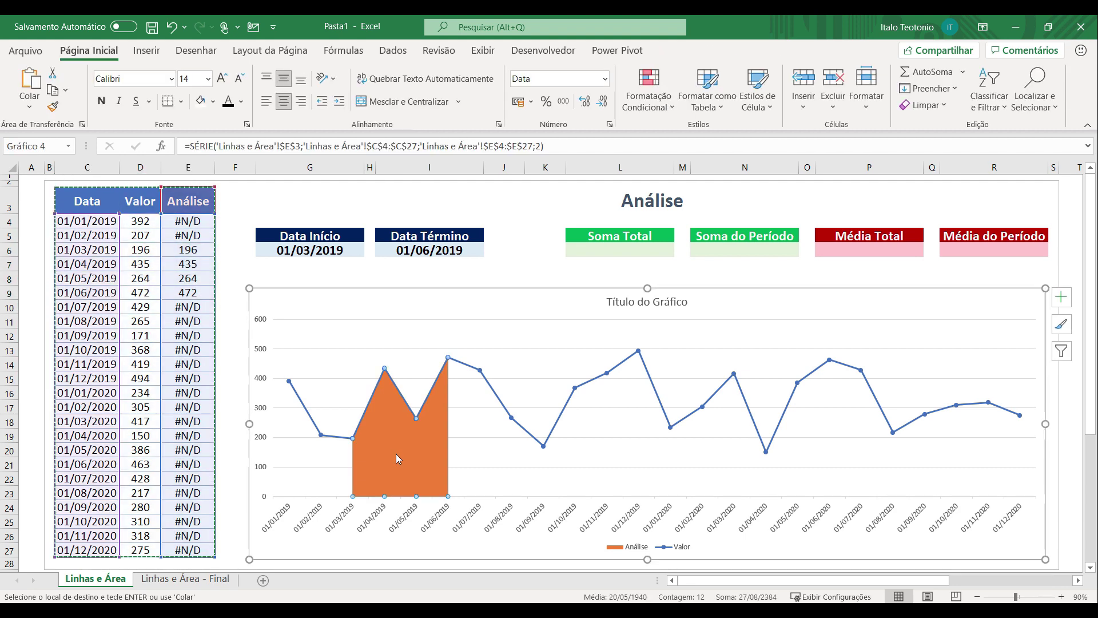
pyautogui.rightClick(396, 454)
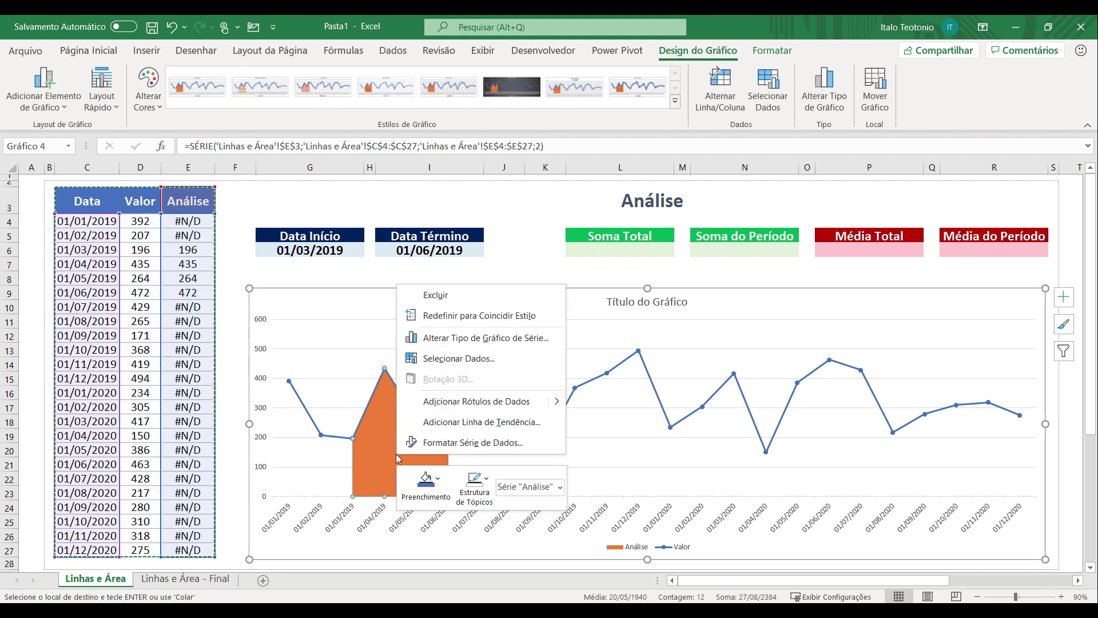
pyautogui.click(448, 480)
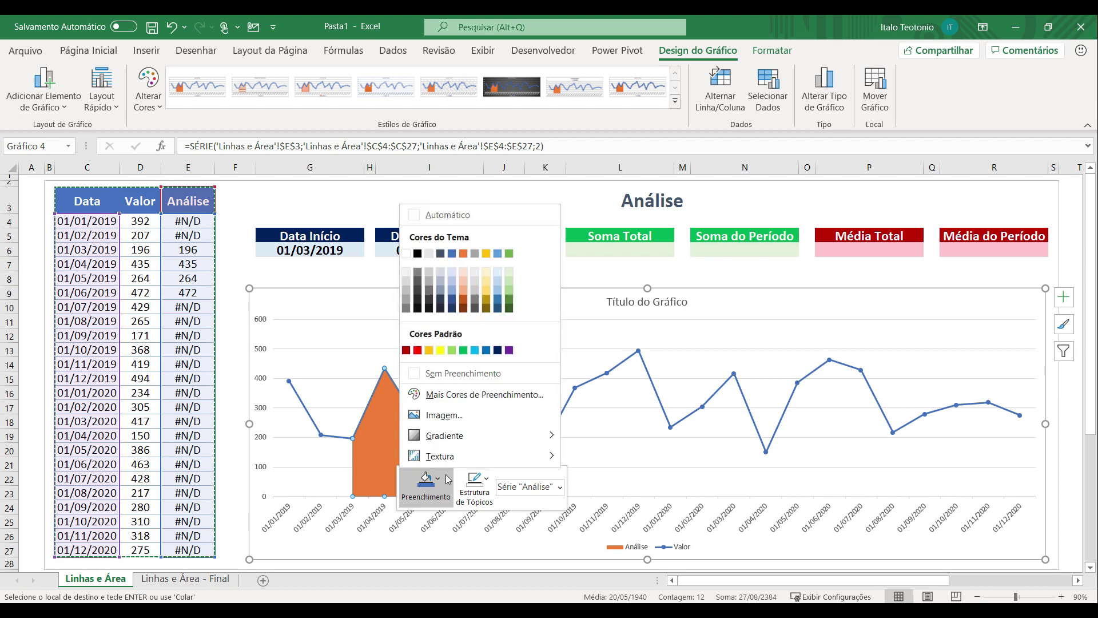
pyautogui.click(500, 276)
pyautogui.click(495, 329)
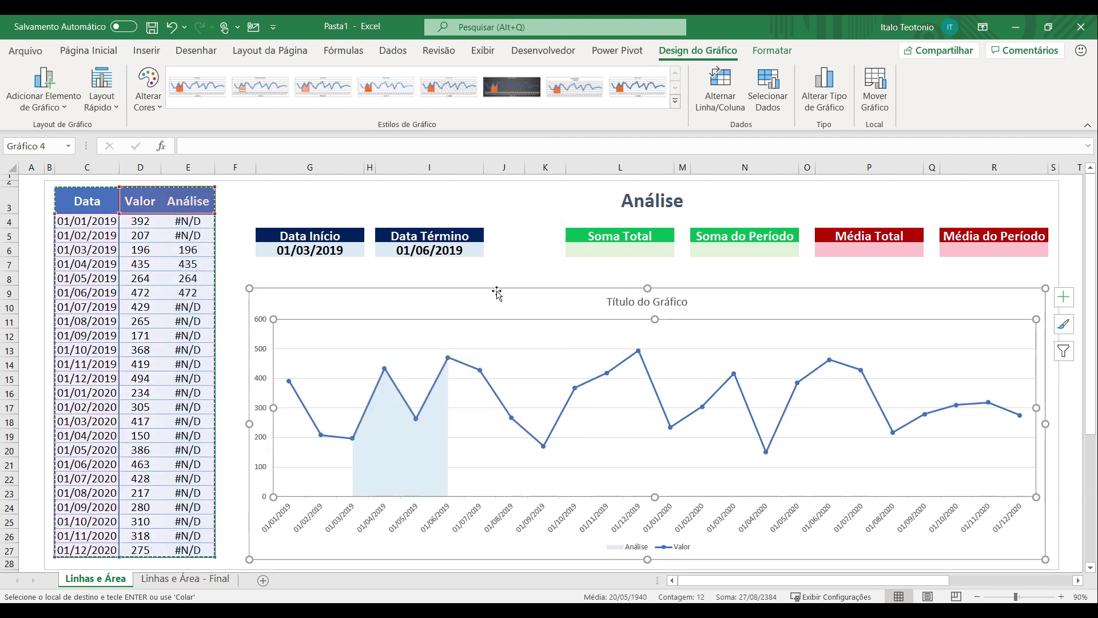
# - Delete the horizontal gridlines and the title from the chart
pyautogui.click(522, 380)
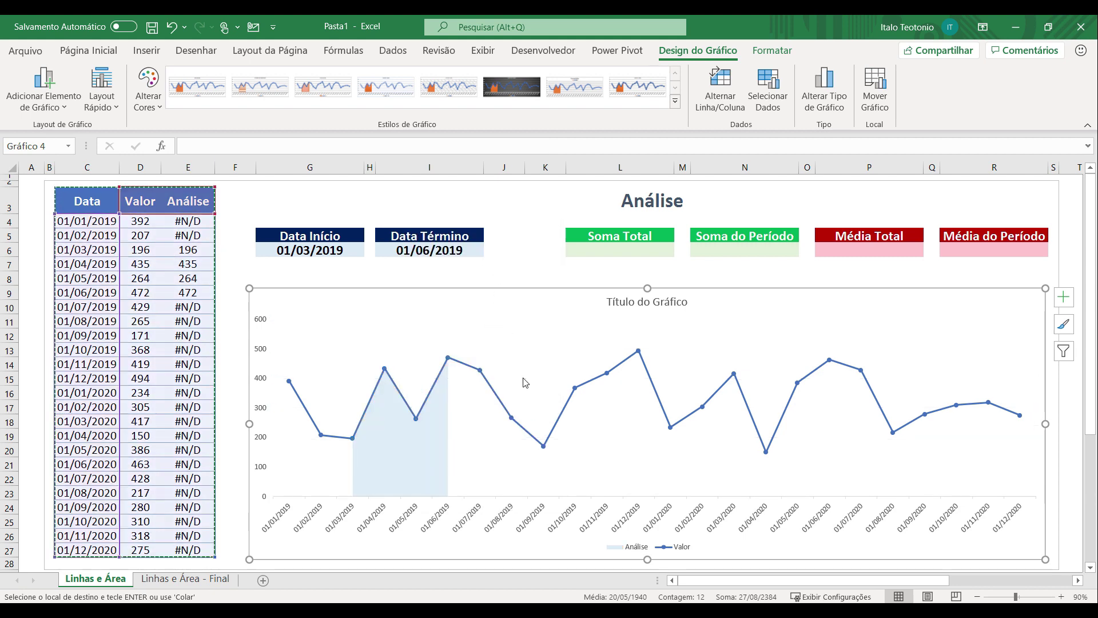
pyautogui.click(622, 305)
pyautogui.press('Delete')
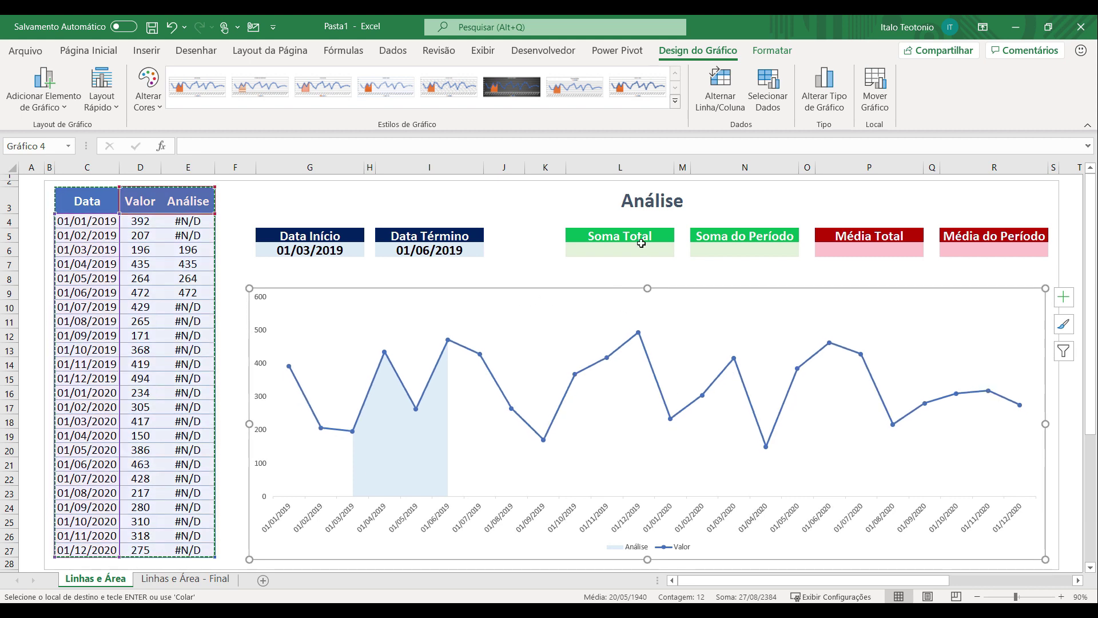
# - Remove the outline around the chart area and deselect the chart
pyautogui.click(768, 51)
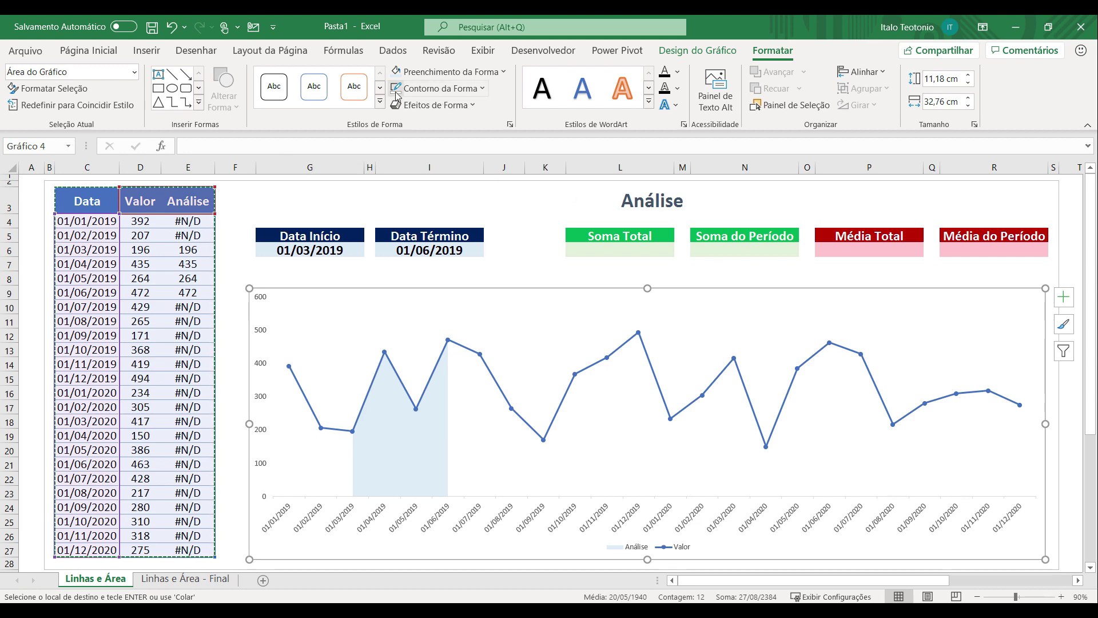
pyautogui.click(455, 207)
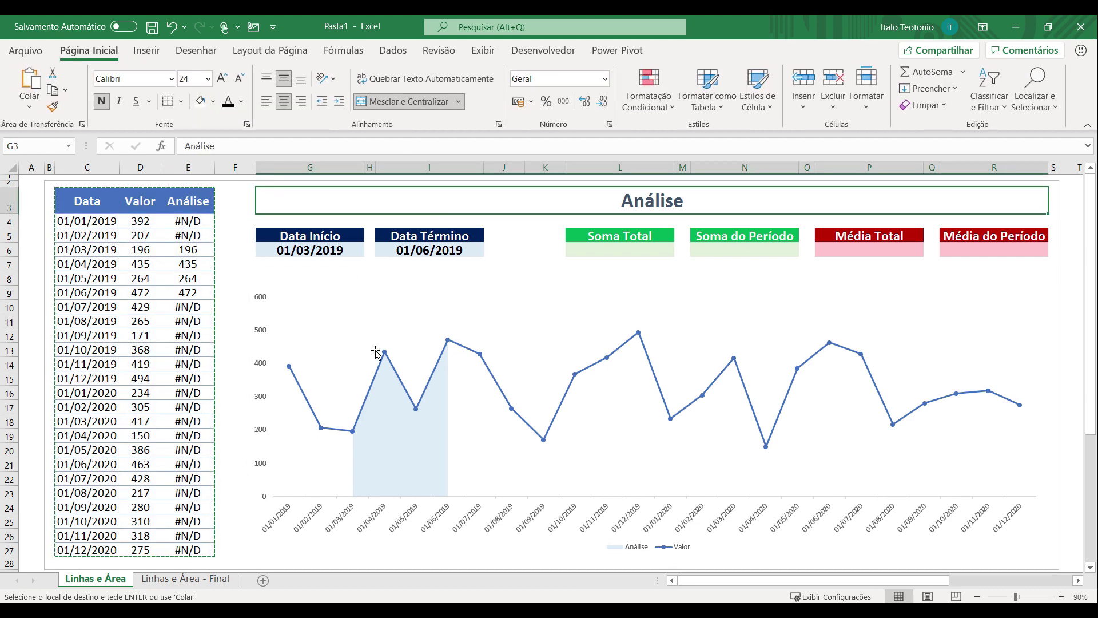
# - Set the Data Término cell to 01/09/2019 to test the shaded period in the chart
pyautogui.click(541, 292)
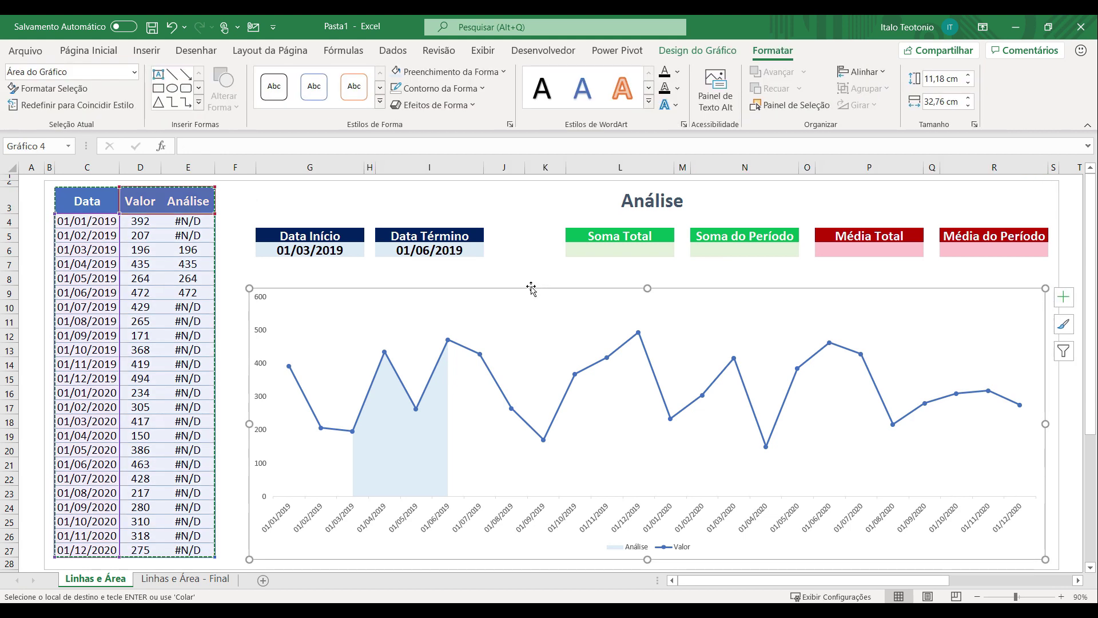
pyautogui.click(596, 275)
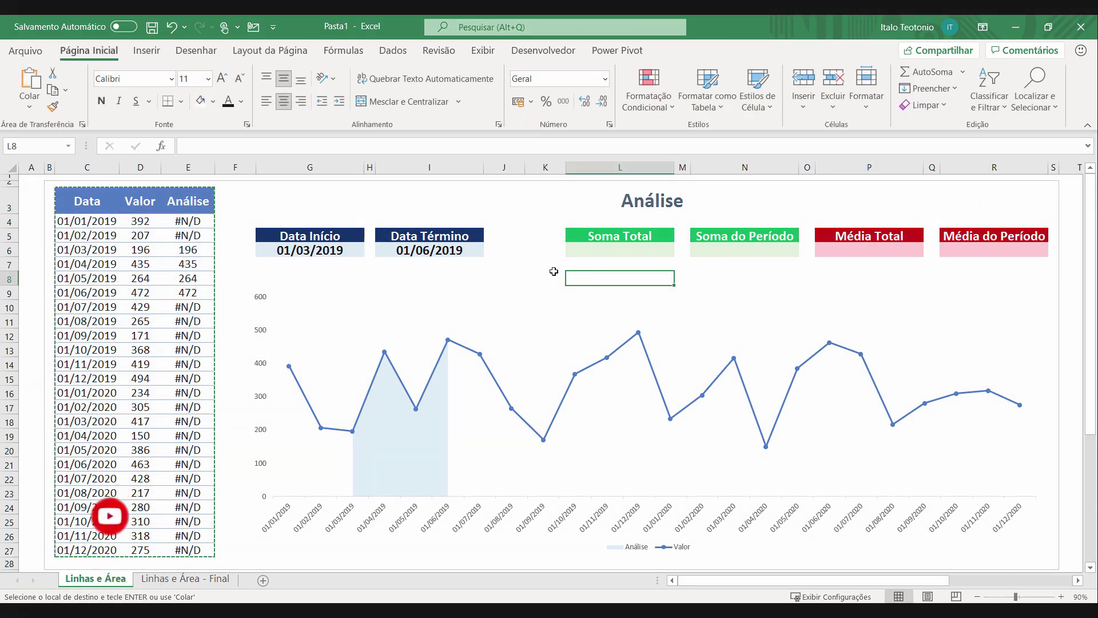
pyautogui.doubleClick(422, 248)
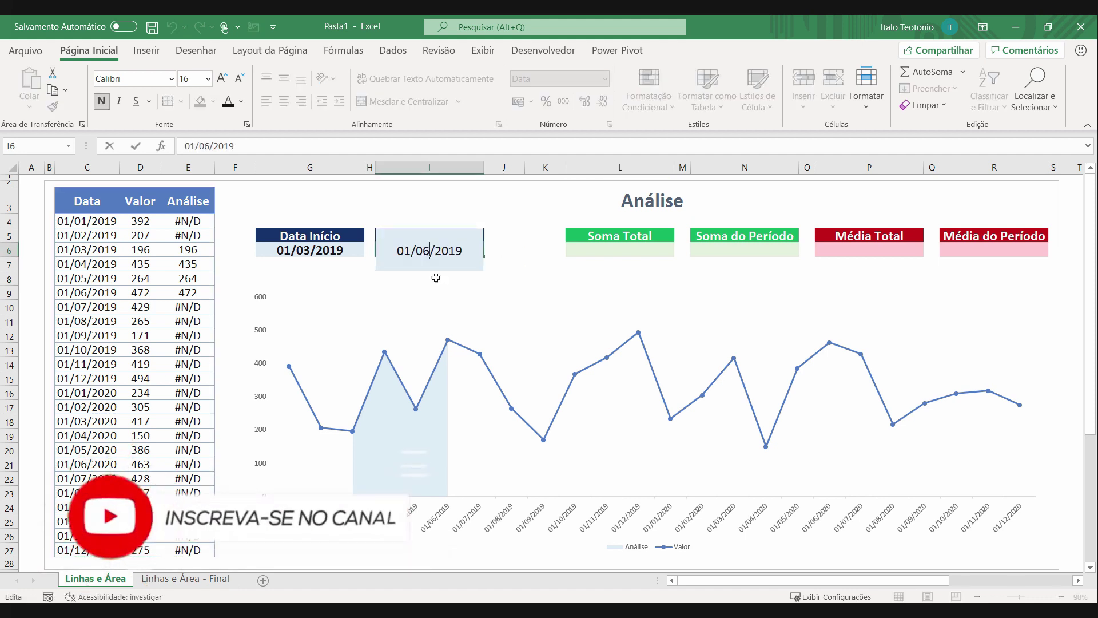
pyautogui.press('BackSpace')
pyautogui.write('9')
pyautogui.press('Return')
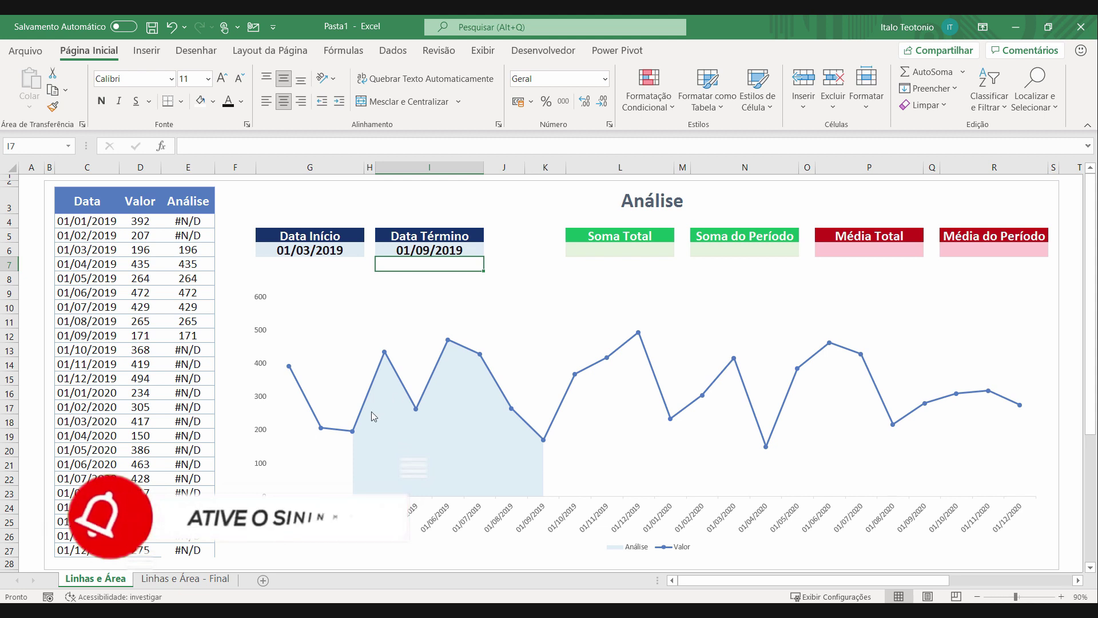
# - Extend the analysis period by changing the Data Término date to 01/12/2019
pyautogui.doubleClick(404, 249)
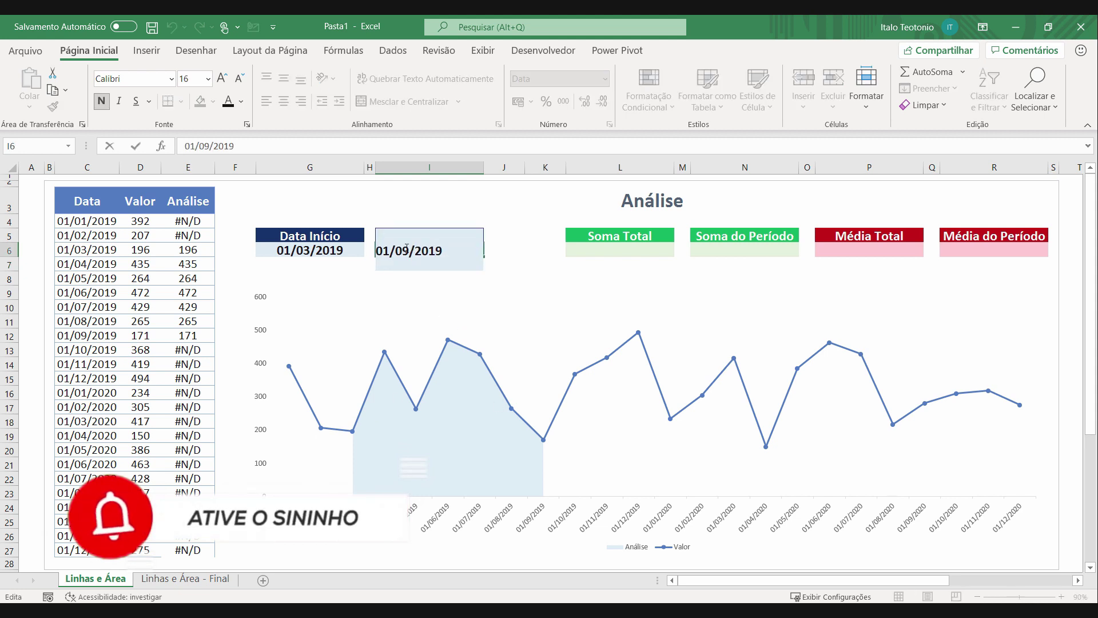
pyautogui.press('BackSpace')
pyautogui.press('Delete')
pyautogui.write('12')
pyautogui.press('Return')
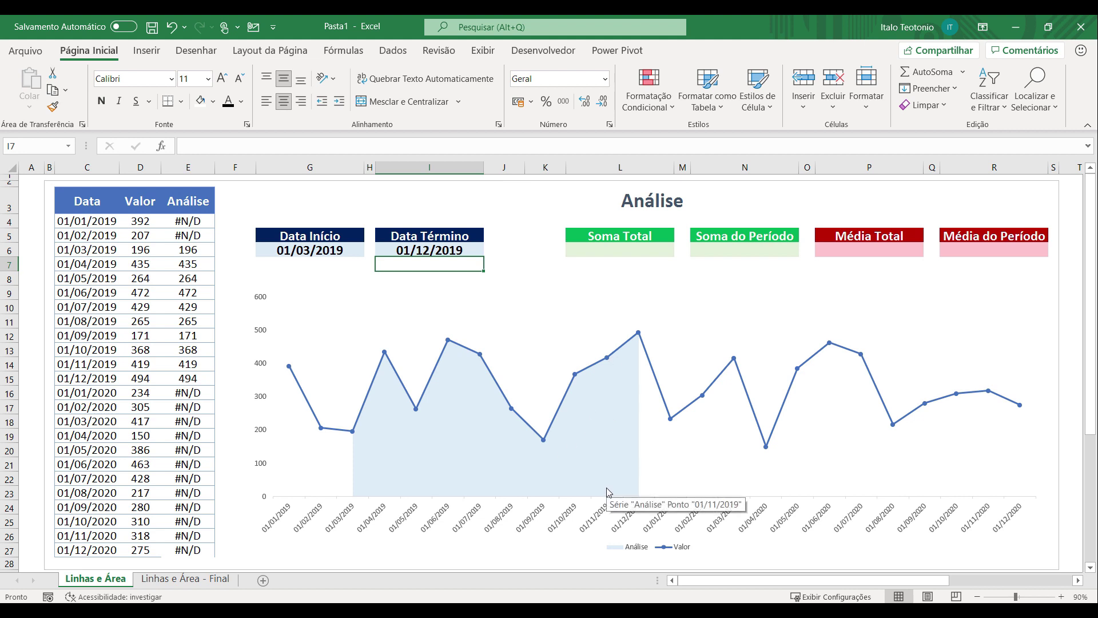
# - Switch the markers of the Valor series to the Interno option with the diamond type
pyautogui.rightClick(358, 424)
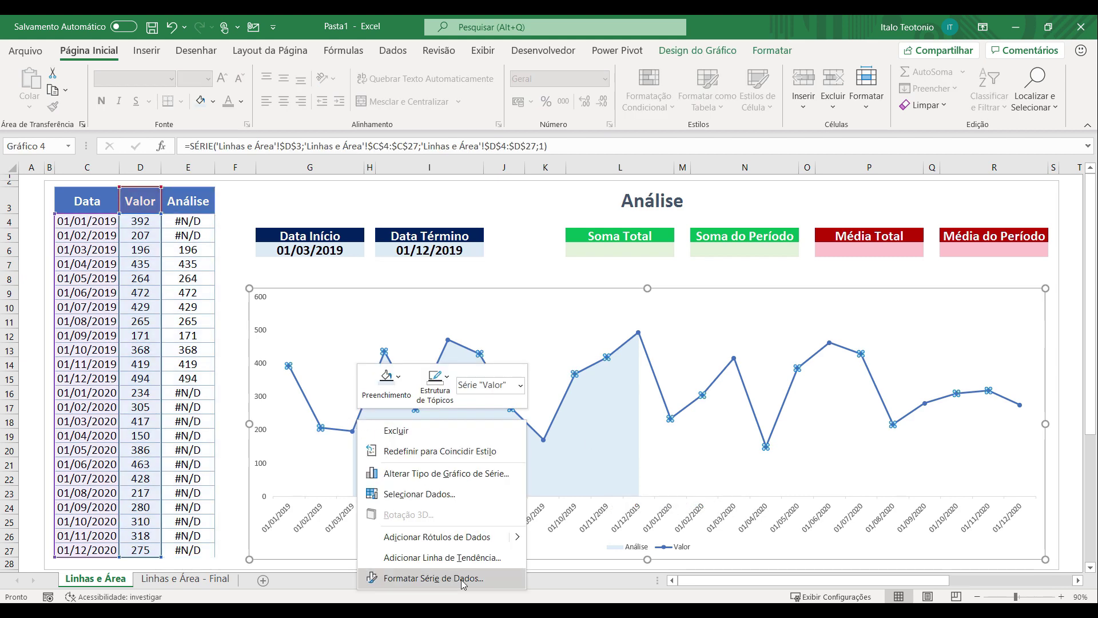
pyautogui.click(462, 583)
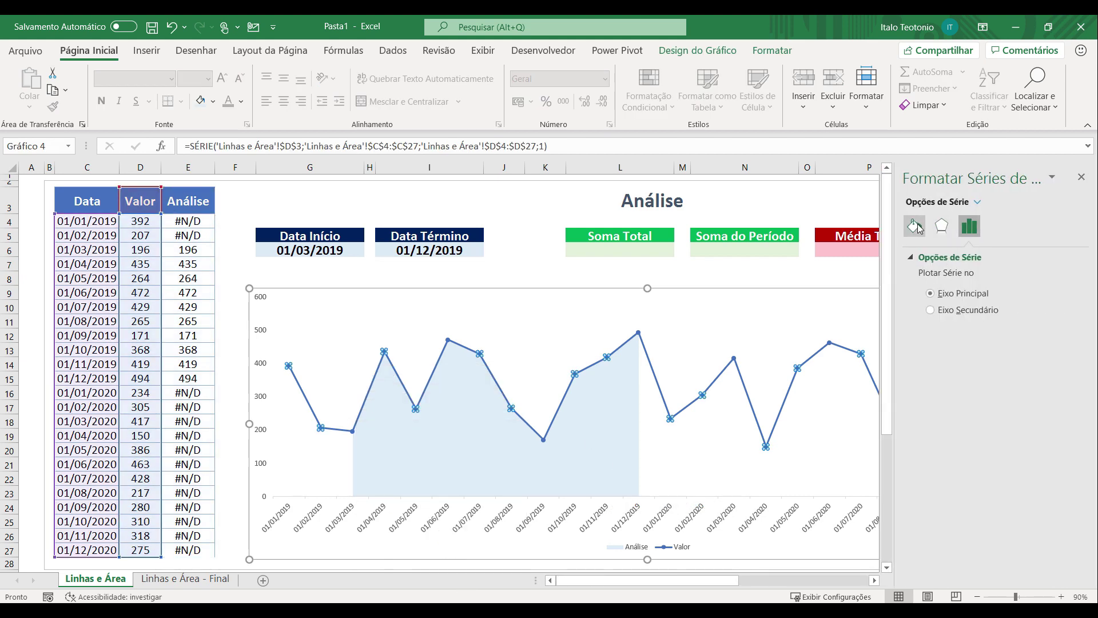
pyautogui.click(915, 225)
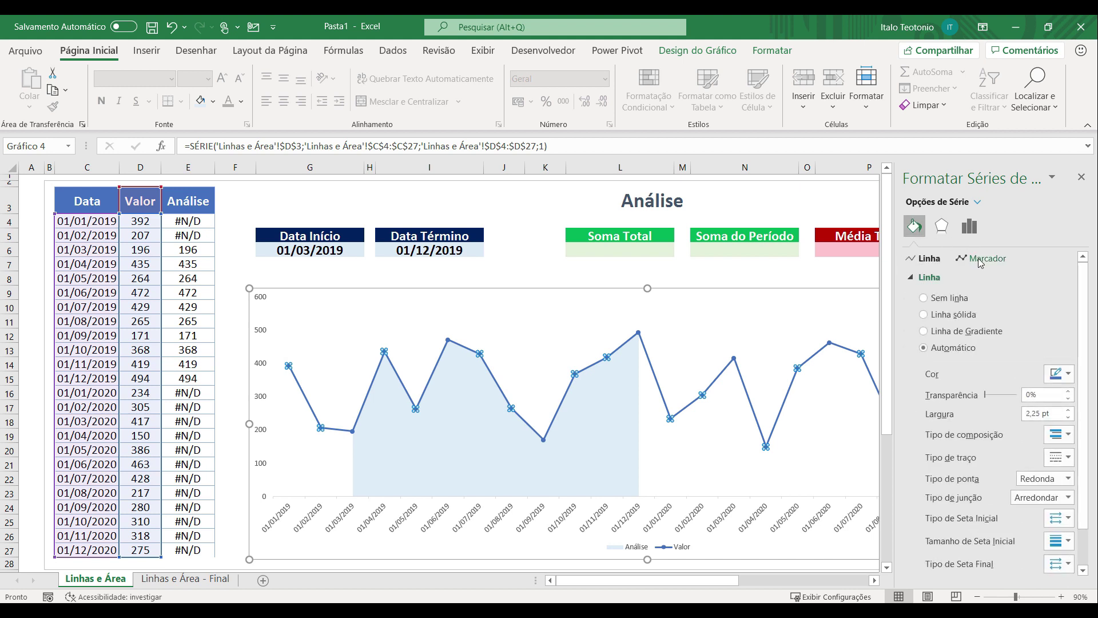
pyautogui.click(980, 260)
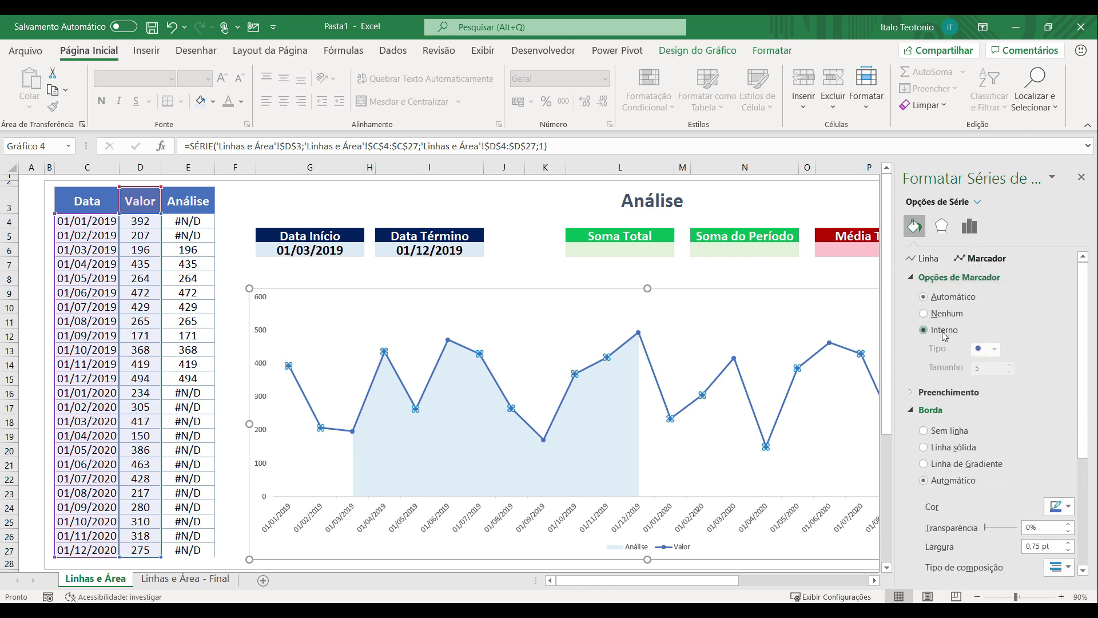
pyautogui.click(945, 330)
pyautogui.click(996, 349)
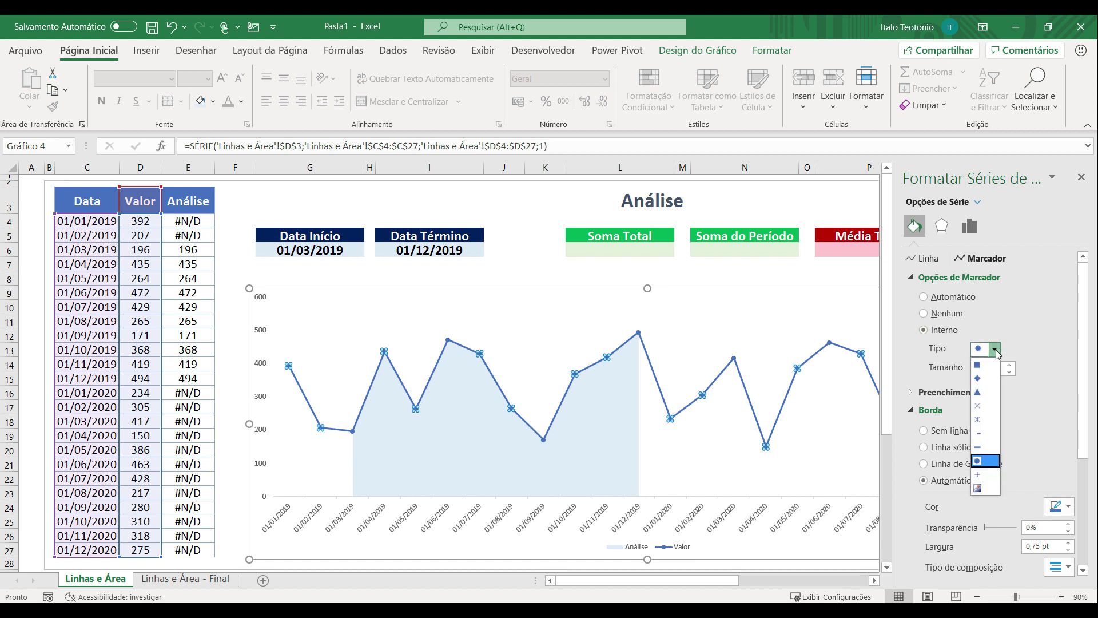
pyautogui.click(986, 378)
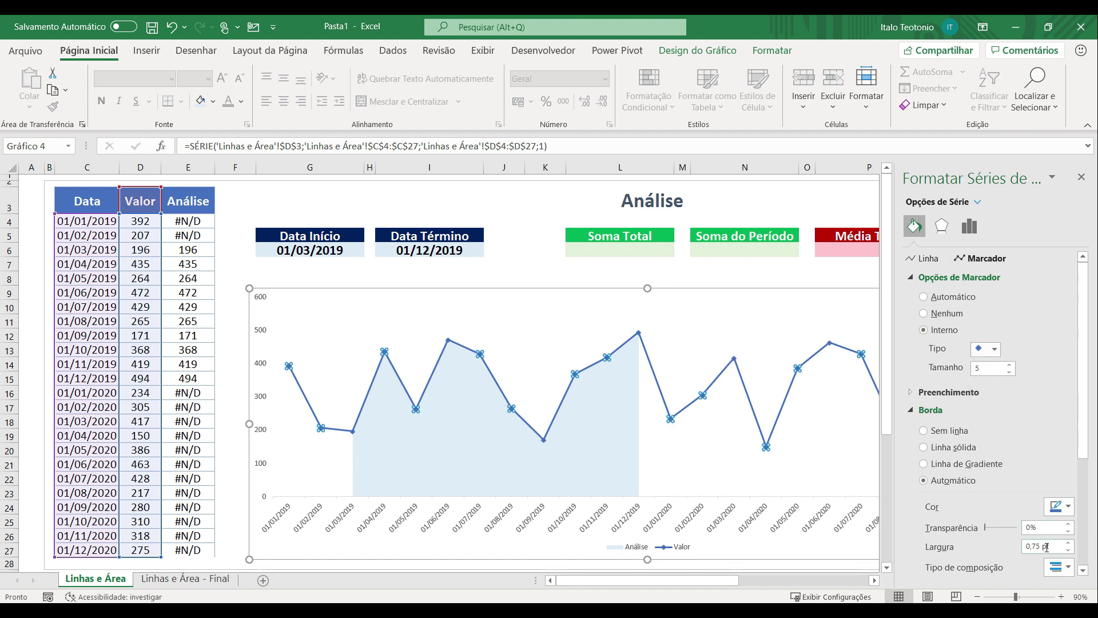
# - Set the border width of the Valor markers to 15 pt and close the series formatting options
pyautogui.moveTo(1042, 546); pyautogui.dragTo(1015, 548)
pyautogui.write('15')
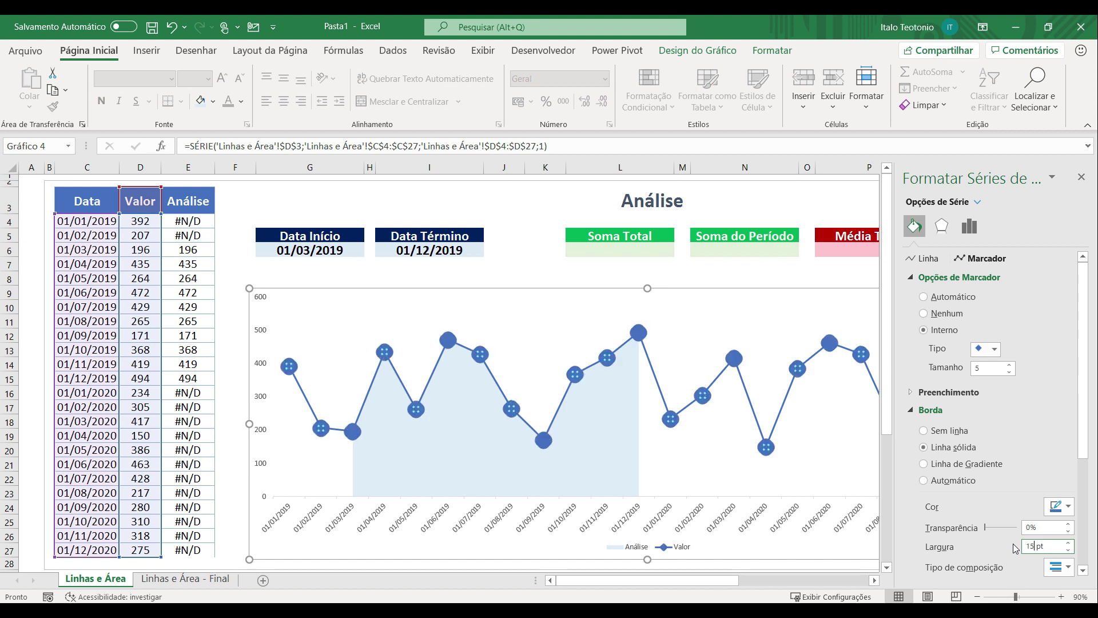
pyautogui.click(1082, 177)
# - Add data labels to the Valor series and set their label position to Centro
pyautogui.rightClick(640, 338)
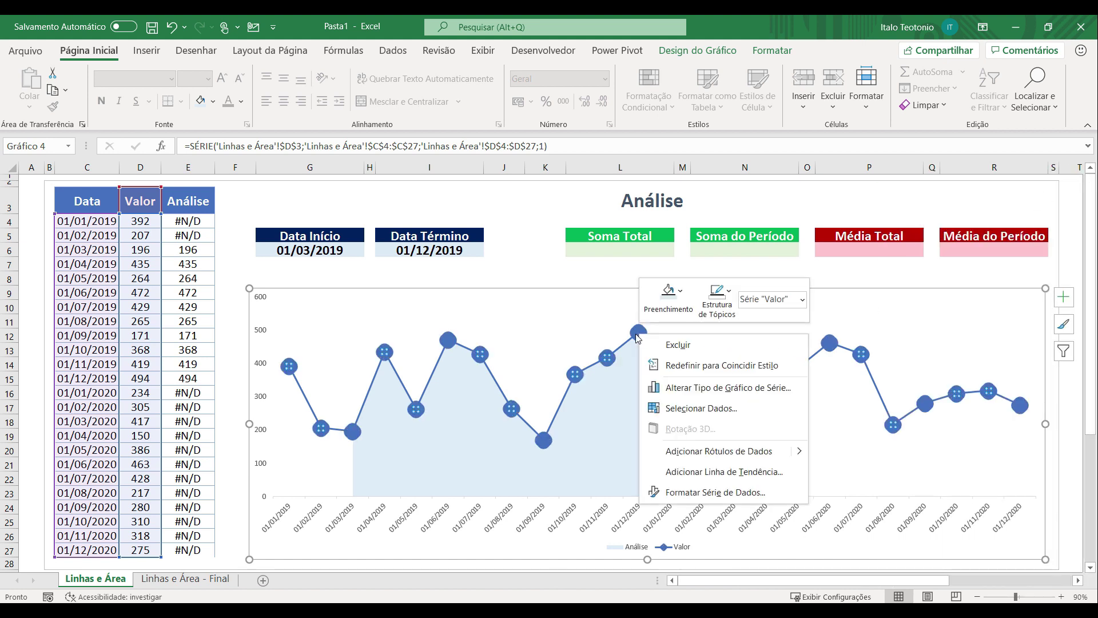
pyautogui.click(728, 454)
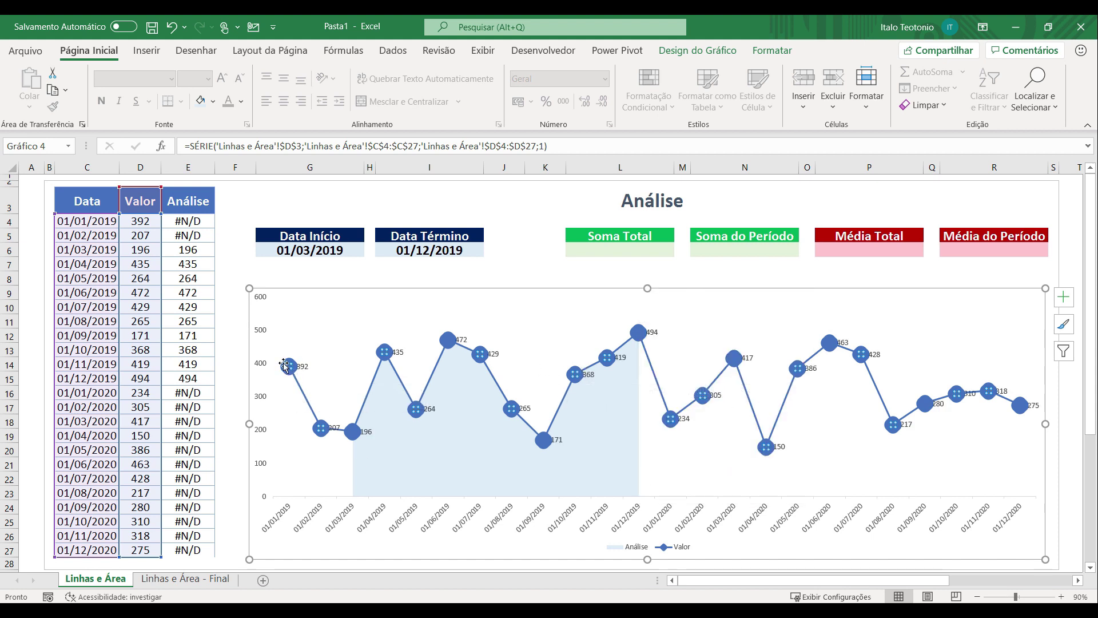
pyautogui.click(657, 331)
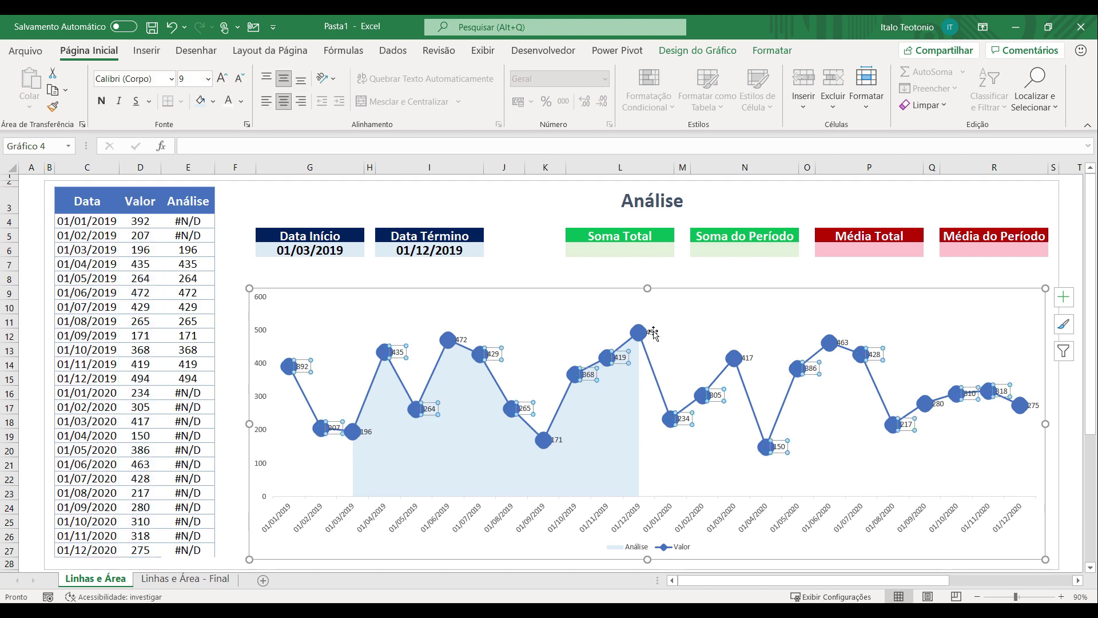
pyautogui.rightClick(622, 357)
pyautogui.click(722, 546)
pyautogui.click(930, 458)
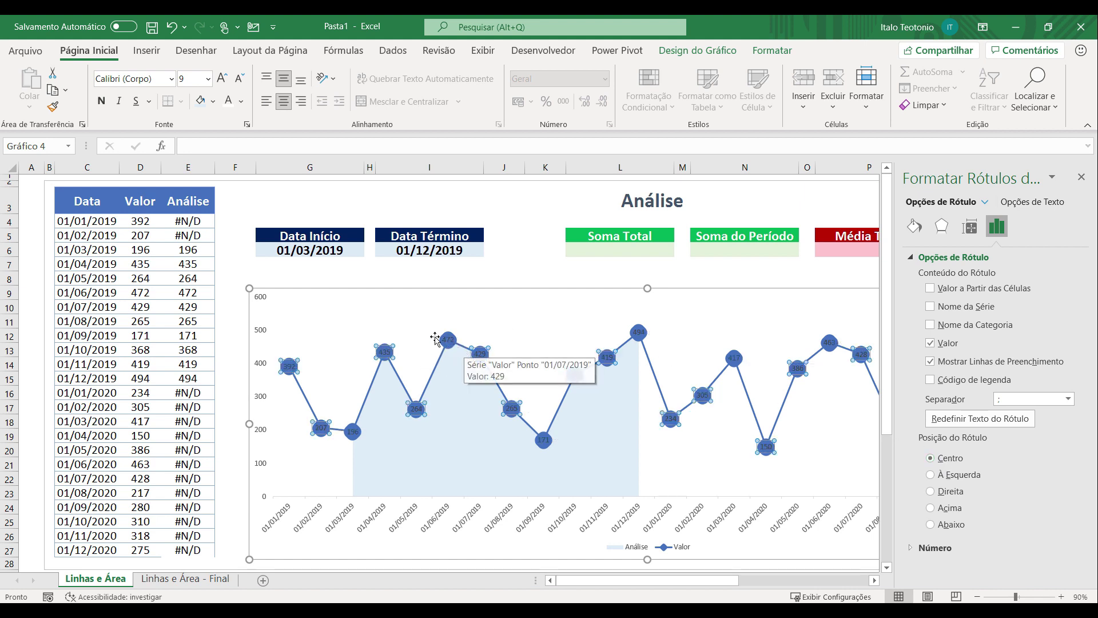
# - Make the Valor data labels white and bold, close the label formatting options and deselect the chart
pyautogui.click(231, 105)
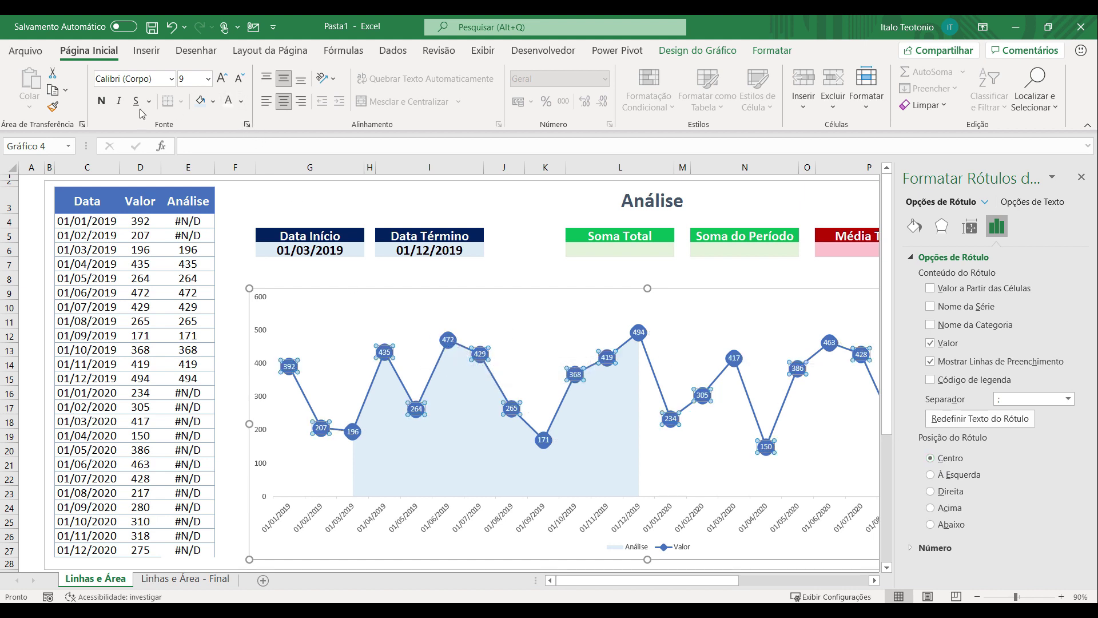
pyautogui.click(101, 100)
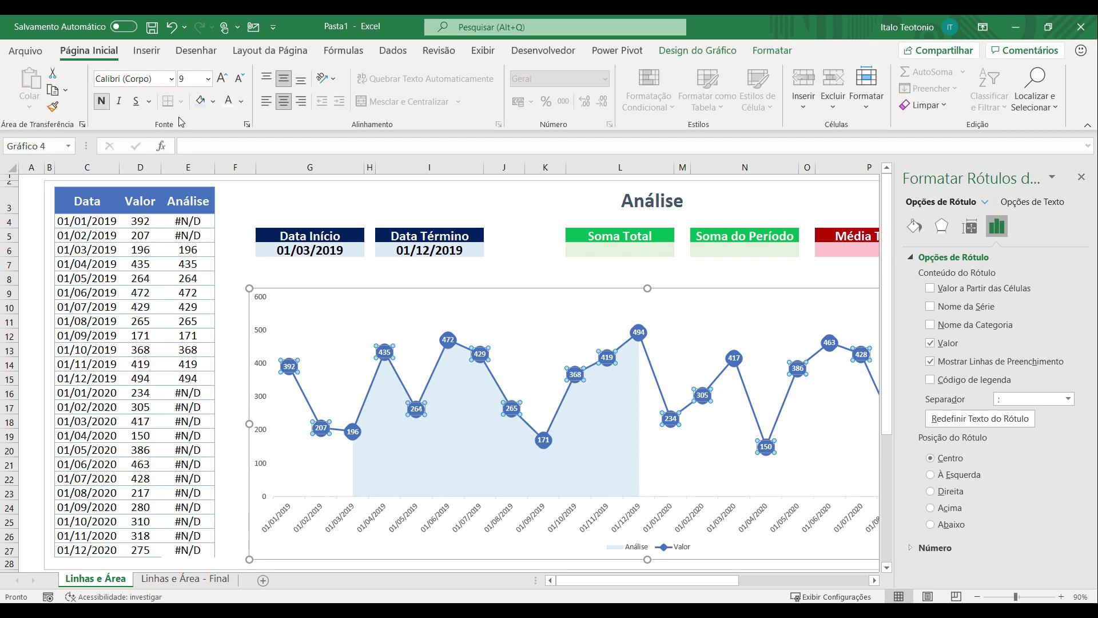
pyautogui.click(1081, 176)
pyautogui.click(909, 195)
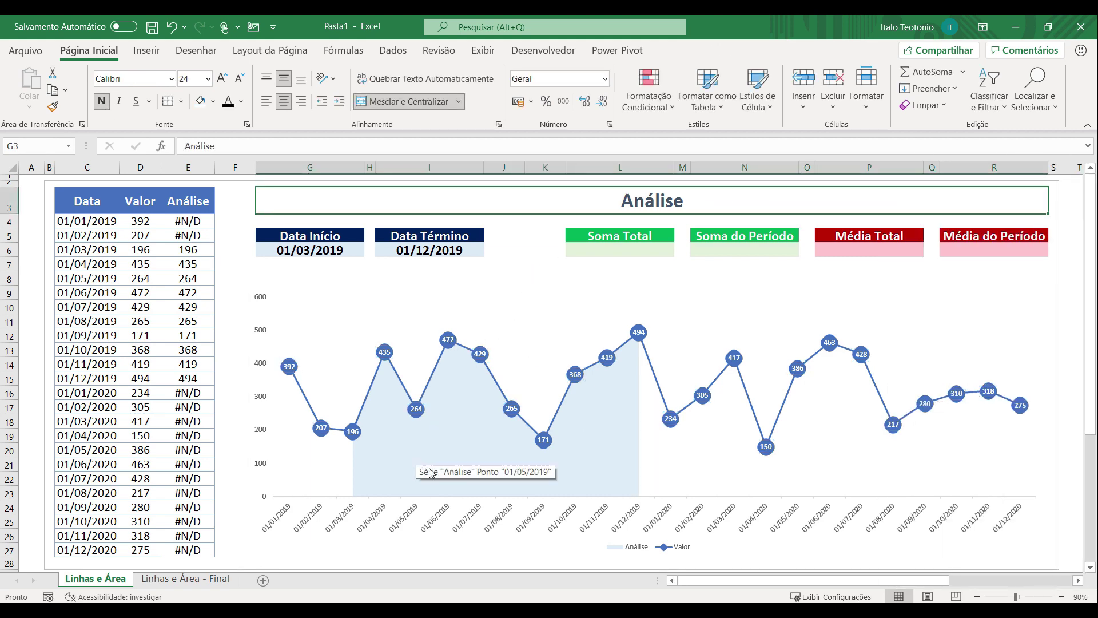
# - Clear both period dates and enter 01/01/2020 as Data Início and 01/12/2020 as Data Término
pyautogui.moveTo(311, 250); pyautogui.dragTo(434, 250)
pyautogui.press('Delete')
pyautogui.click(326, 251)
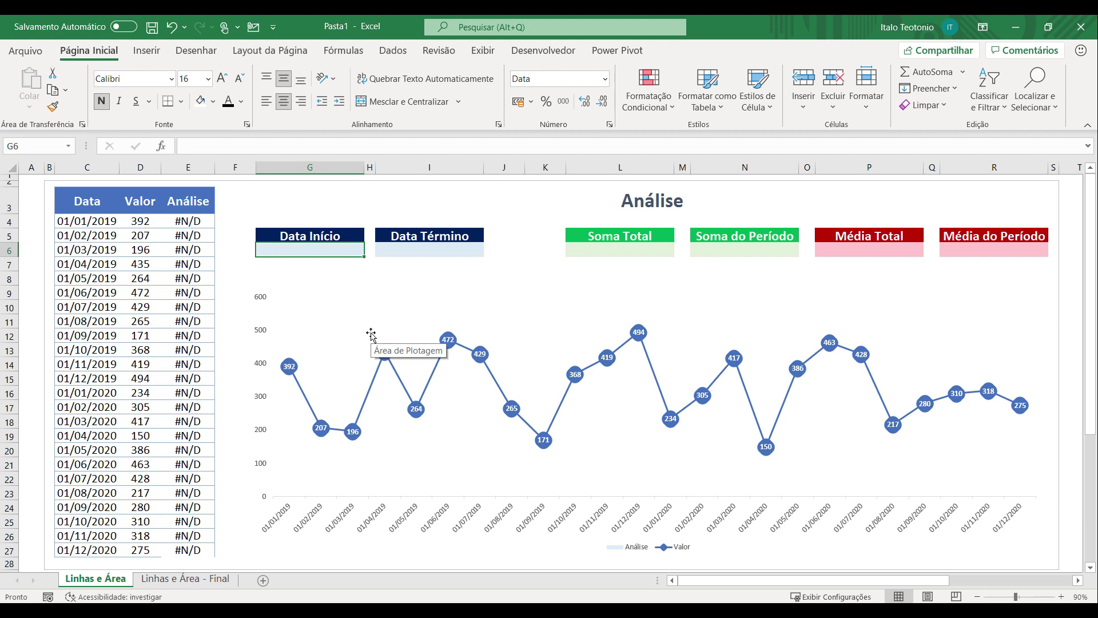
pyautogui.write('01/01')
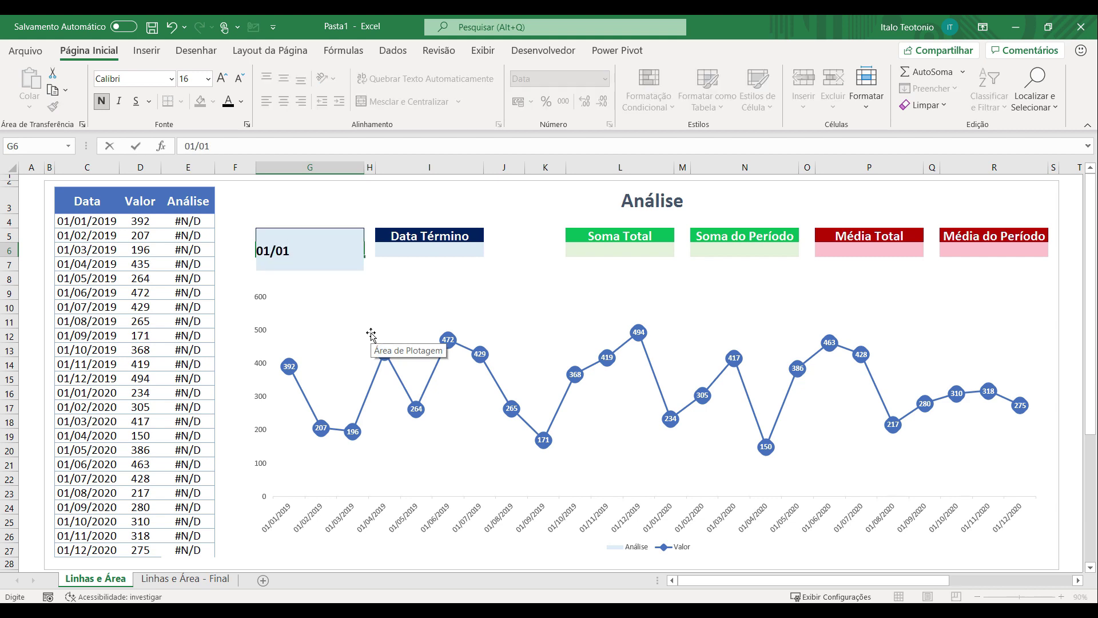
pyautogui.write('/2020')
pyautogui.press('Tab')
pyautogui.press('Tab')
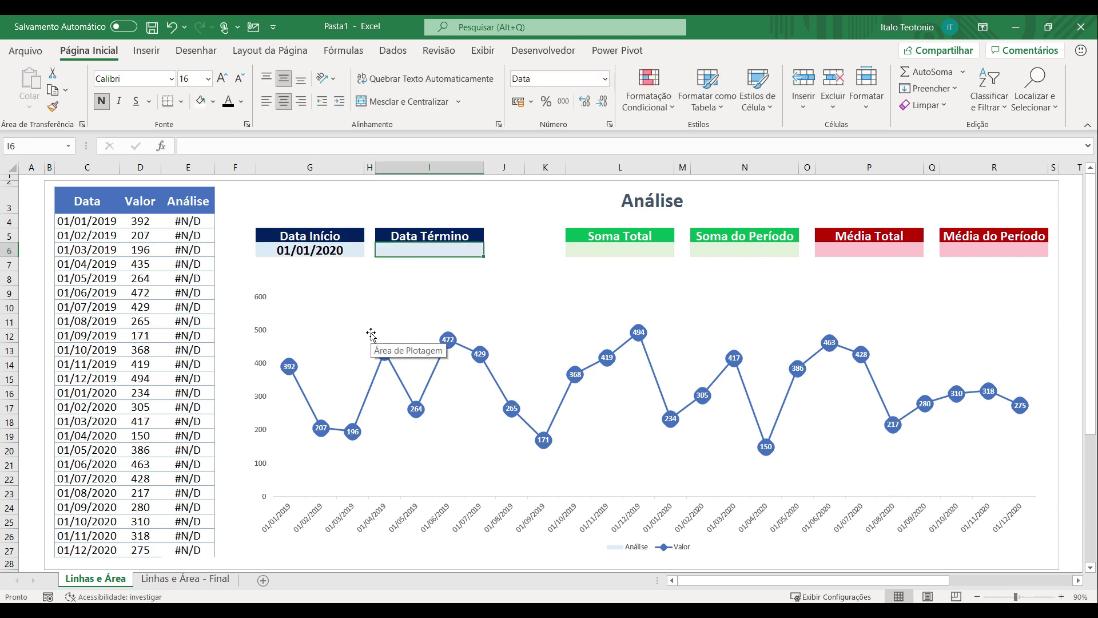
pyautogui.write('01/')
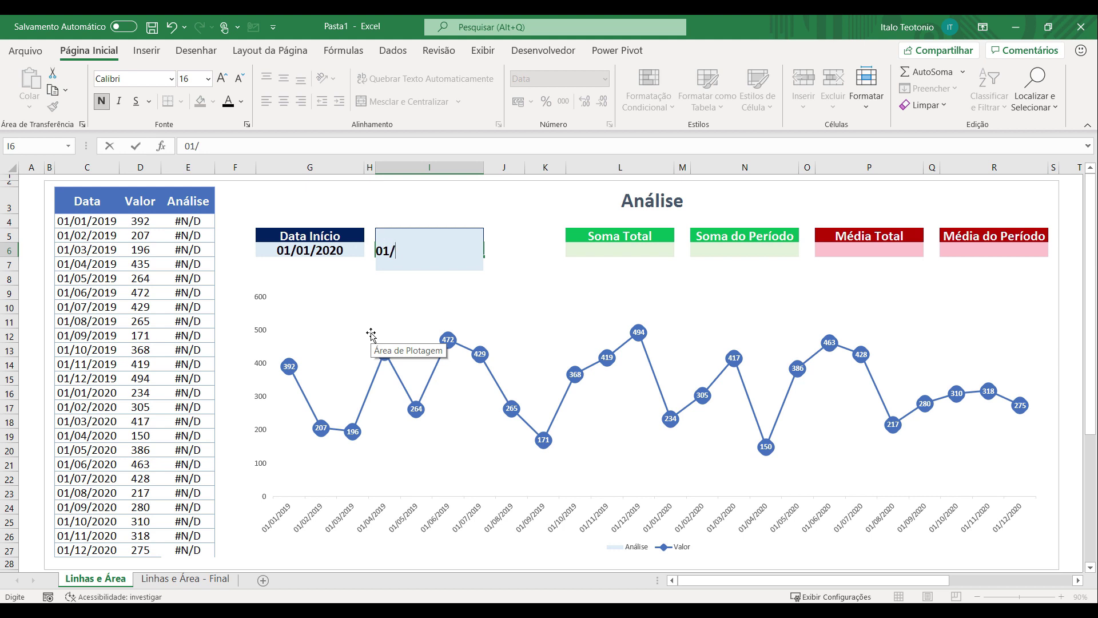
pyautogui.write('12/2020')
pyautogui.press('Return')
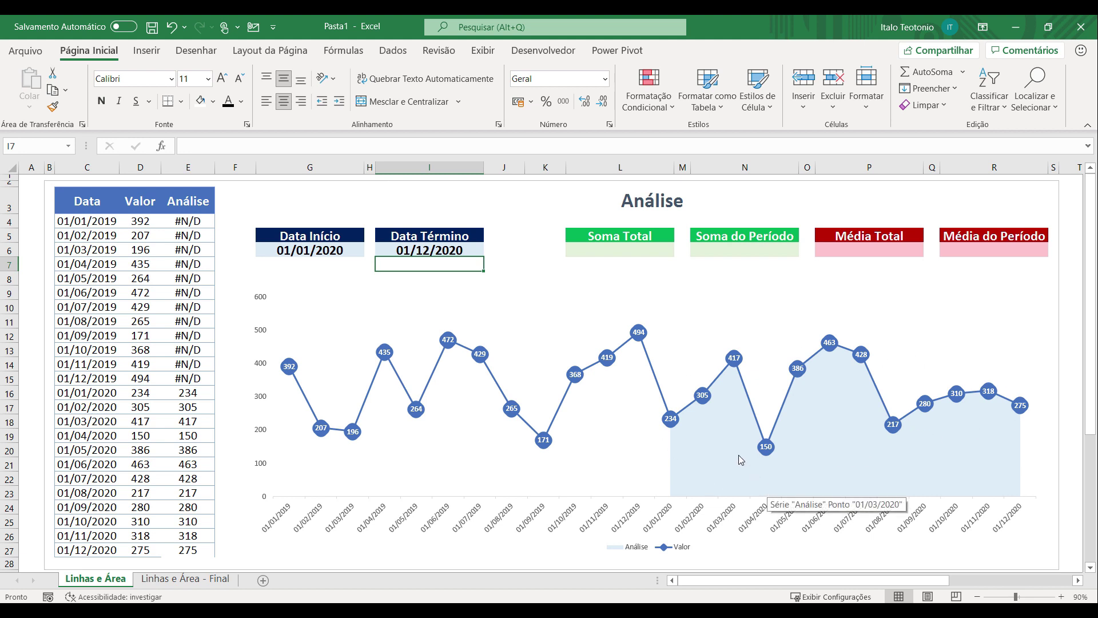
# - Calculate Soma Total in L6 with SOMA over D4:D27 and check it against the selected Valor cells
pyautogui.click(628, 254)
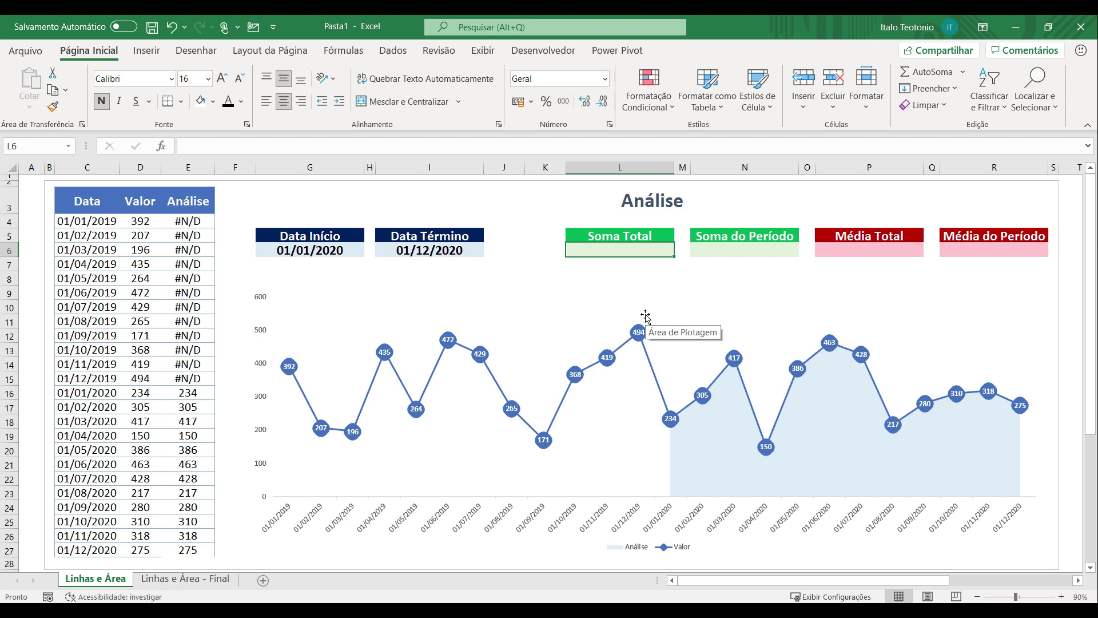
pyautogui.write('=soma(')
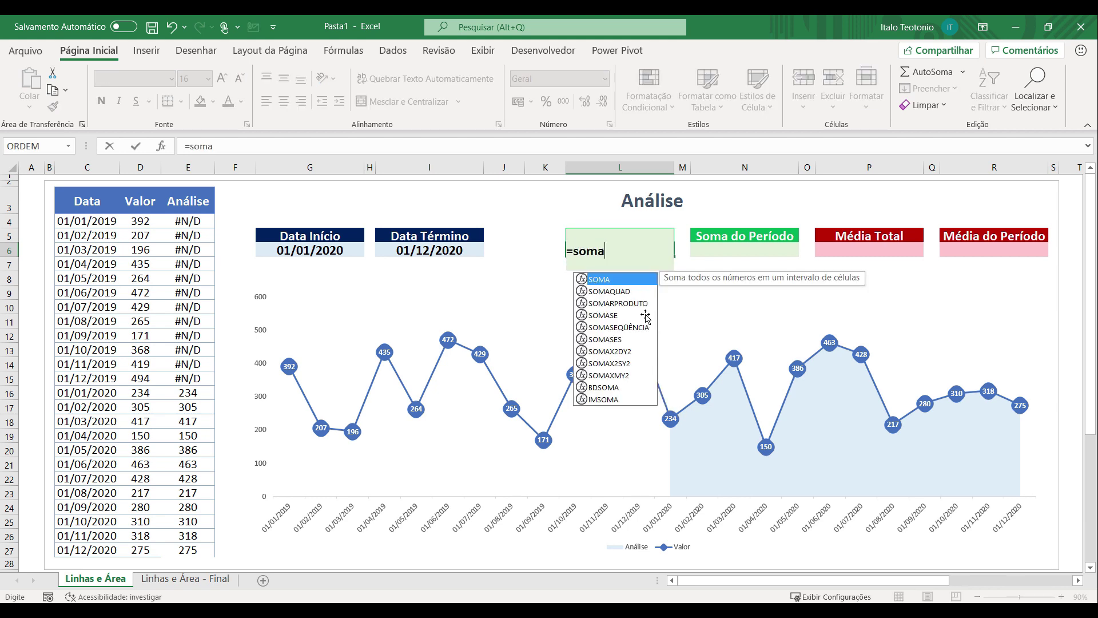
pyautogui.click(149, 220)
pyautogui.hotkey('ctrl', 'shift', 'Down')
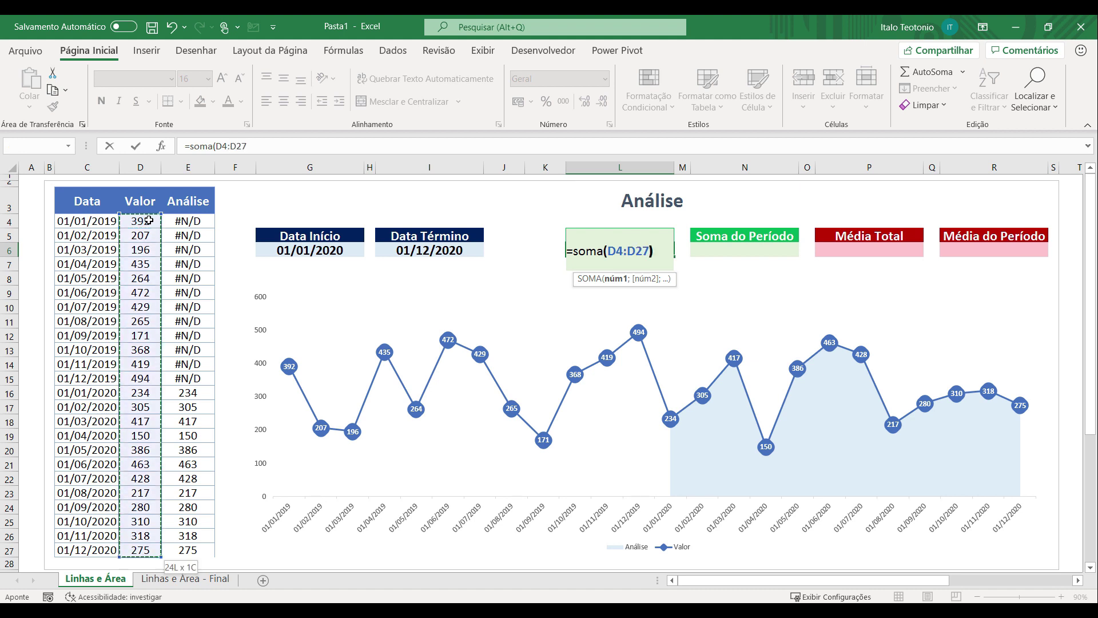
pyautogui.write(')')
pyautogui.press('Return')
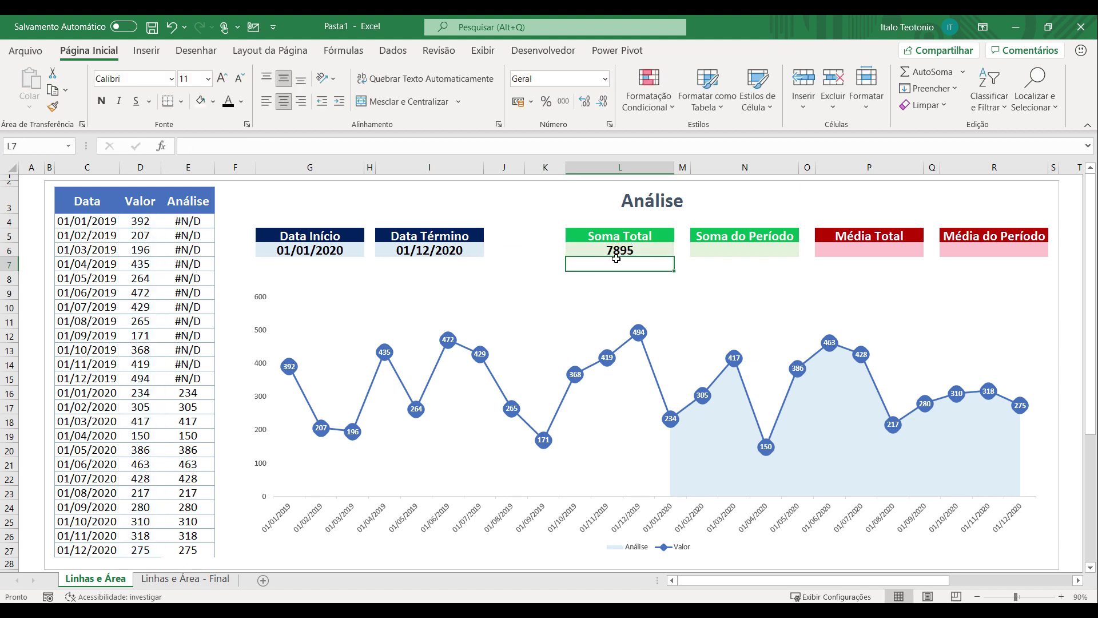
pyautogui.click(625, 251)
pyautogui.moveTo(144, 228); pyautogui.dragTo(133, 551)
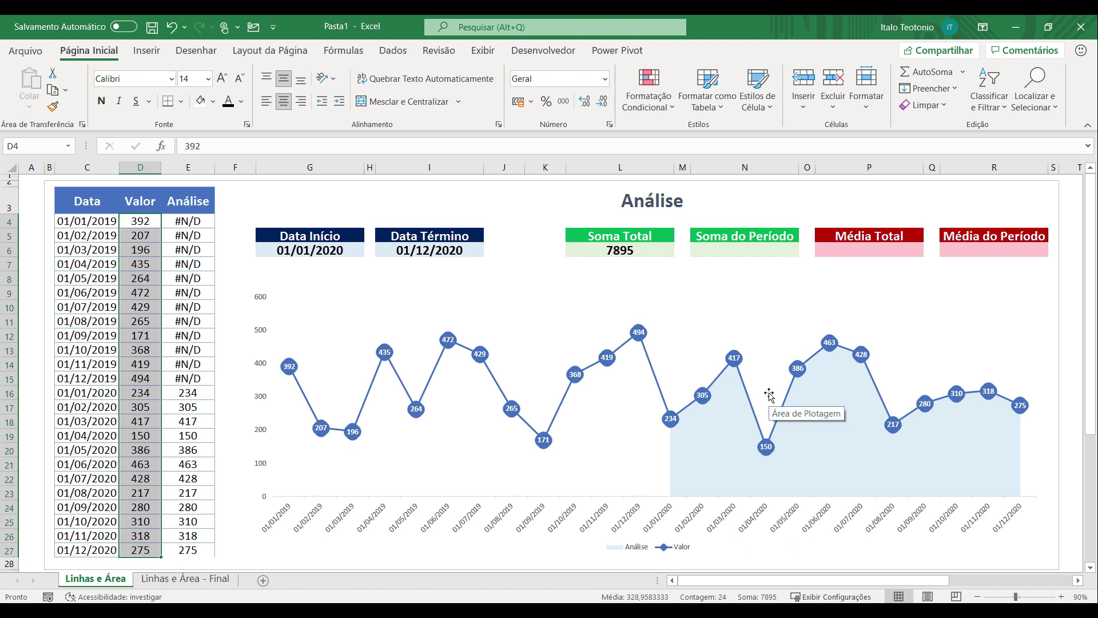
# - Calculate Média Total in P6 with the MÉDIA function over the Valor range D4:D27
pyautogui.click(862, 249)
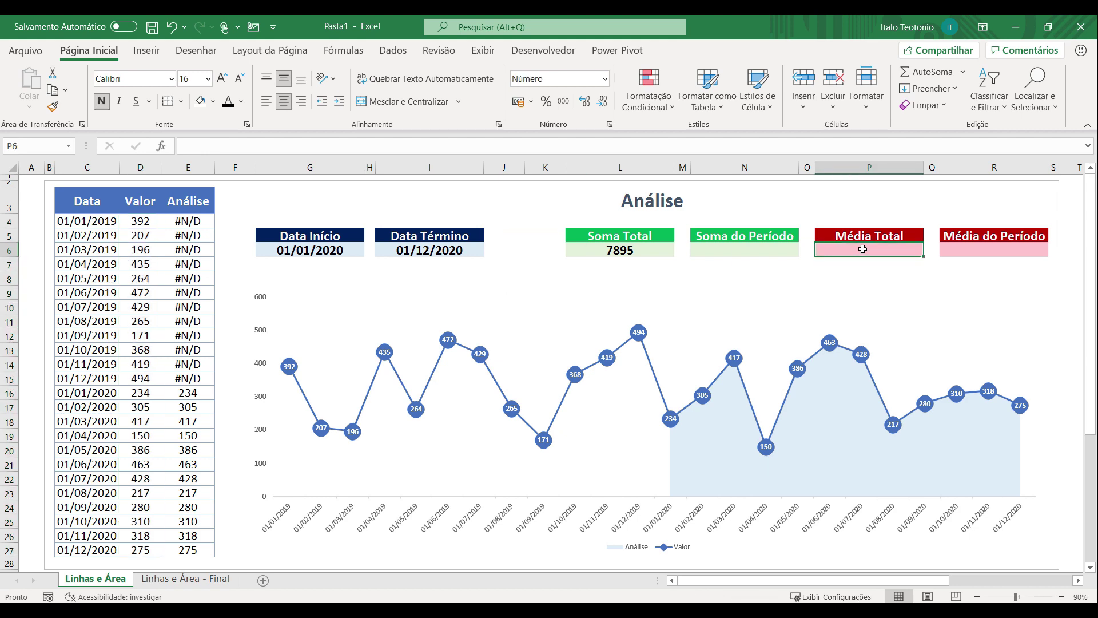
pyautogui.write('=m')
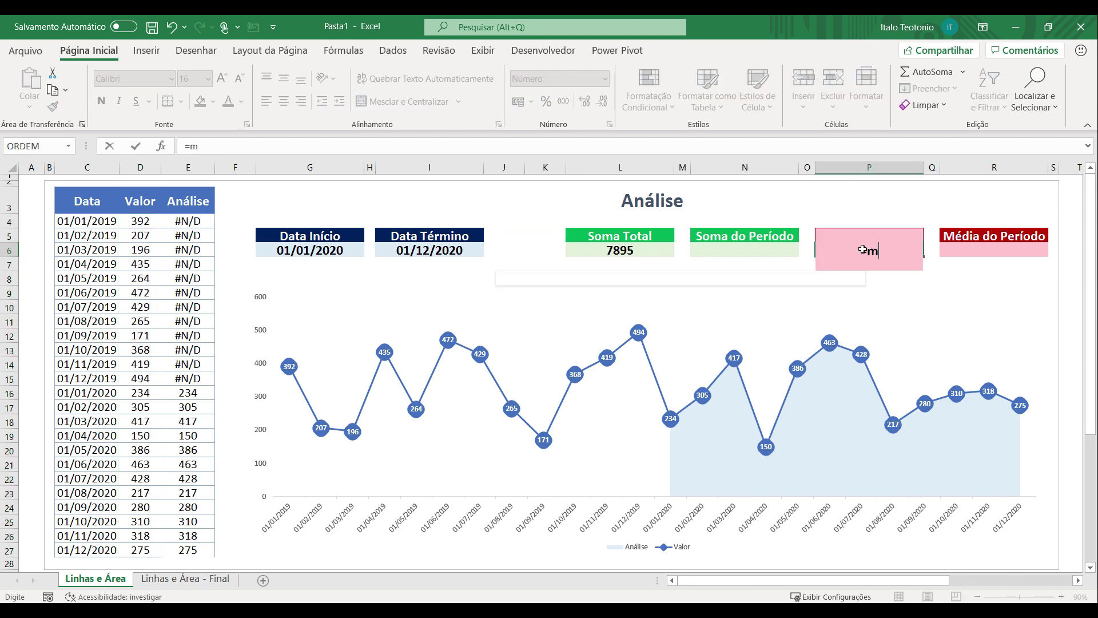
pyautogui.write('édia(')
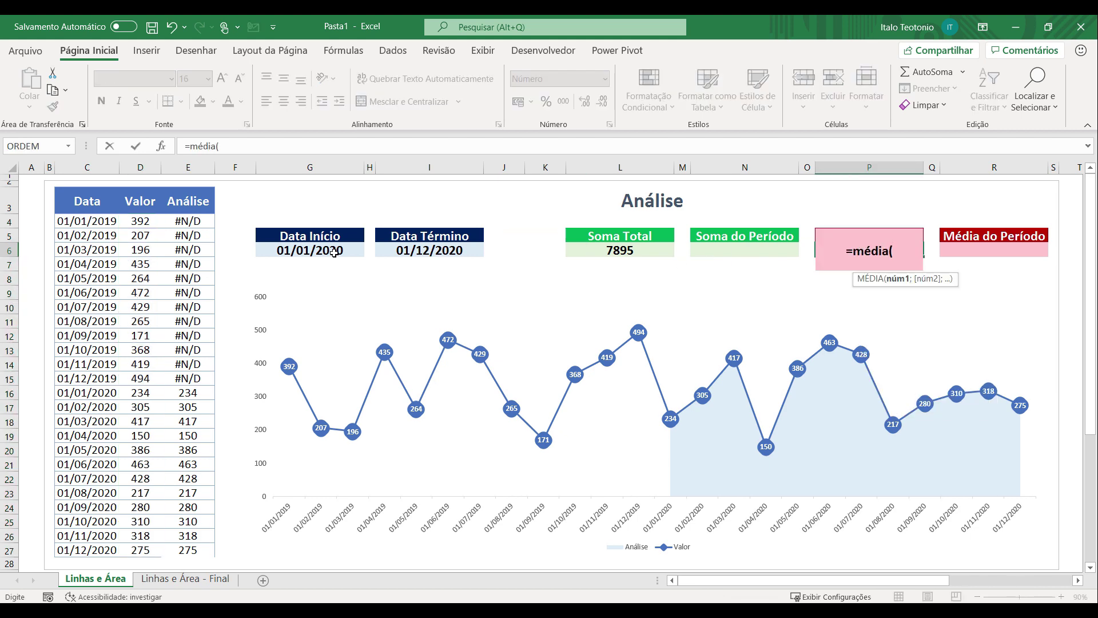
pyautogui.click(140, 223)
pyautogui.hotkey('ctrl', 'shift', 'Down')
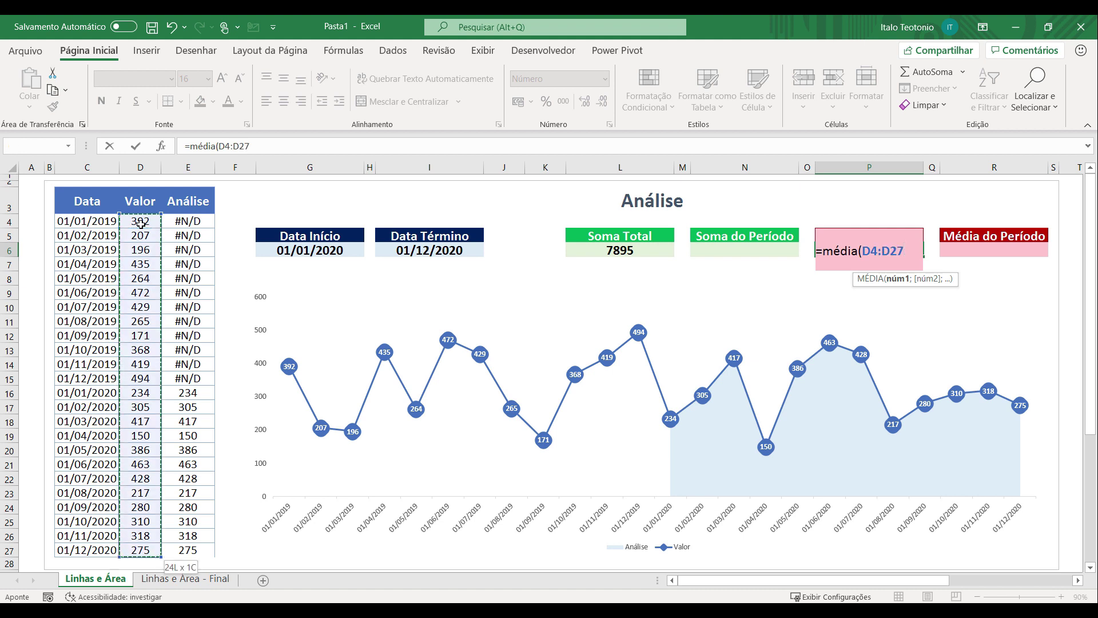
pyautogui.press('Return')
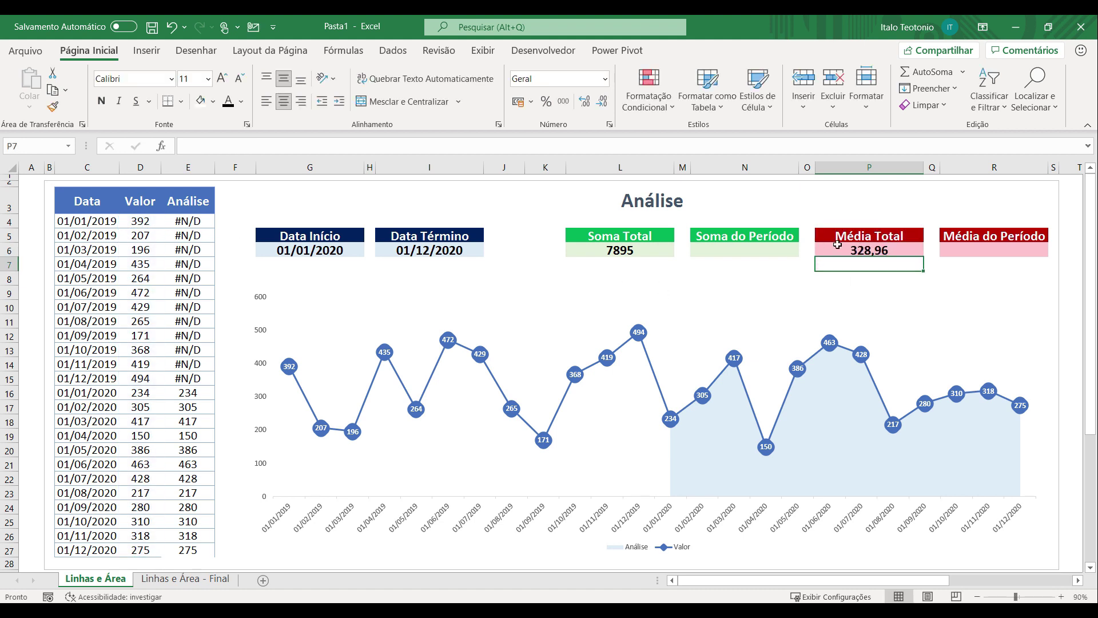
# - Calculate Soma do Período in N6 with SOMASE over E4:E27, criterion ">"&0, summing E4:E27
pyautogui.click(837, 244)
pyautogui.click(739, 250)
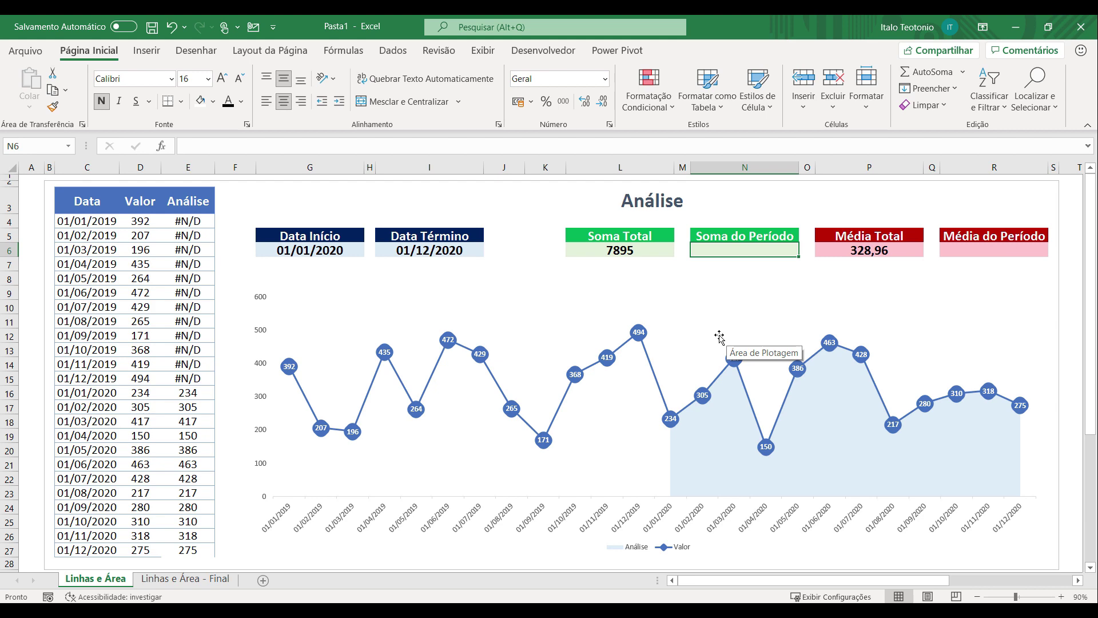
pyautogui.write('=somase(')
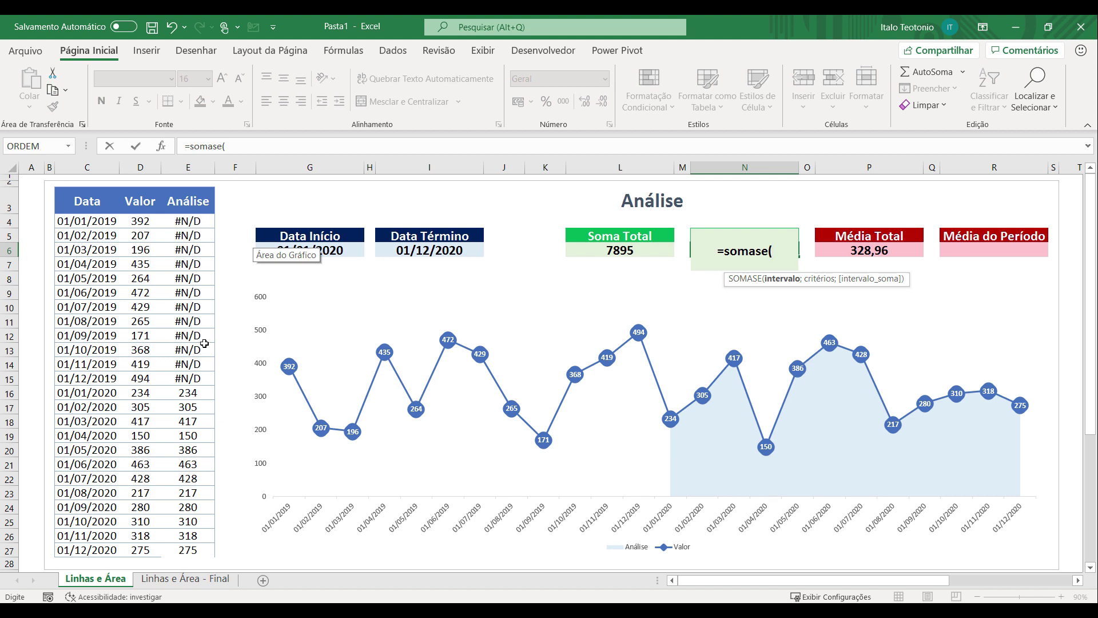
pyautogui.click(190, 222)
pyautogui.hotkey('ctrl', 'shift', 'Down')
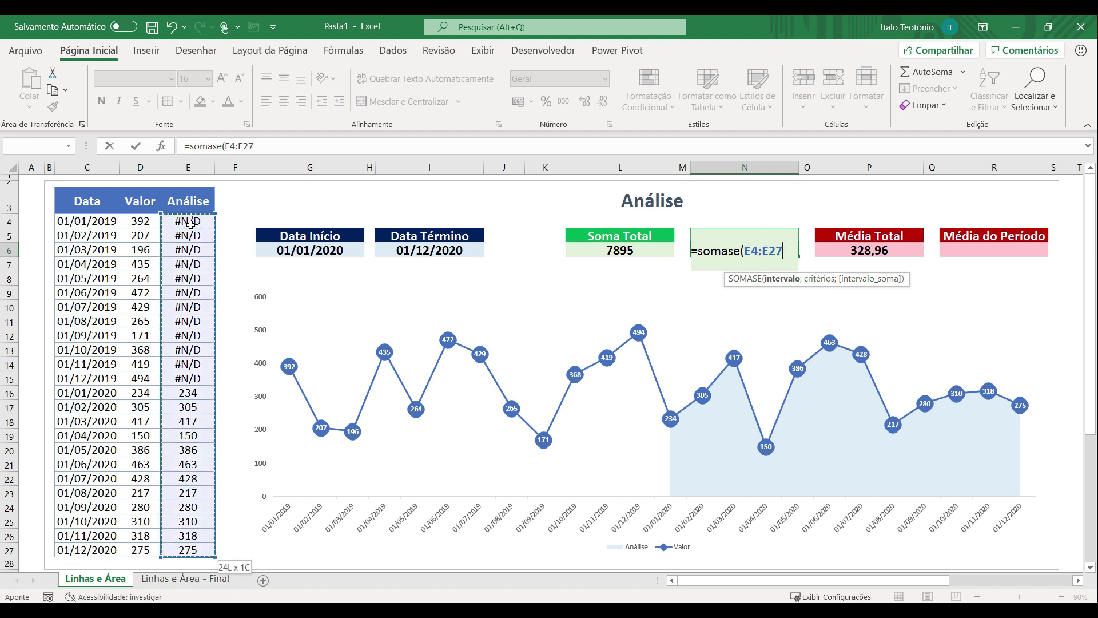
pyautogui.write(';')
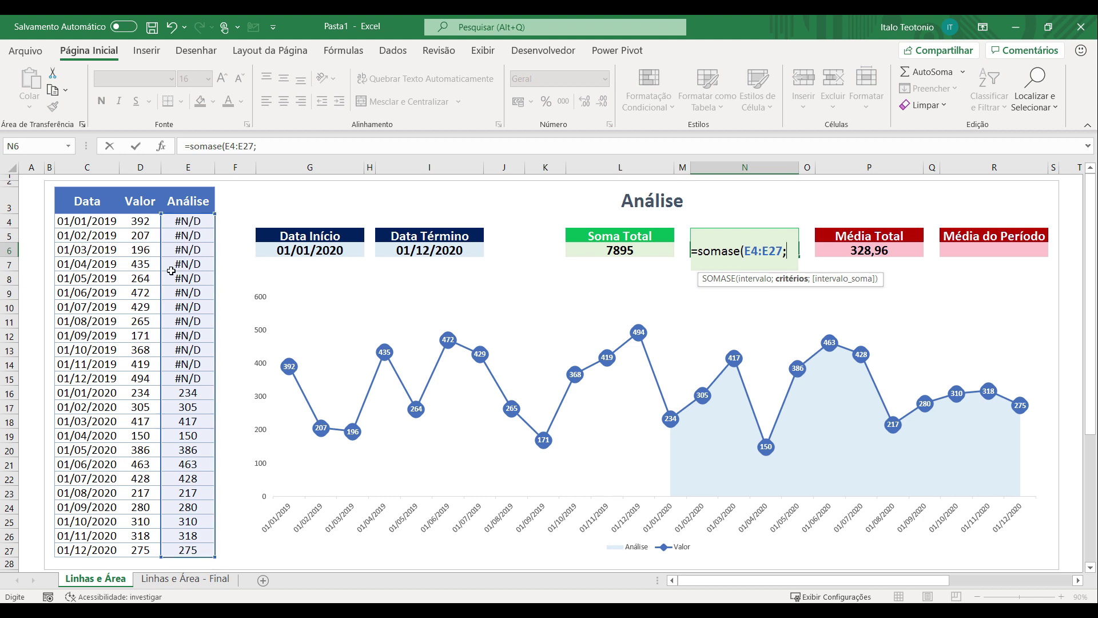
pyautogui.write('>')
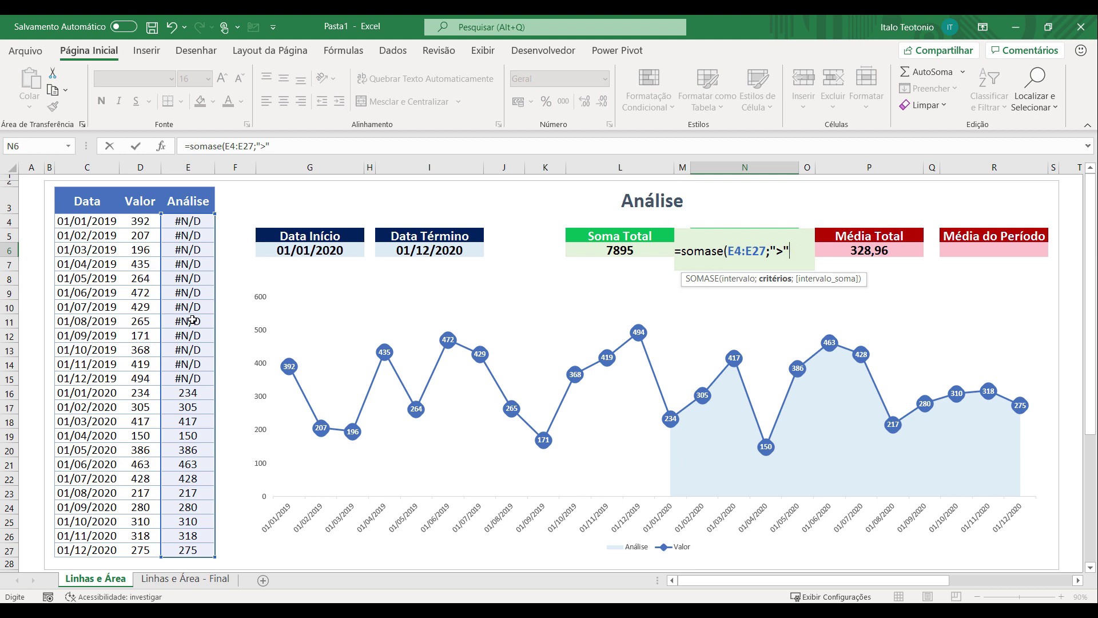
pyautogui.write('"&0;')
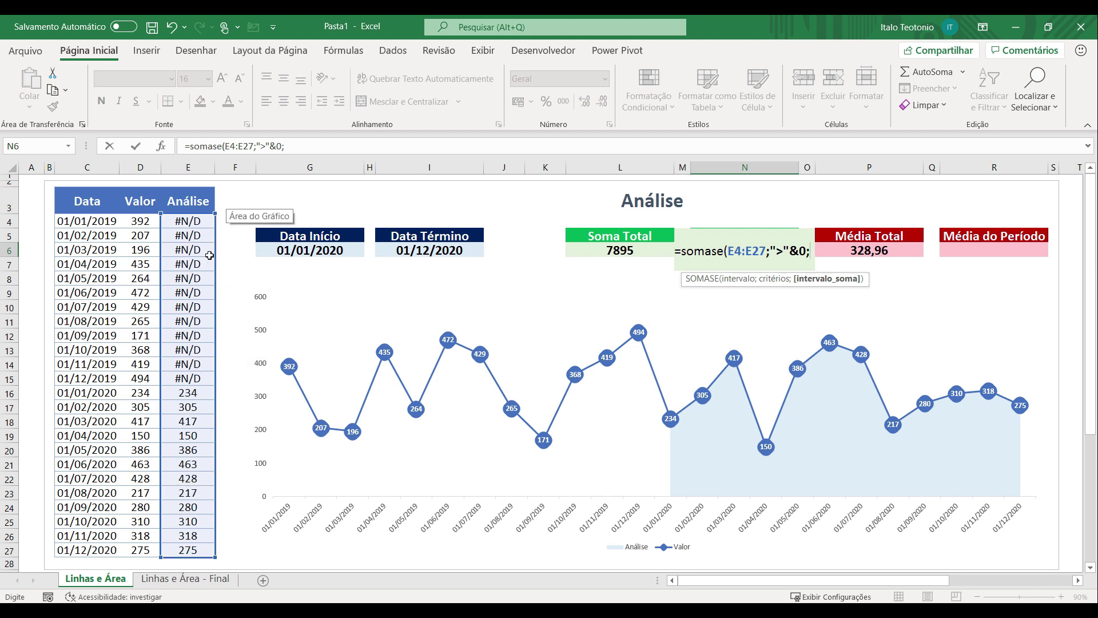
pyautogui.click(195, 222)
pyautogui.hotkey('ctrl', 'shift', 'Down')
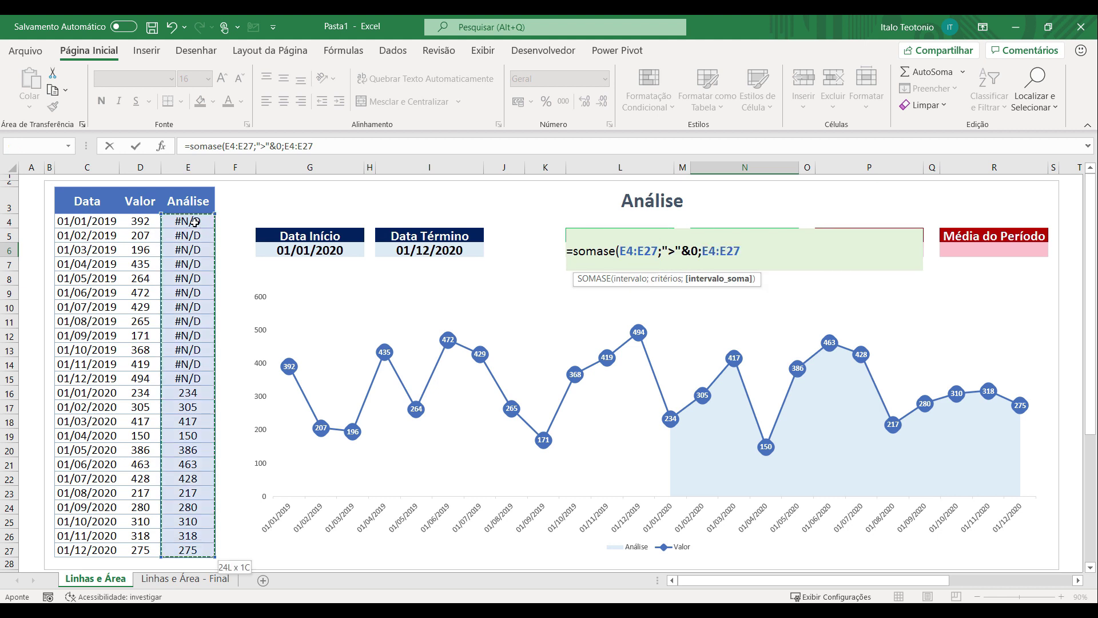
pyautogui.press('Return')
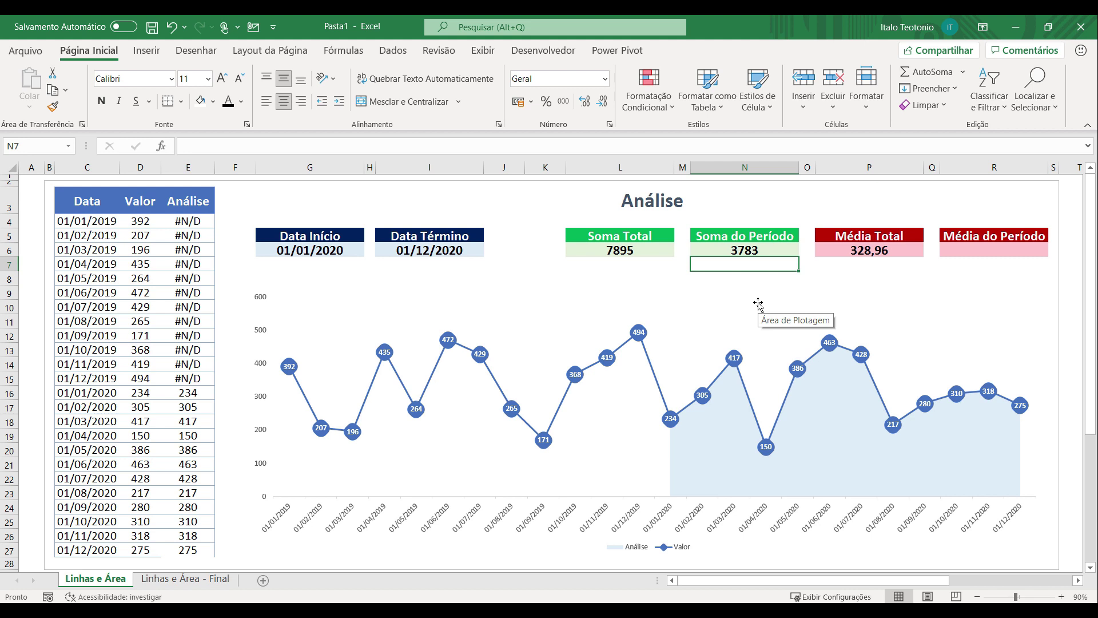
# - Clear the SOMASE formula from the Soma do Período cell N6
pyautogui.click(747, 249)
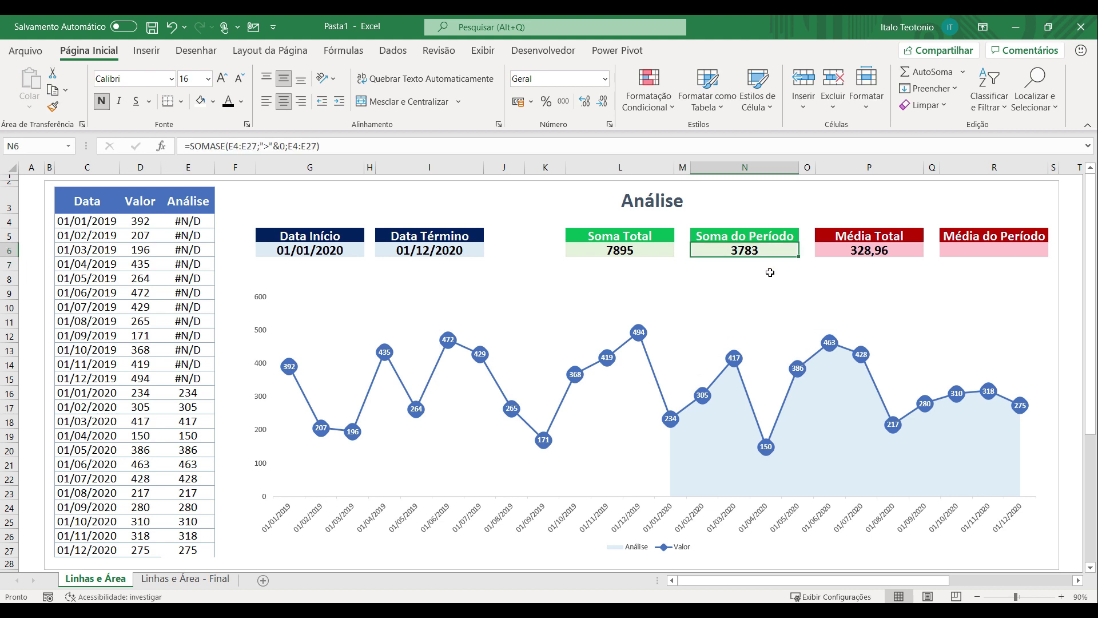
pyautogui.press('F2')
pyautogui.hotkey('shift', 'Home')
pyautogui.write('soma')
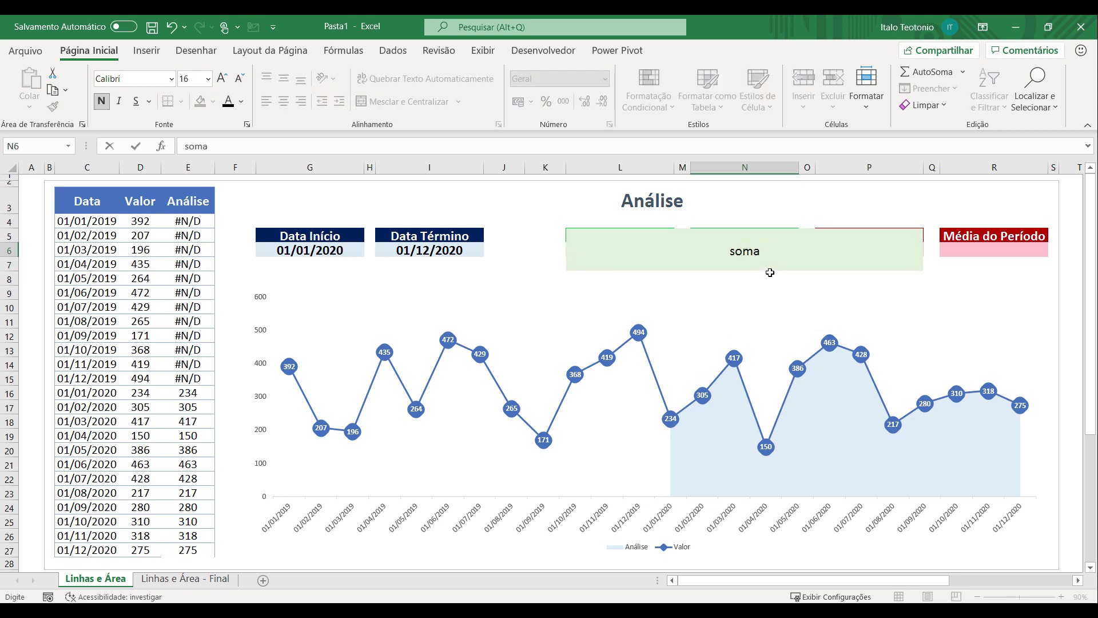
pyautogui.press('BackSpace')
pyautogui.press('BackSpace')
pyautogui.press('BackSpace')
pyautogui.press('BackSpace')
pyautogui.press('Return')
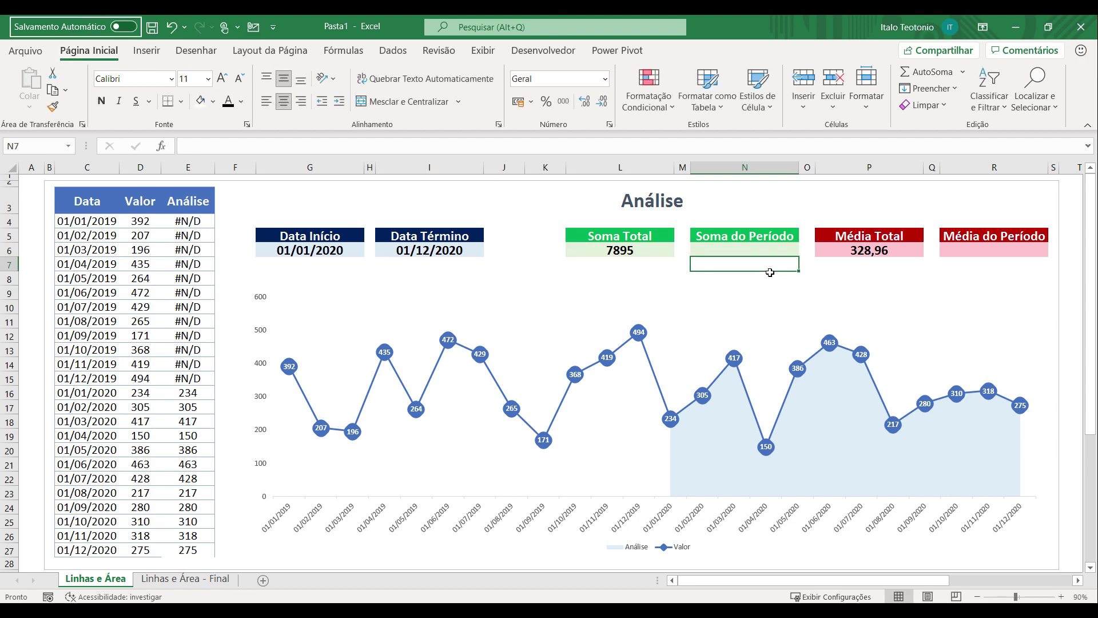
# - Try a plain SOMA over the Análise range E4:E27 in N6 and undo back to the SOMASE formula
pyautogui.click(763, 248)
pyautogui.write('=')
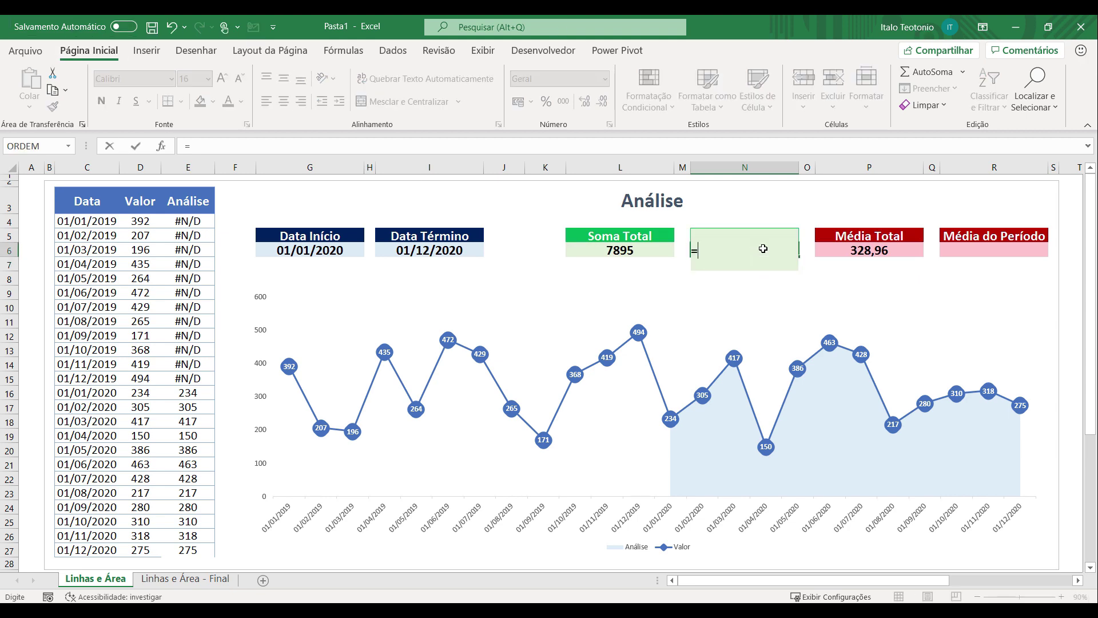
pyautogui.write('soma(')
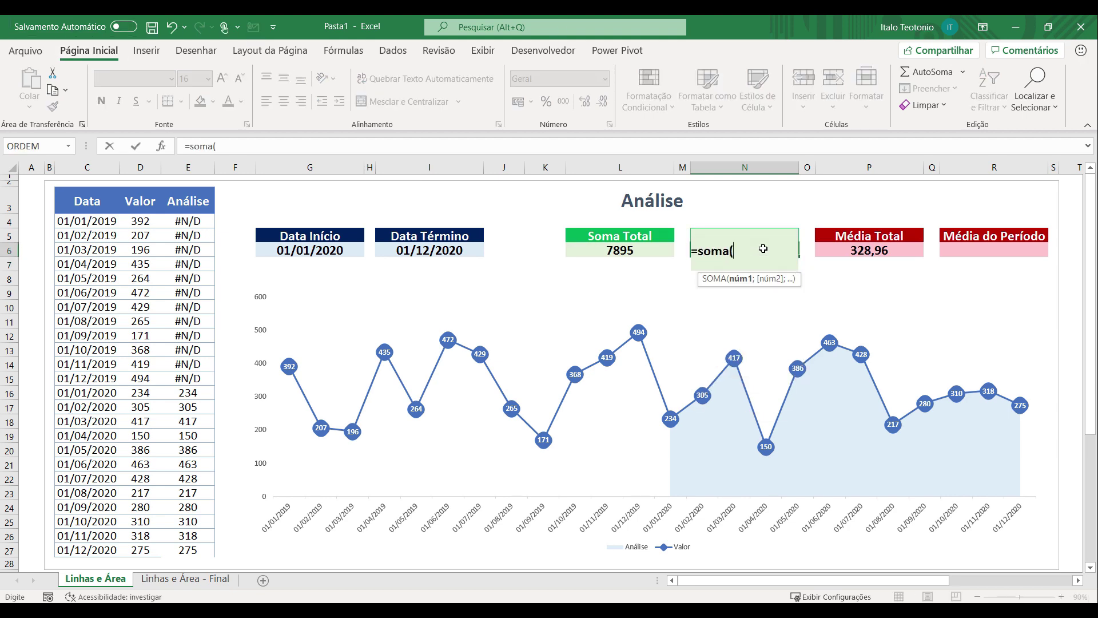
pyautogui.click(201, 219)
pyautogui.hotkey('ctrl', 'shift', 'Down')
pyautogui.press('Return')
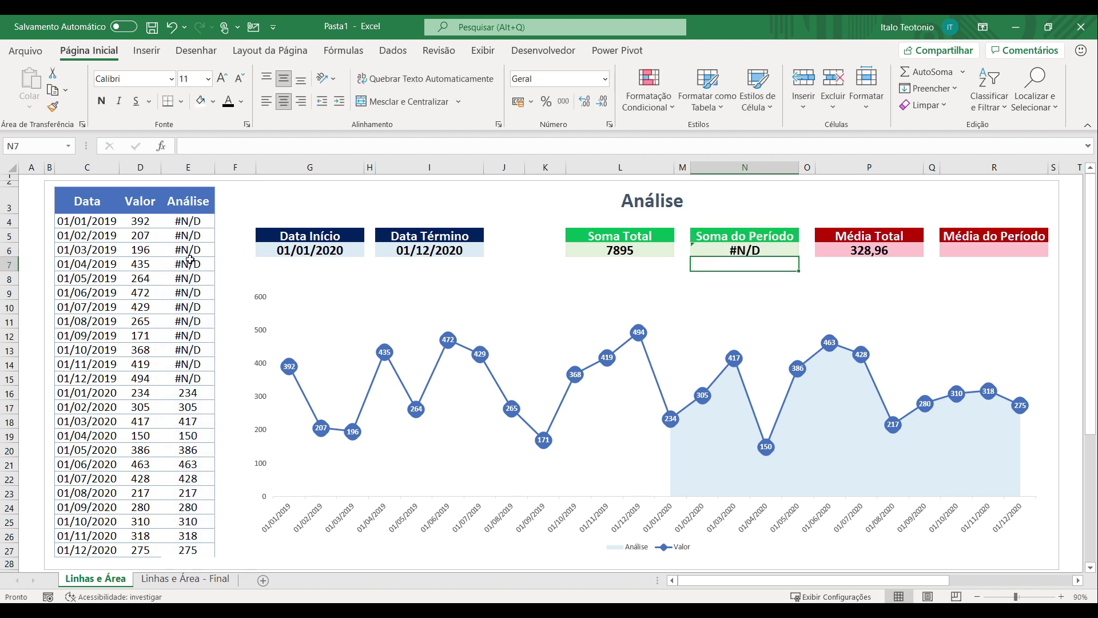
pyautogui.click(188, 222)
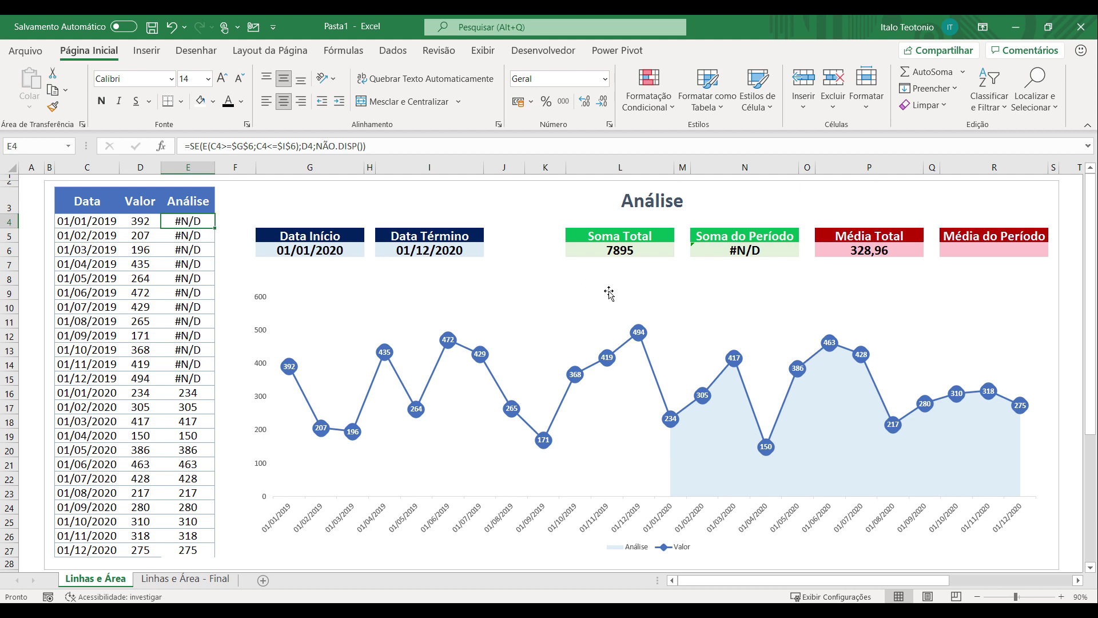
pyautogui.hotkey('ctrl', 'z')
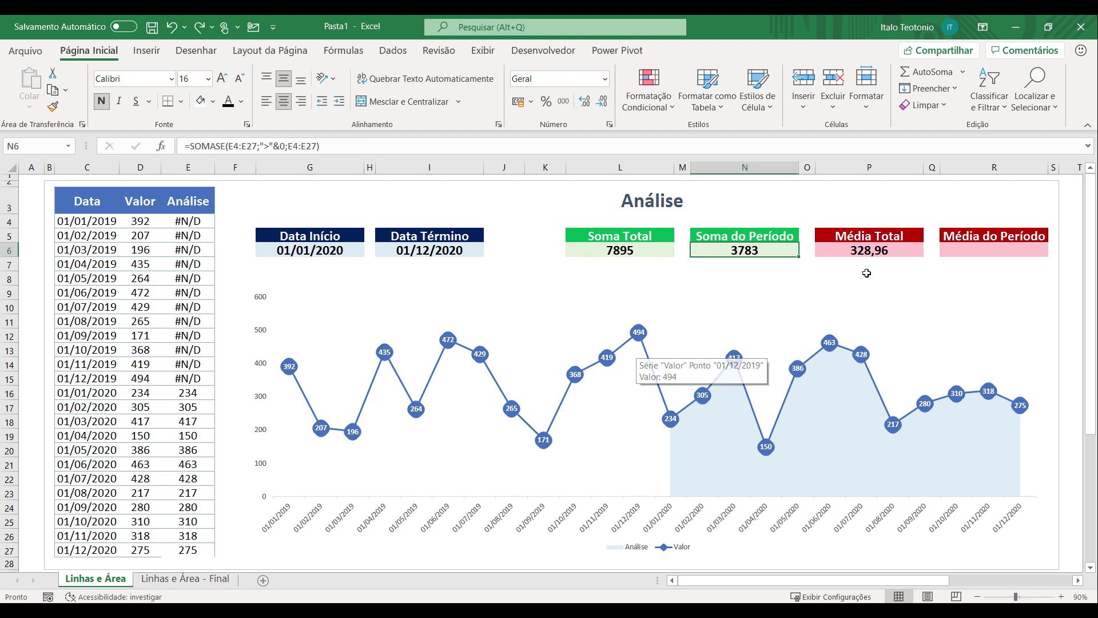
# - Calculate Média do Período in R6 with MÉDIASE over E4:E27, criterion ">"&0, averaging E4:E27, and check it against selected cells E16:E27
pyautogui.click(971, 248)
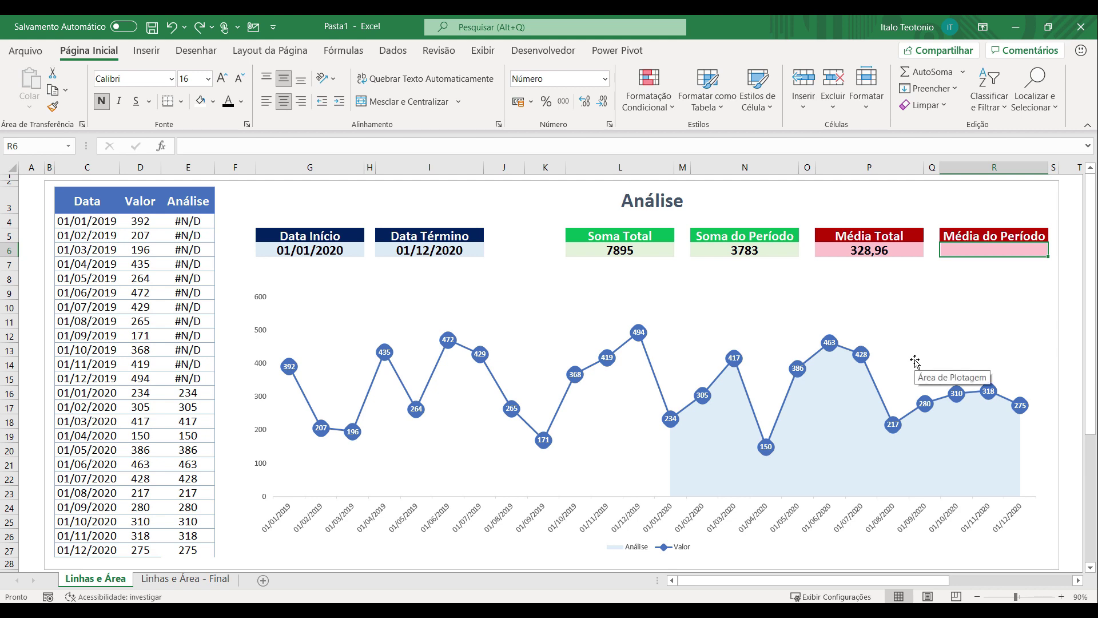
pyautogui.write('=')
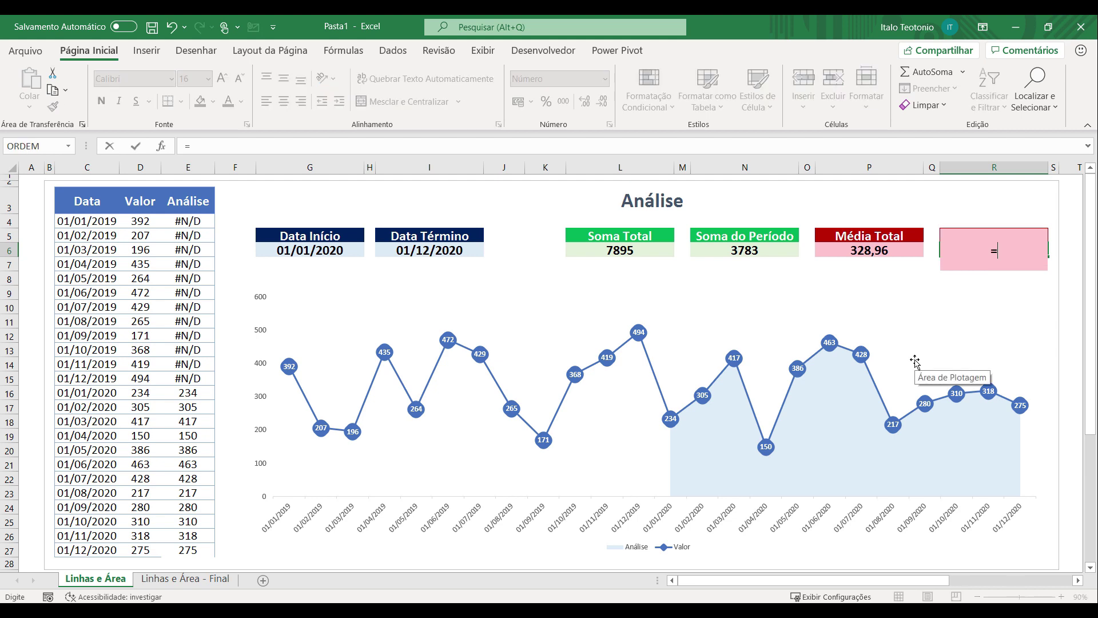
pyautogui.write('médiase(')
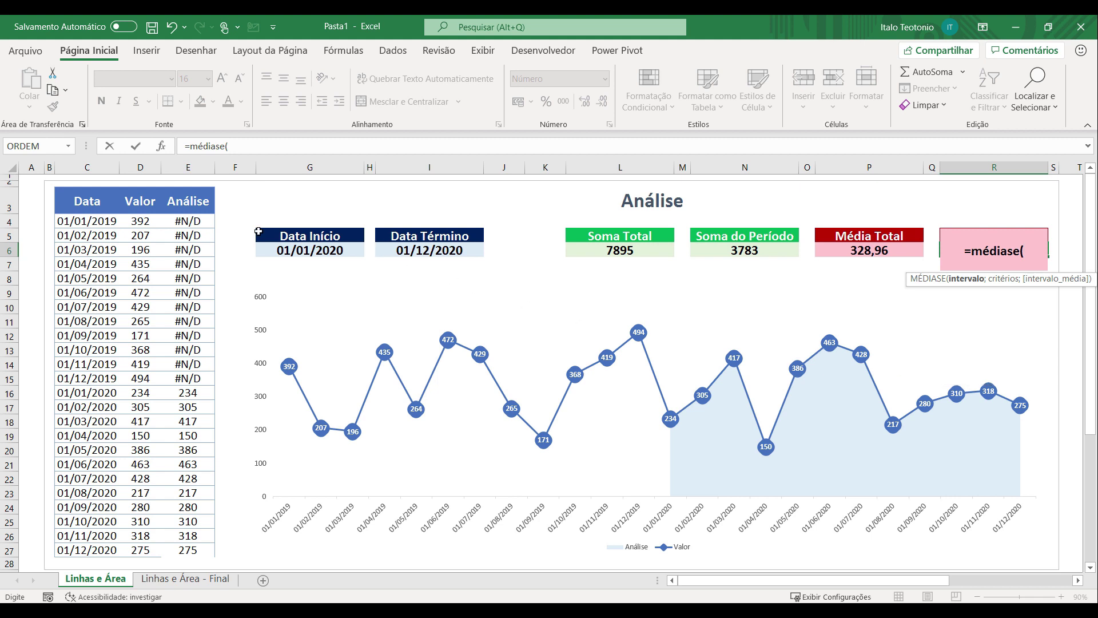
pyautogui.click(200, 219)
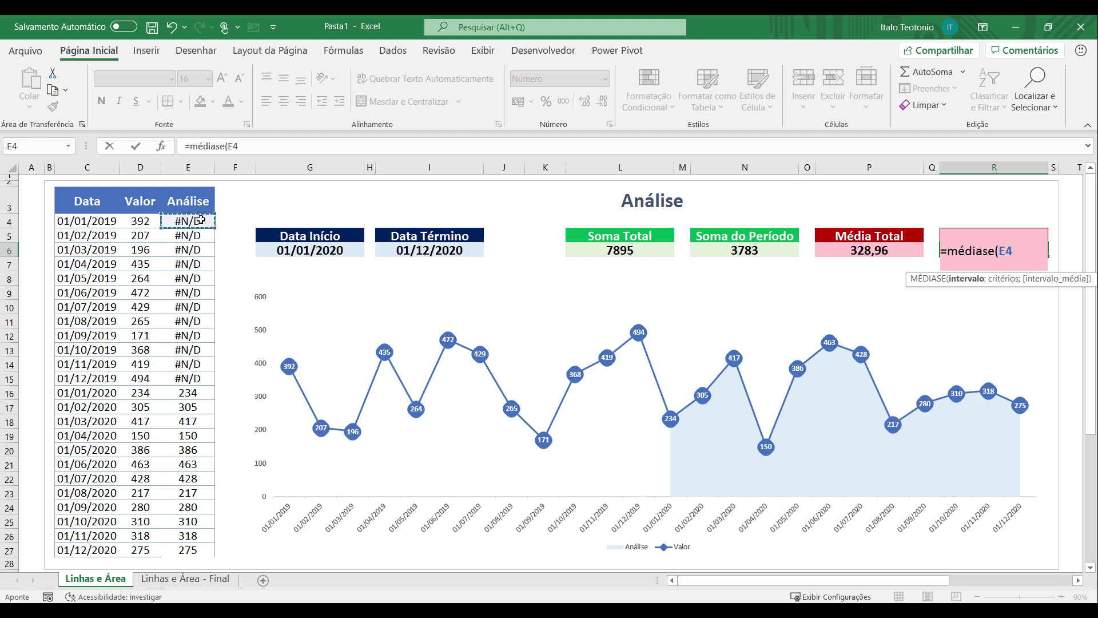
pyautogui.hotkey('ctrl', 'shift', 'Down')
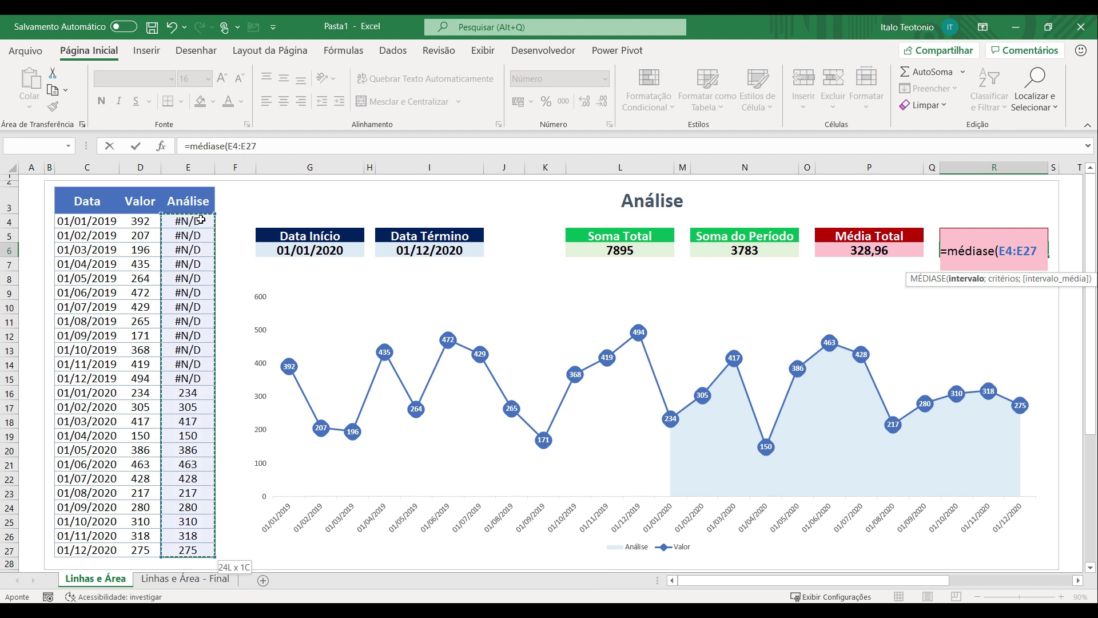
pyautogui.write(';">')
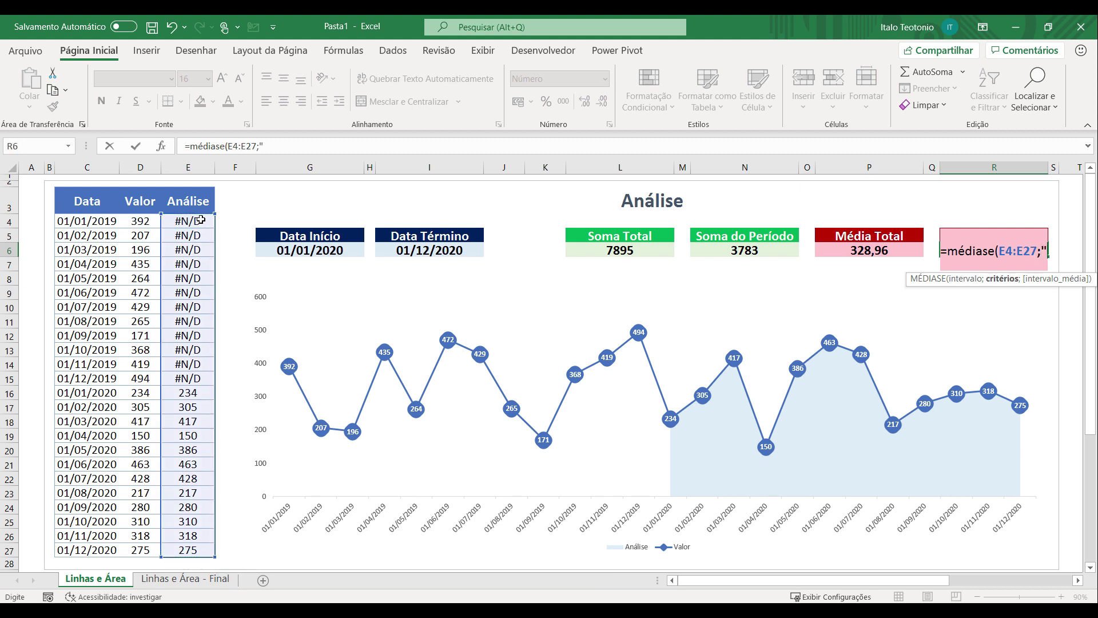
pyautogui.write('"')
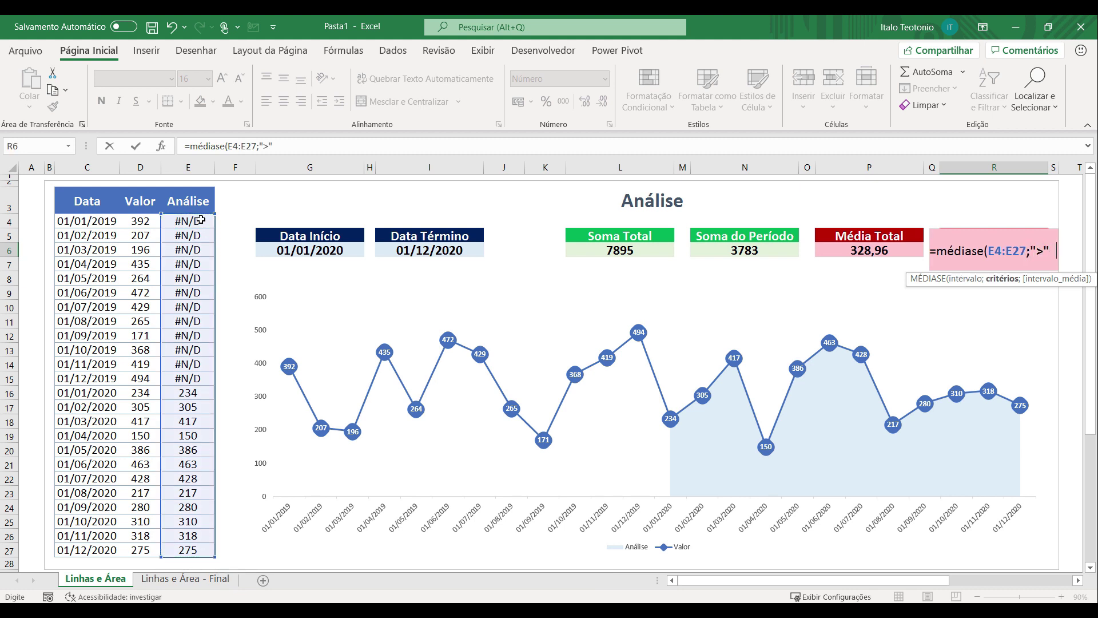
pyautogui.write('0')
pyautogui.press('BackSpace')
pyautogui.write('&')
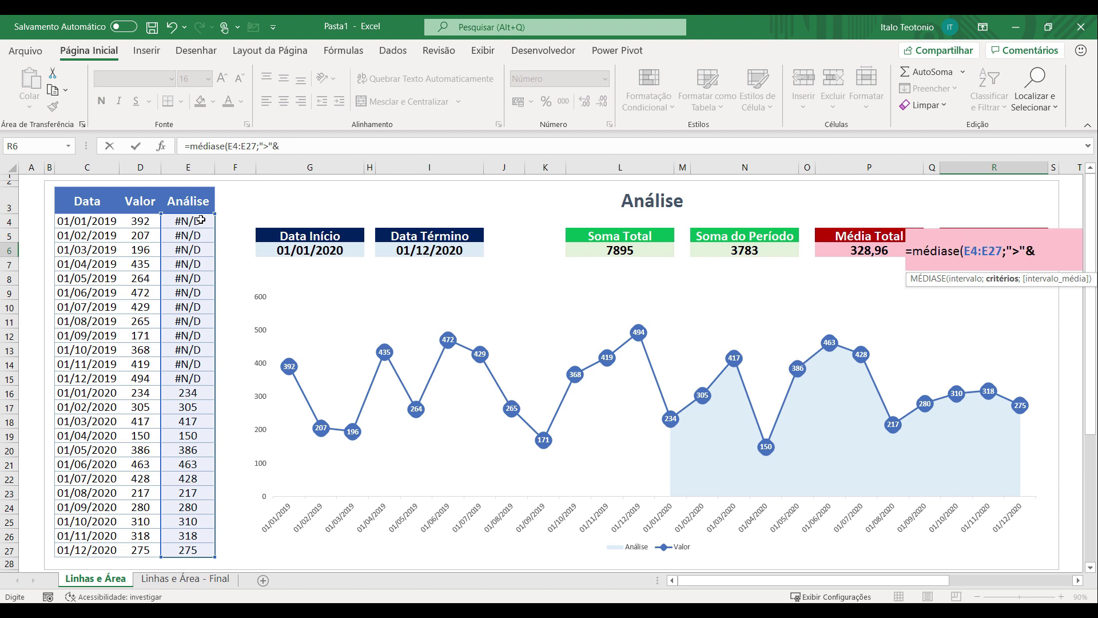
pyautogui.write('0;')
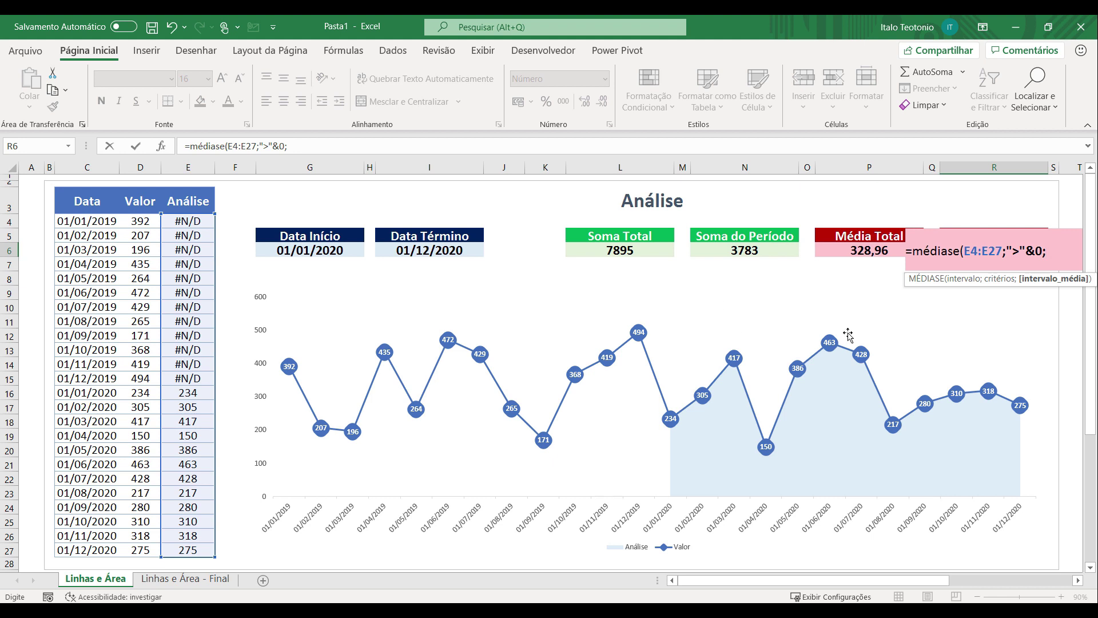
pyautogui.click(203, 224)
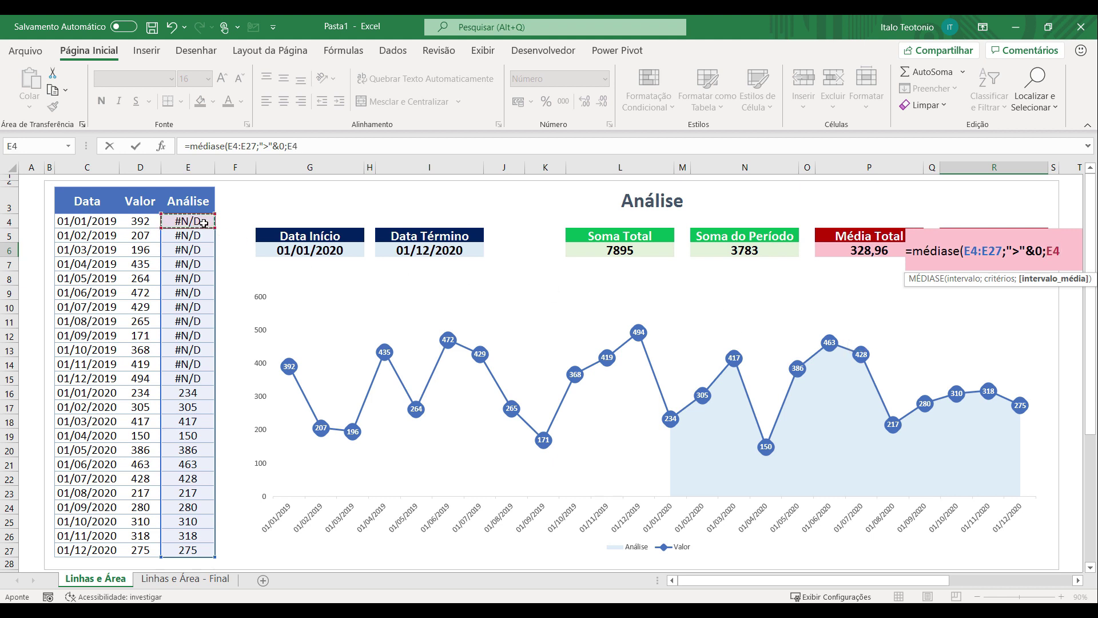
pyautogui.hotkey('ctrl', 'shift', 'Down')
pyautogui.press('Return')
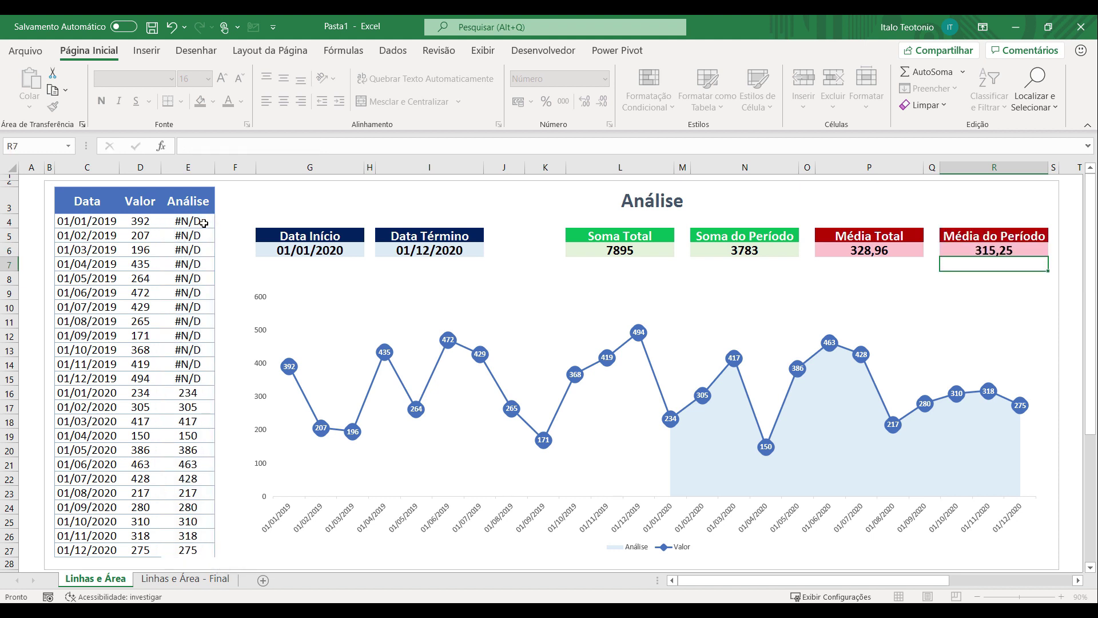
pyautogui.click(992, 249)
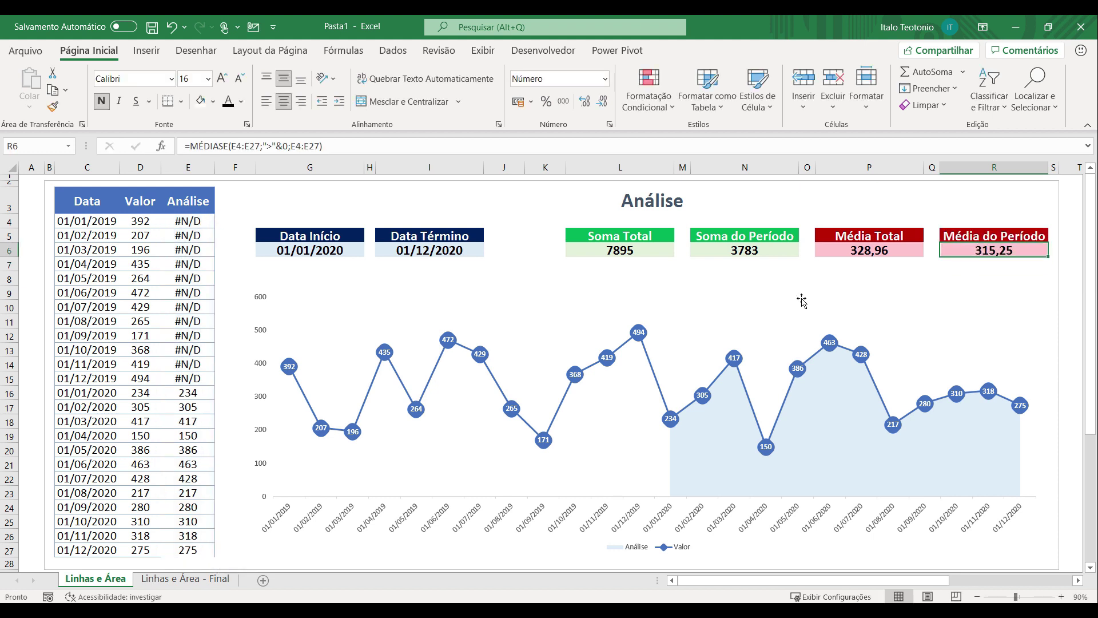
pyautogui.moveTo(187, 393); pyautogui.dragTo(189, 551)
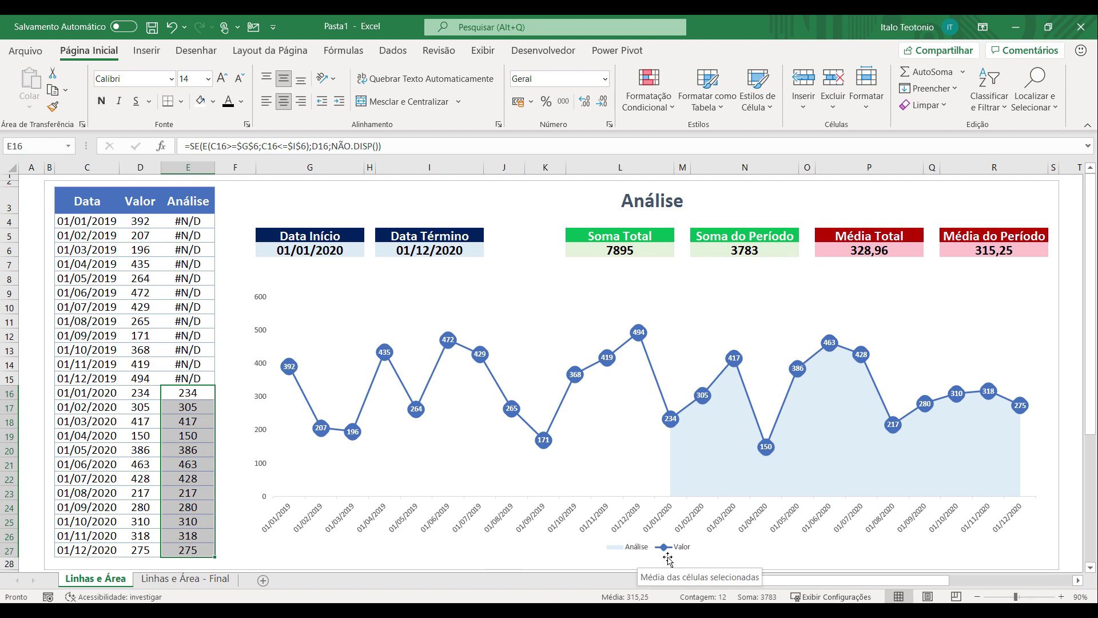
# - Change the Data Início in G6 to 01/01/2019
pyautogui.click(328, 255)
pyautogui.press('F2')
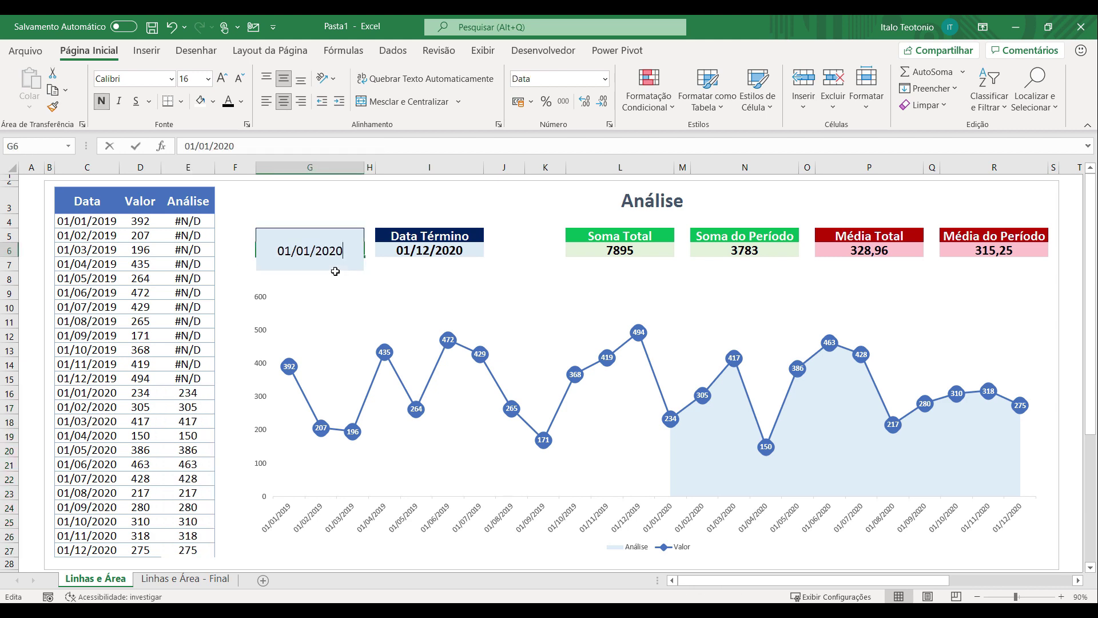
pyautogui.press('BackSpace')
pyautogui.press('BackSpace')
pyautogui.write('19')
pyautogui.press('Return')
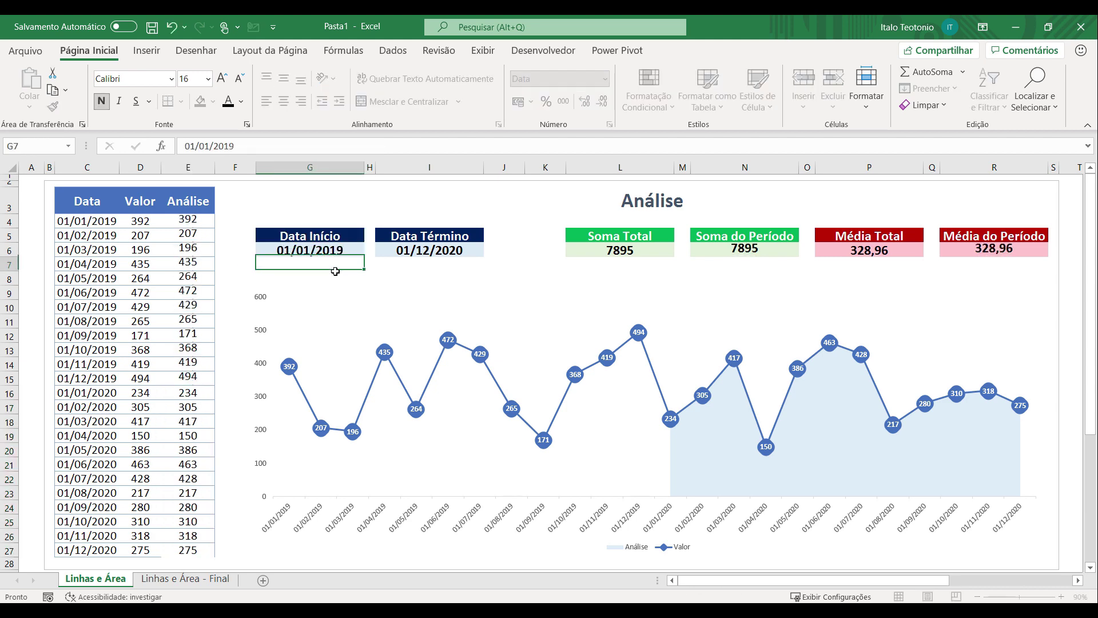
# - Change the Data Término in I6 to 01/12/2019
pyautogui.press('Up')
pyautogui.press('Right')
pyautogui.press('Right')
pyautogui.press('F2')
pyautogui.press('BackSpace')
pyautogui.press('BackSpace')
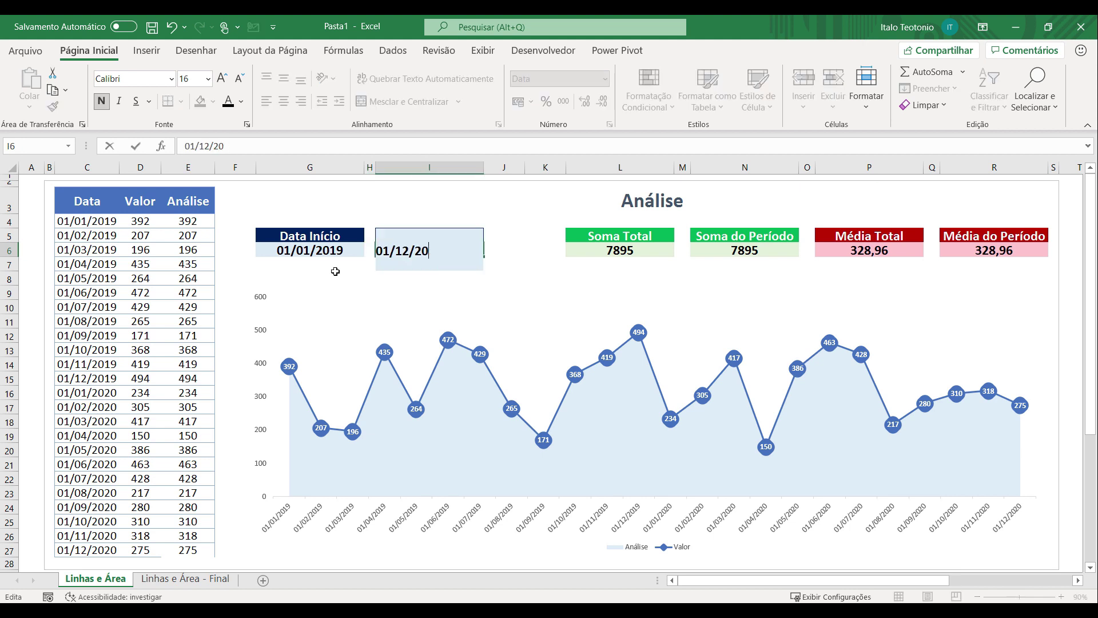
pyautogui.write('19')
pyautogui.press('Return')
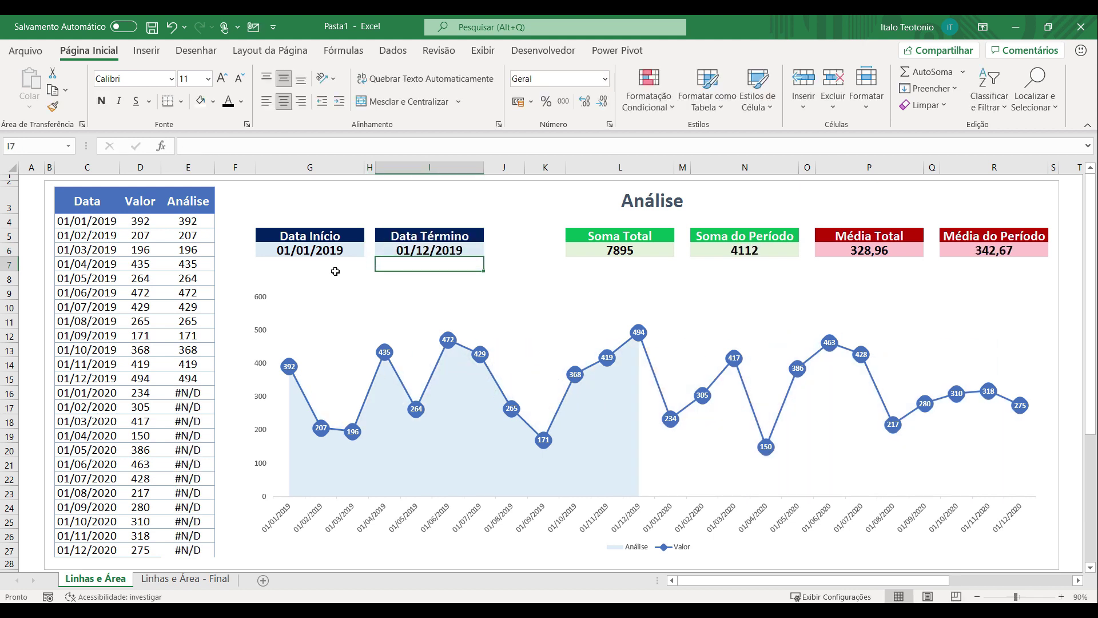